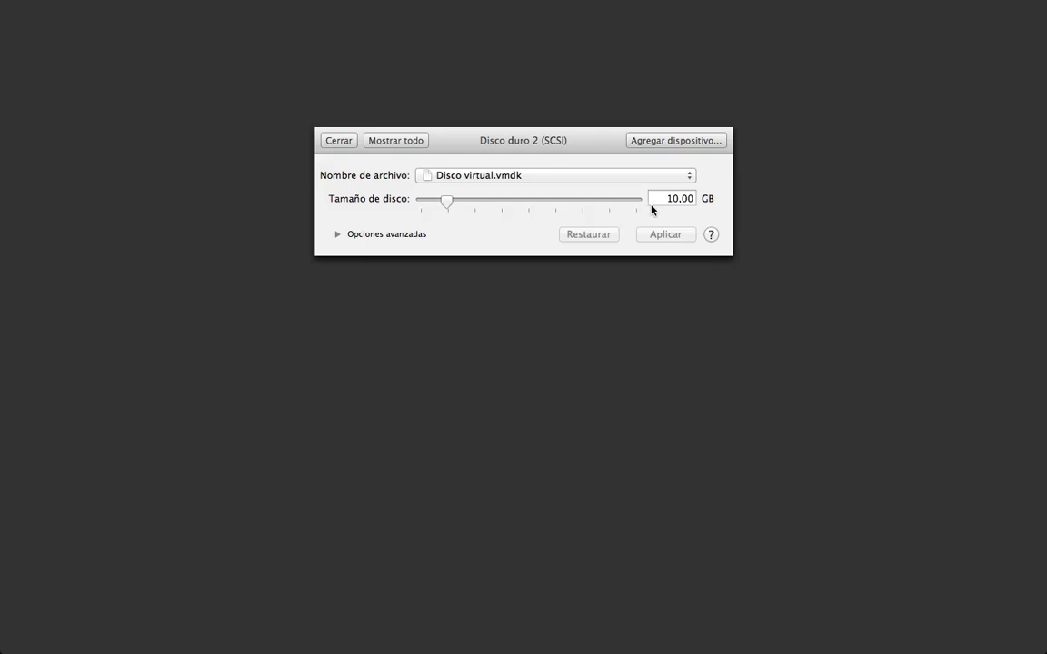
Step: Add a new 10 GB SCSI hard disk stored as Disco virtual 2.vmdk to the virtual machine
click(658, 145)
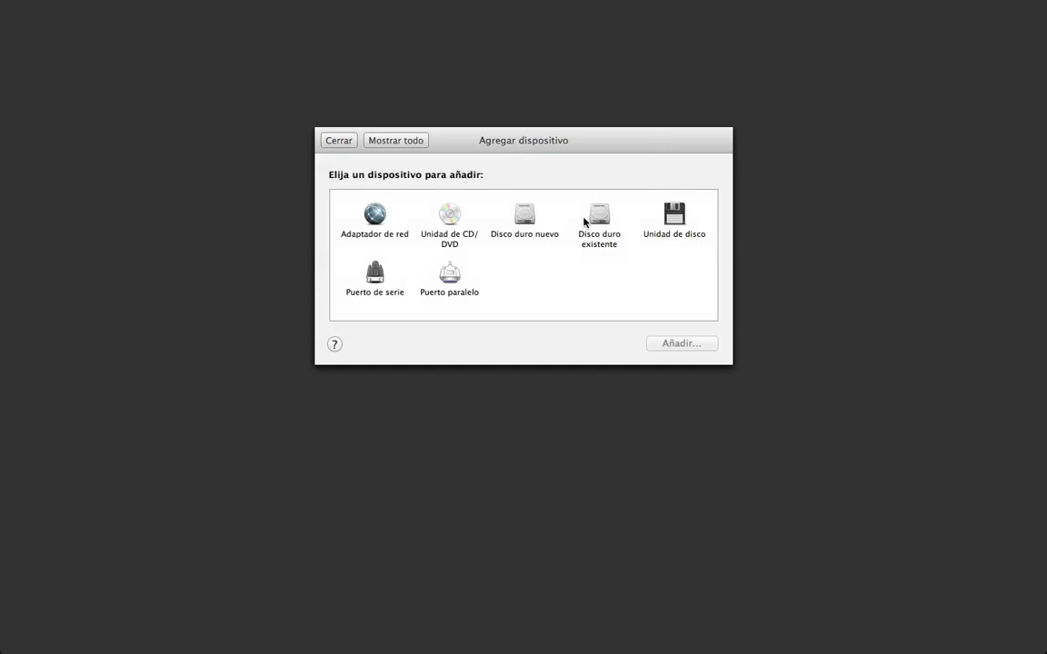
click(535, 224)
double_click(535, 223)
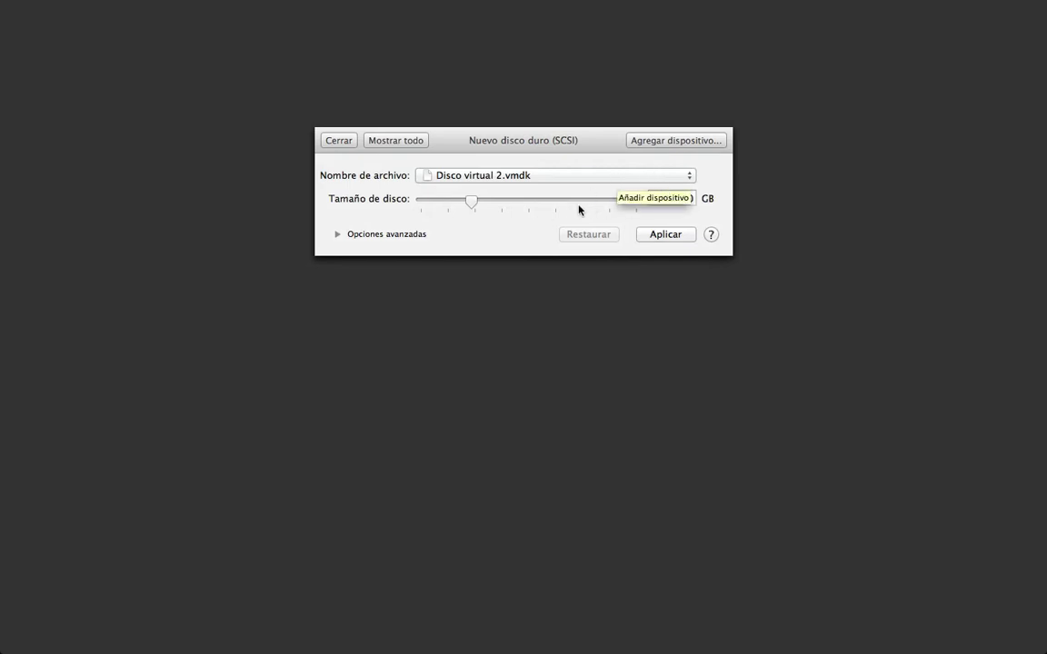
drag(470, 202, 445, 205)
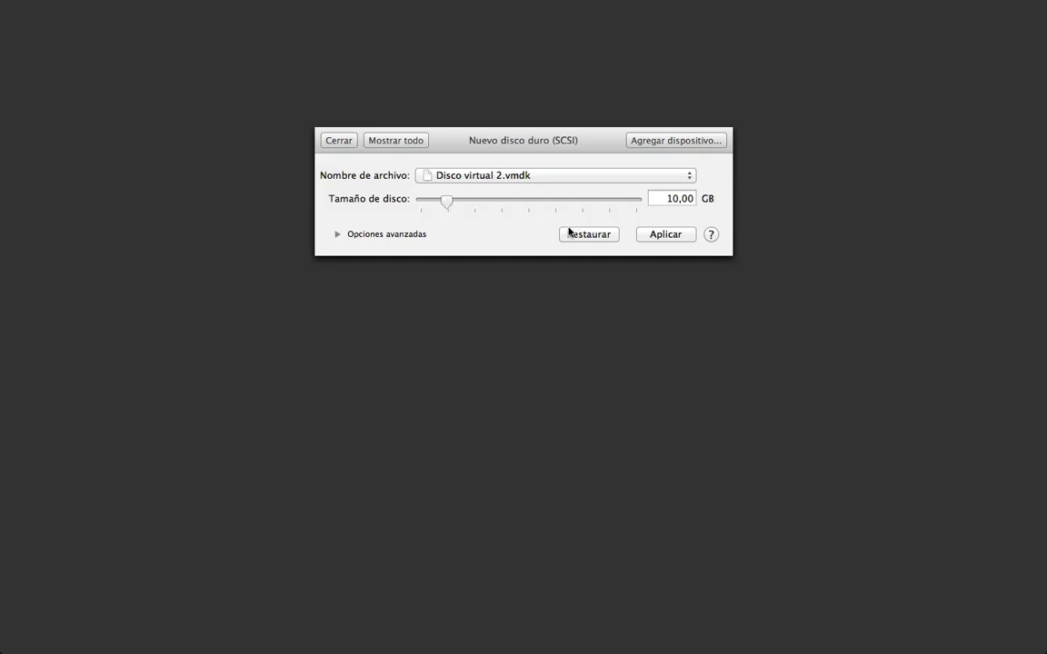
click(678, 238)
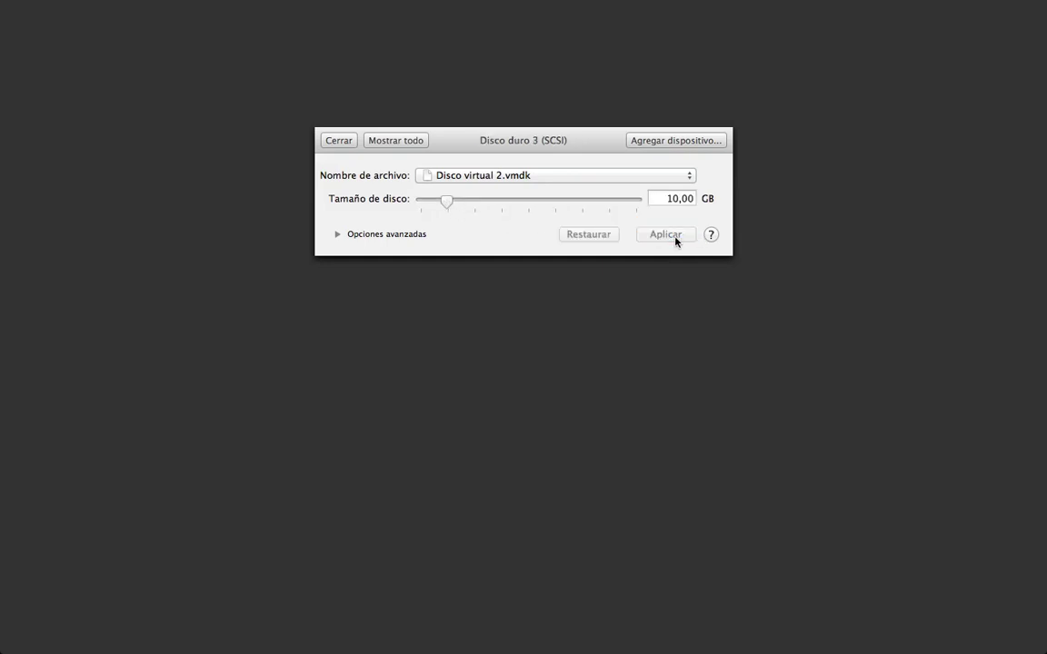
Step: Review the hard disk 2 (SCSI) settings, return to the settings overview and close it
click(393, 141)
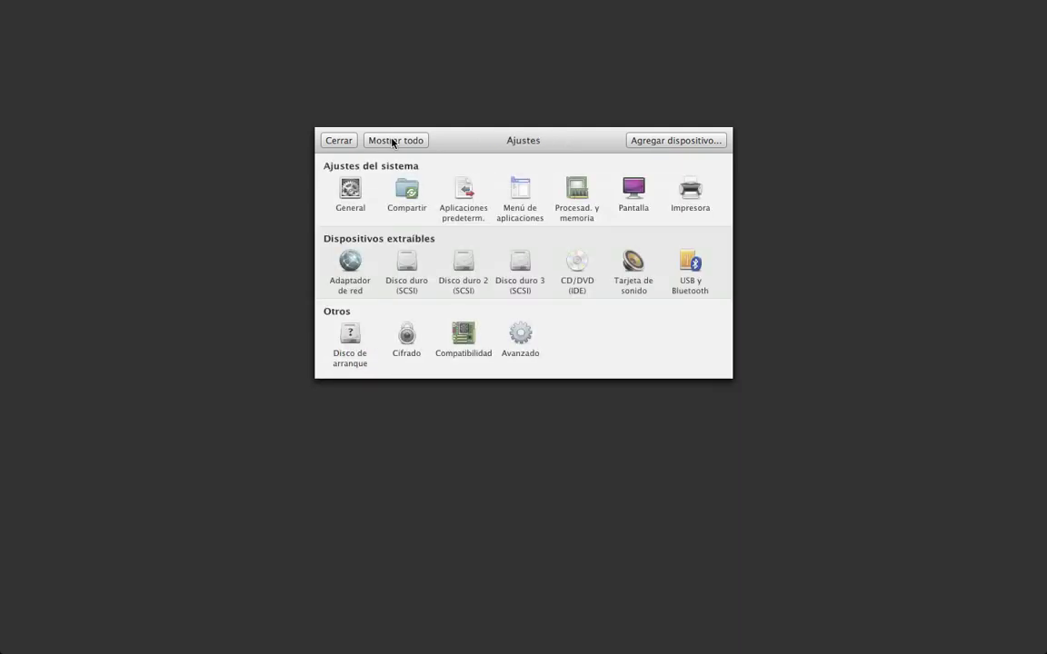
click(478, 276)
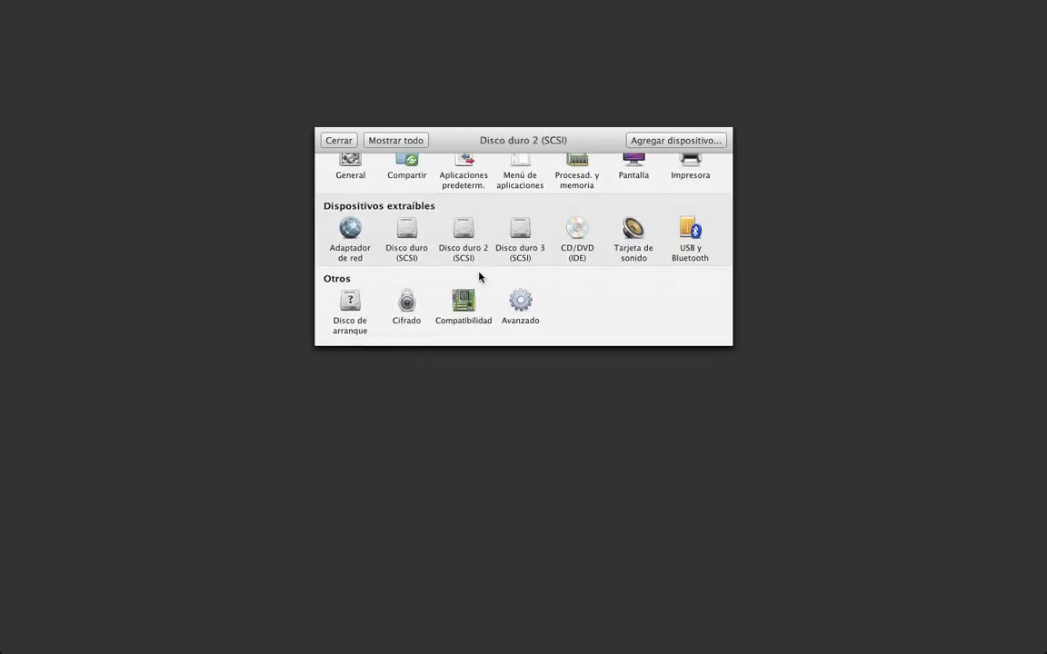
click(389, 141)
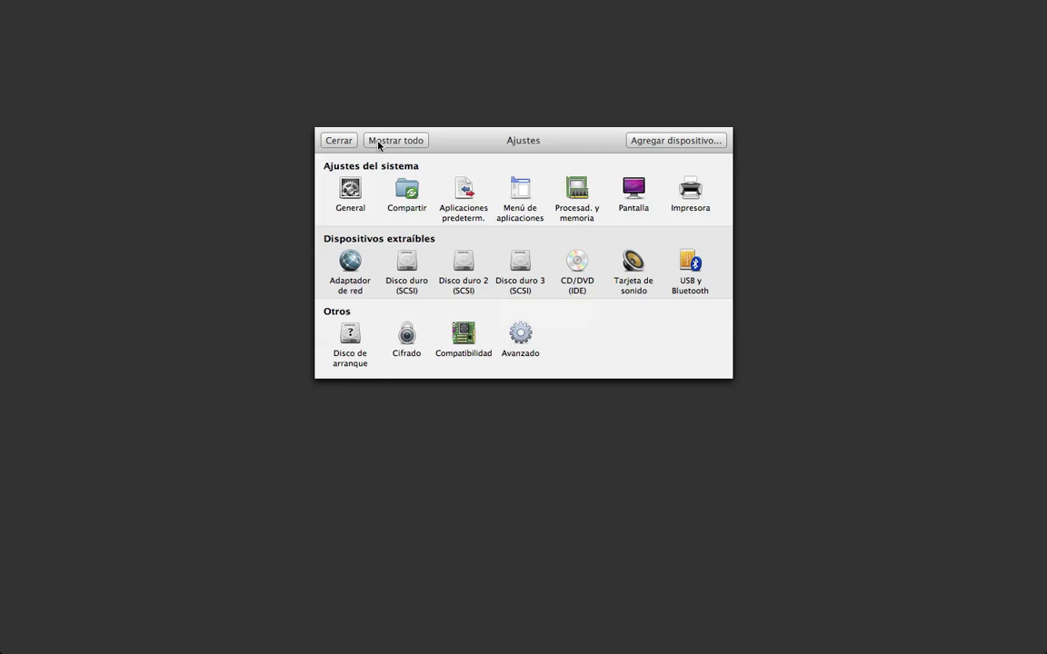
click(343, 144)
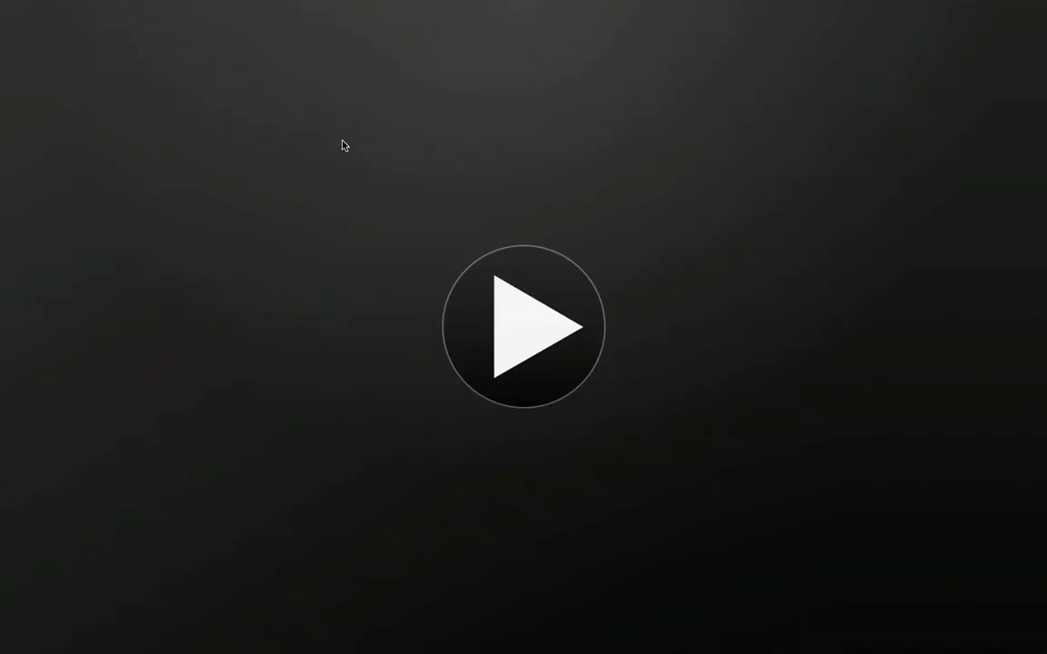
Step: Start the virtual machine and log in to the first listed user account with its password
click(556, 370)
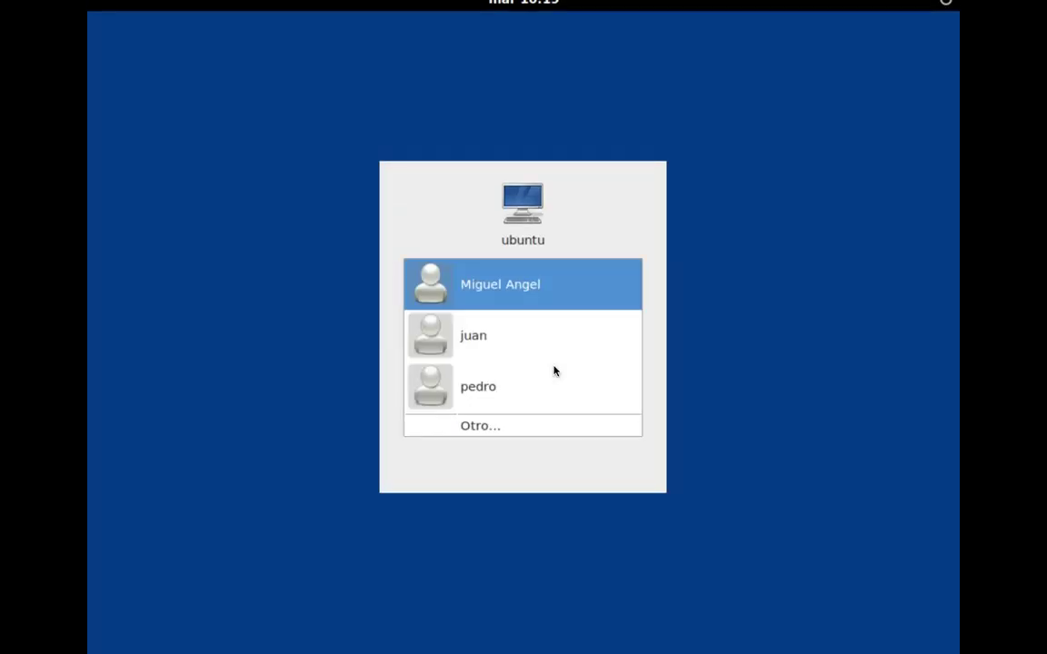
click(538, 297)
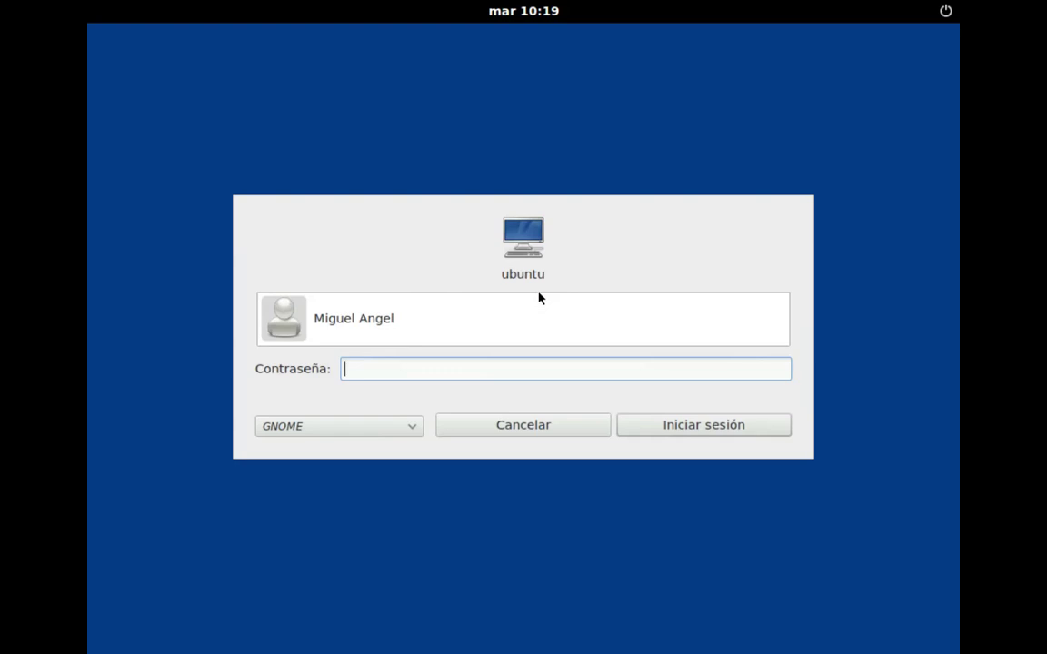
text(*******)
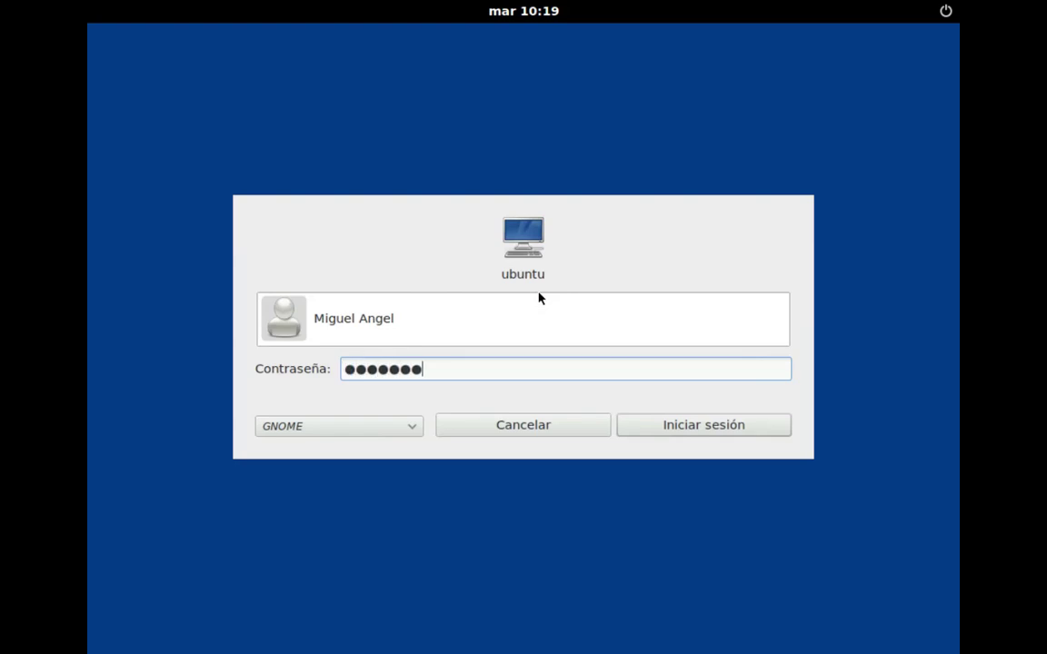
text(****)
key(Return)
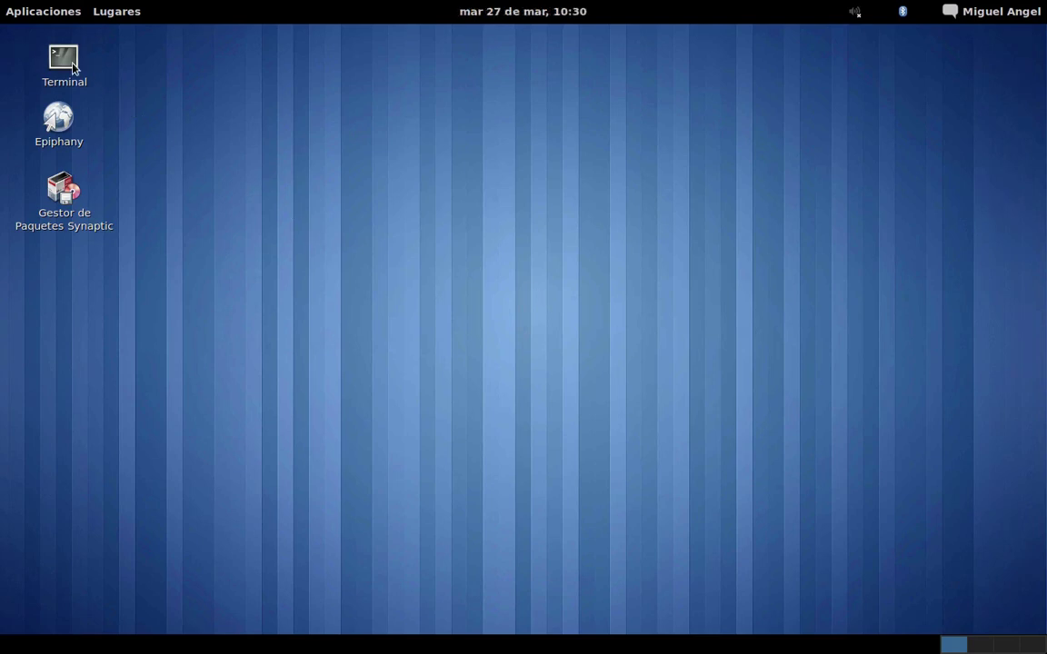
Step: Open a maximized terminal with a root shell through sudo bash, entering the account password
double_click(64, 59)
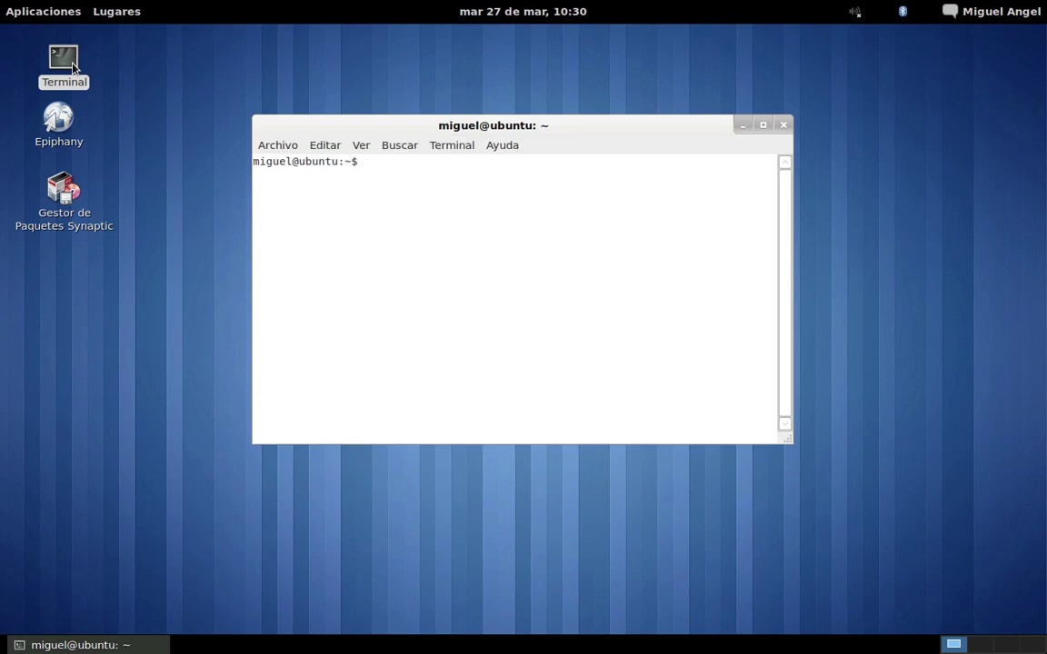
text(sudo bash)
key(Return)
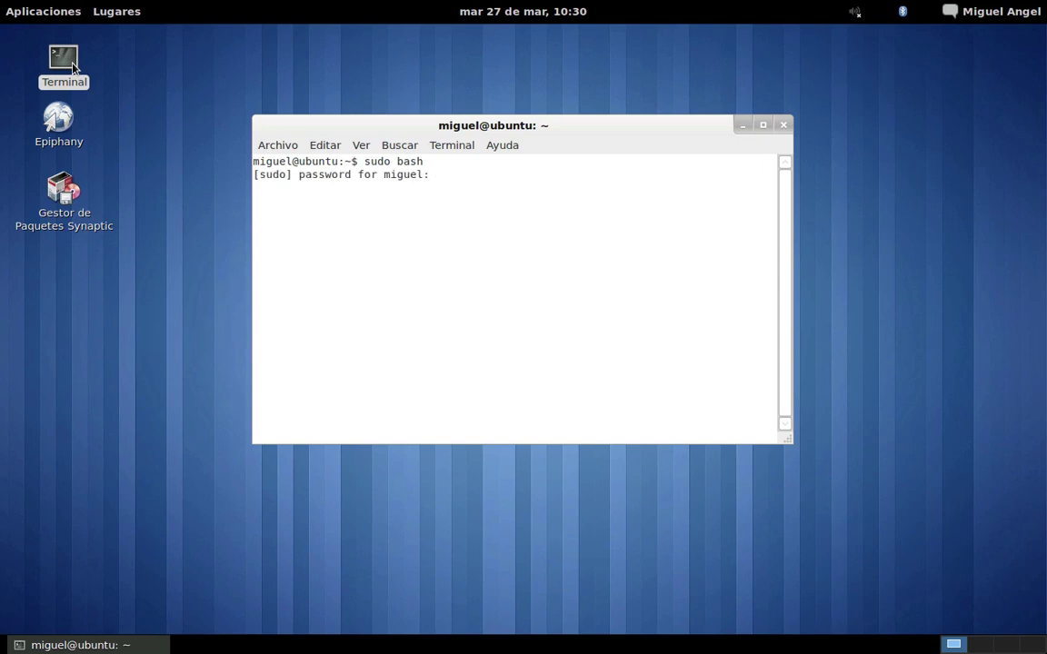
key(Return)
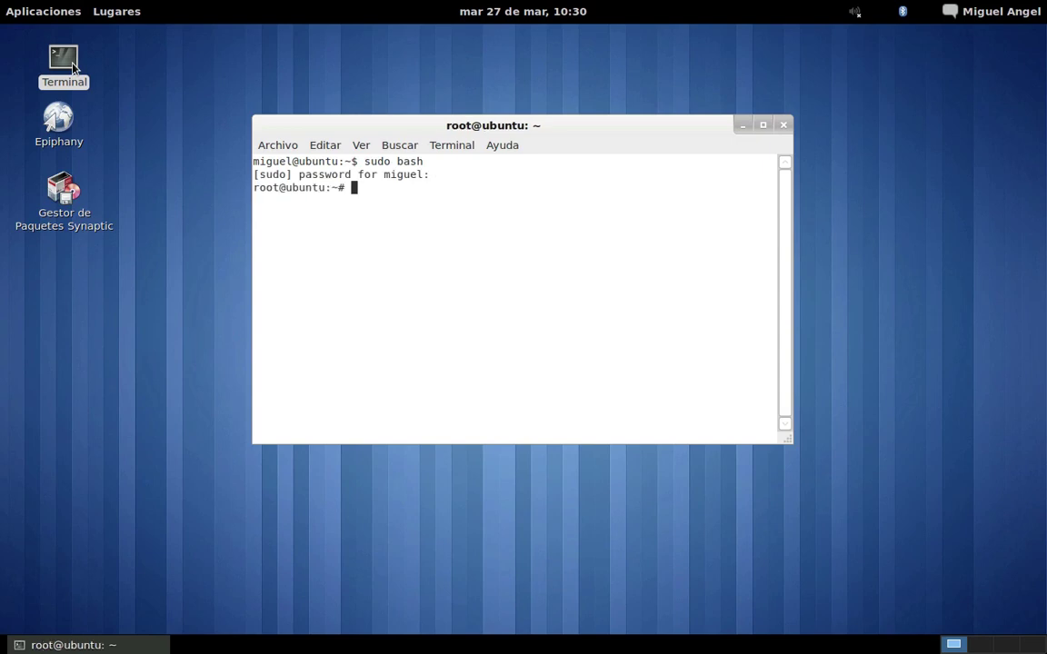
click(764, 126)
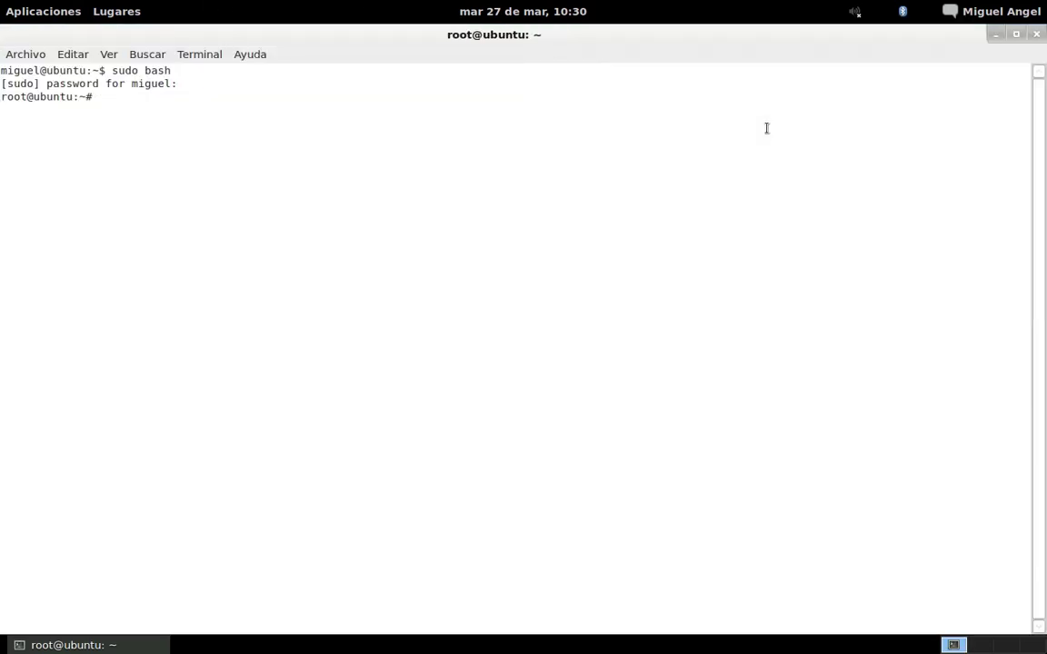
Step: Install the gnome-disk-utility package with apt-get
text(apt-get install)
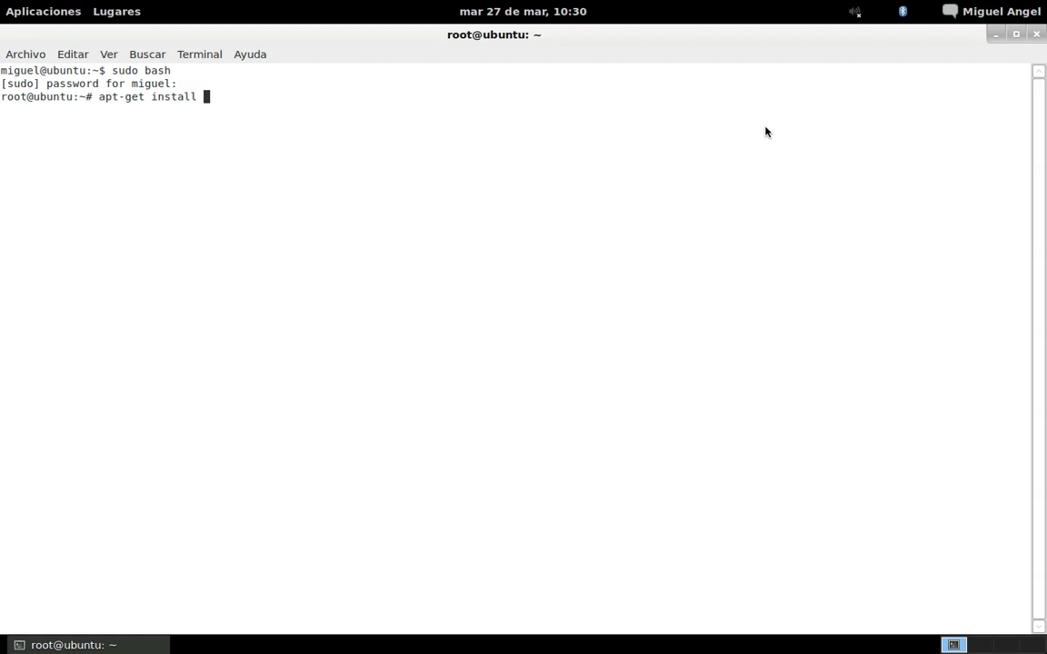
text(gnome-disk-)
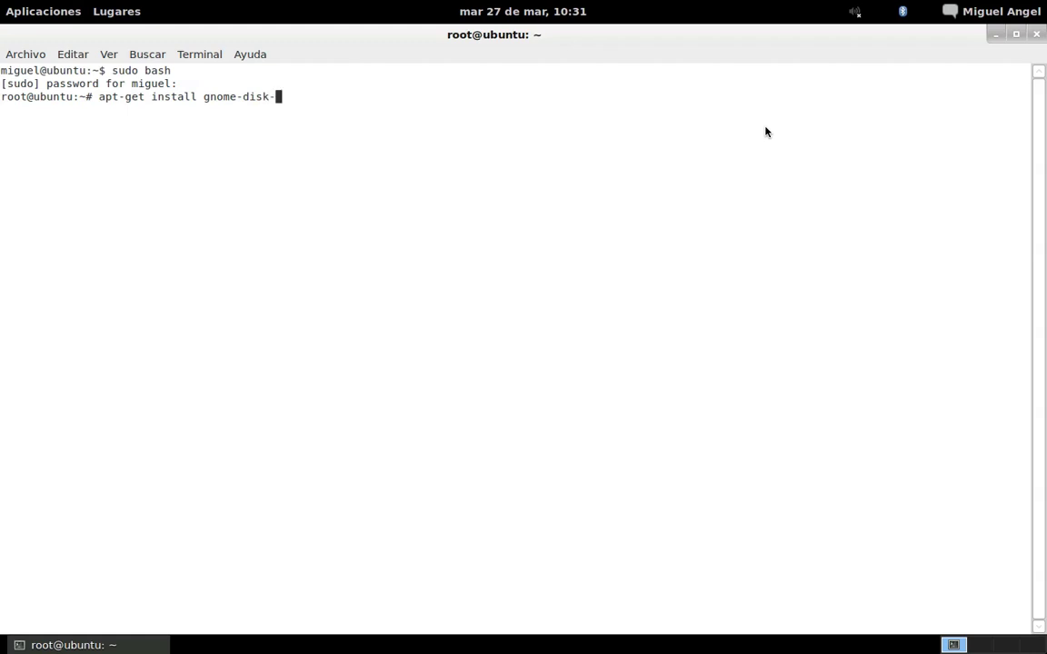
text(utility)
key(Return)
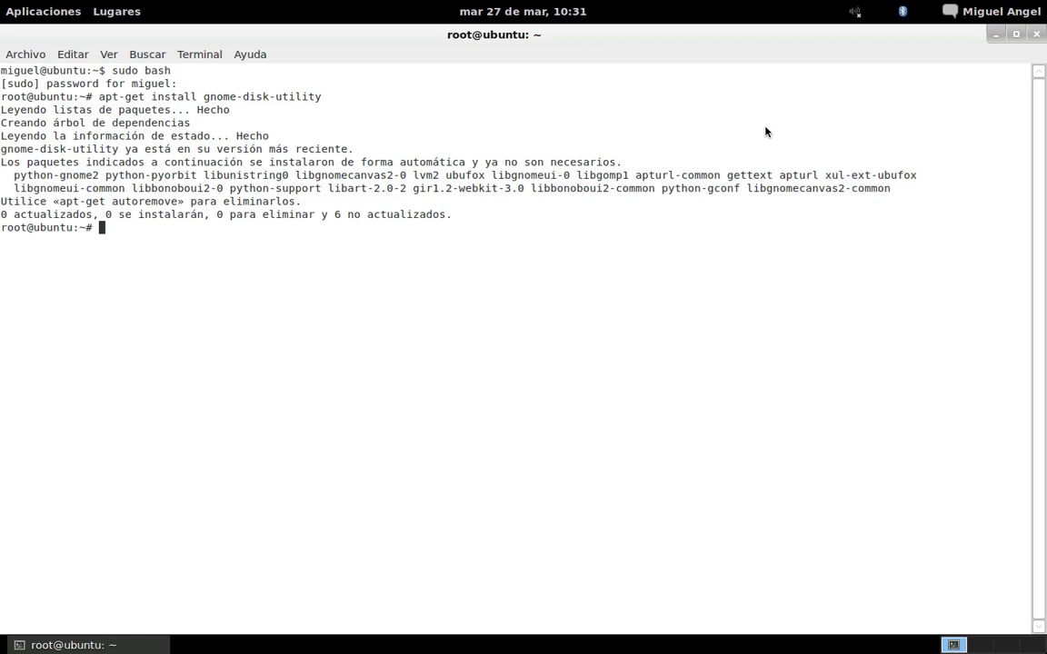
Step: Install the gparted package with apt-get and accept the installation of its extra packages
text(apt-get)
text(install)
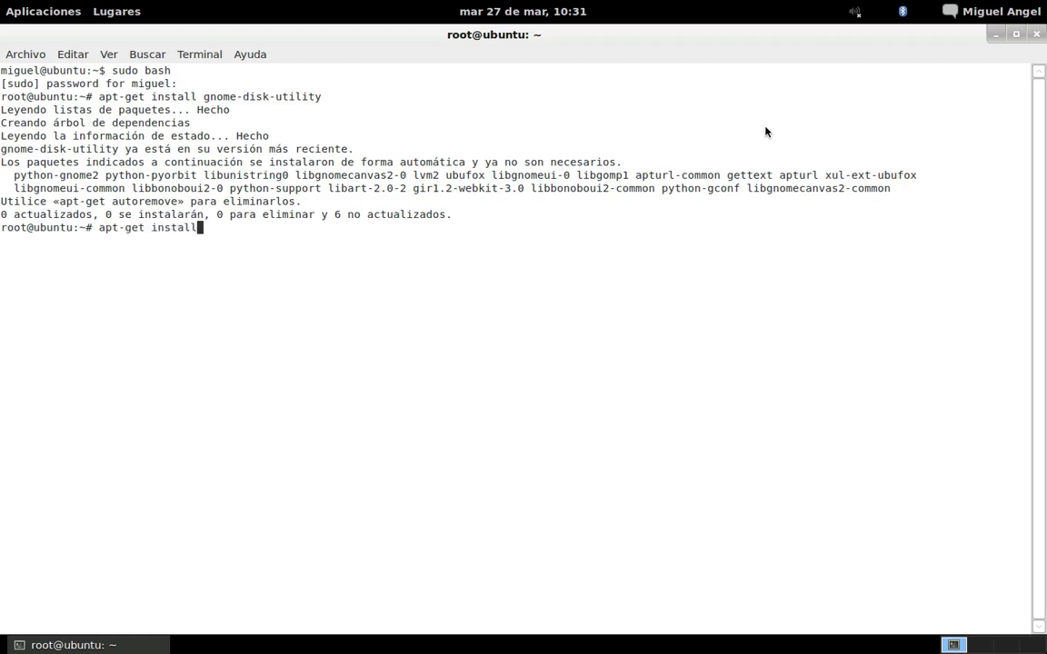
text( gparted)
key(Return)
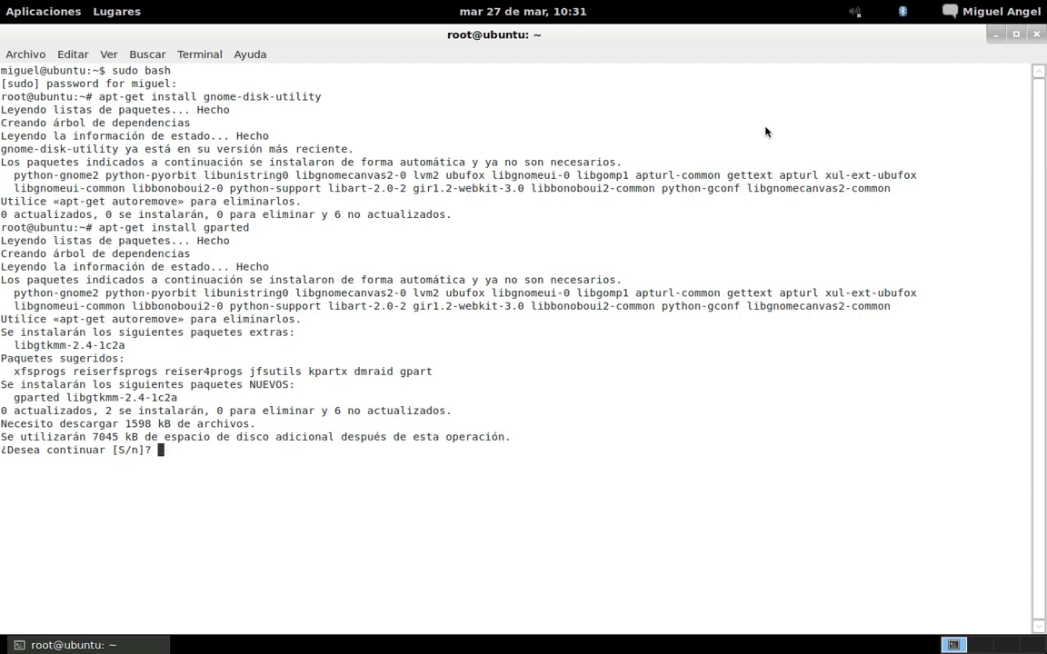
text(s)
key(Return)
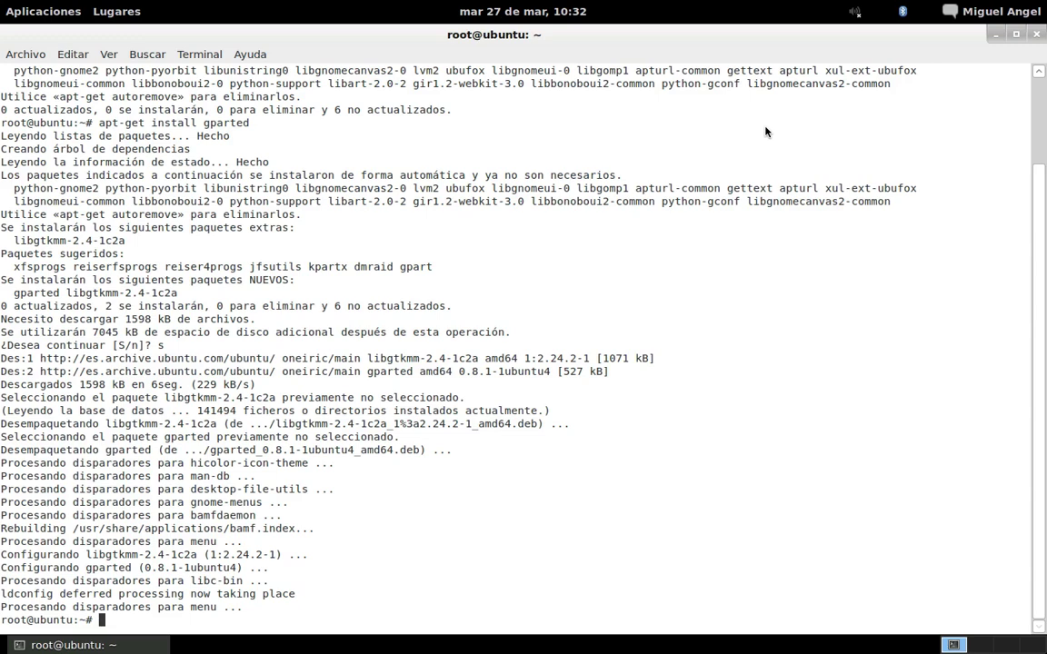
Step: Install the system-config-lvm package with apt-get
key(Up)
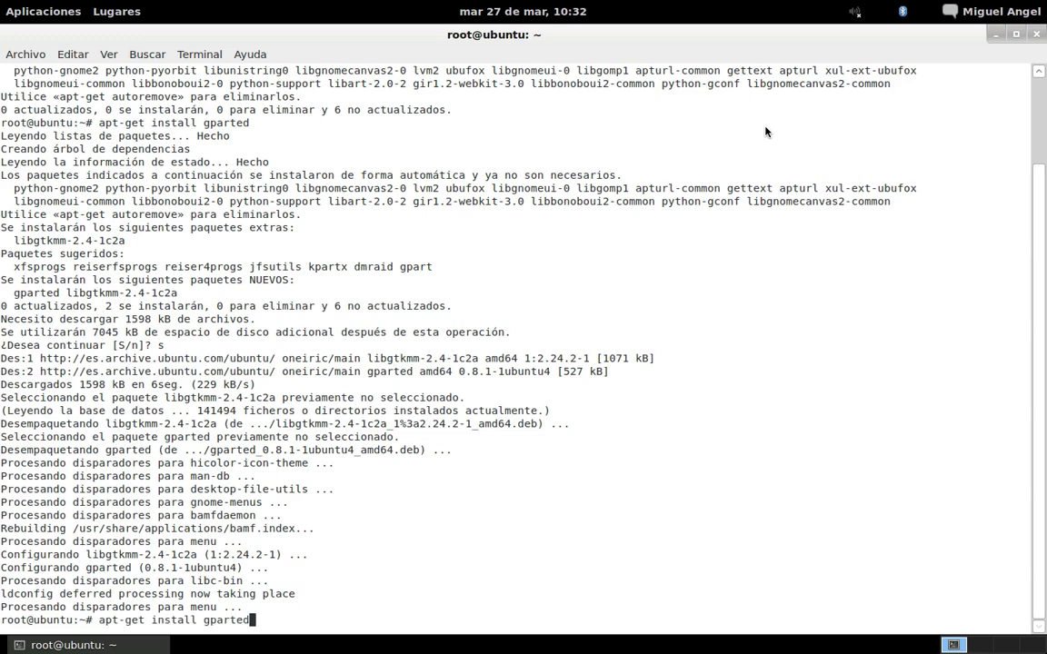
key(BackSpace)
key(BackSpace)
key(BackSpace)
key(BackSpace)
key(BackSpace)
key(BackSpace)
key(BackSpace)
text(system-config)
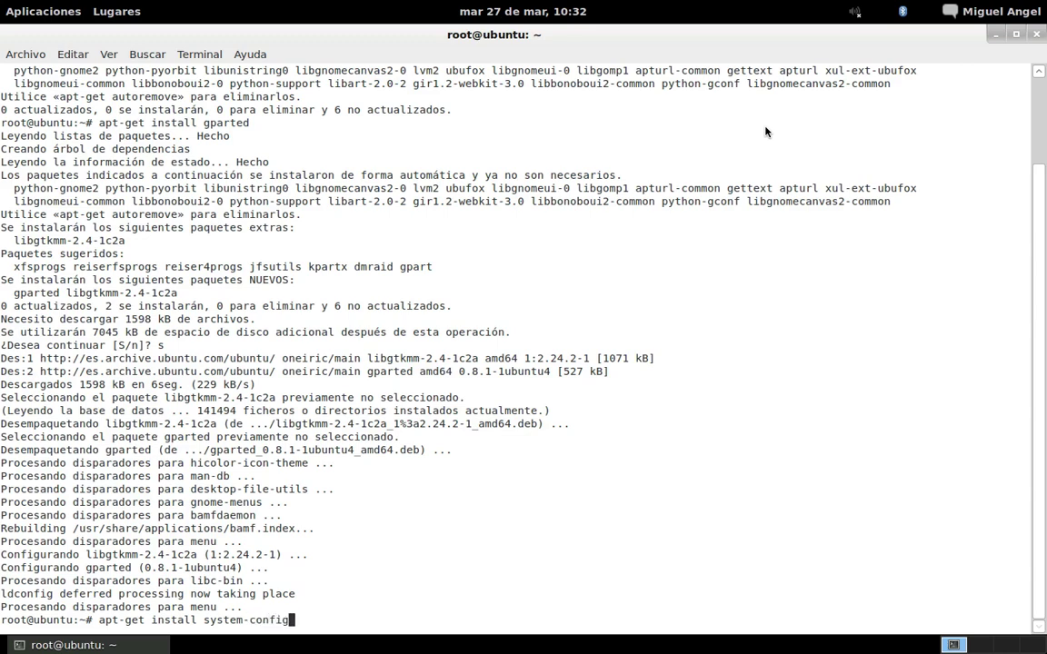
text(-lvm)
key(Return)
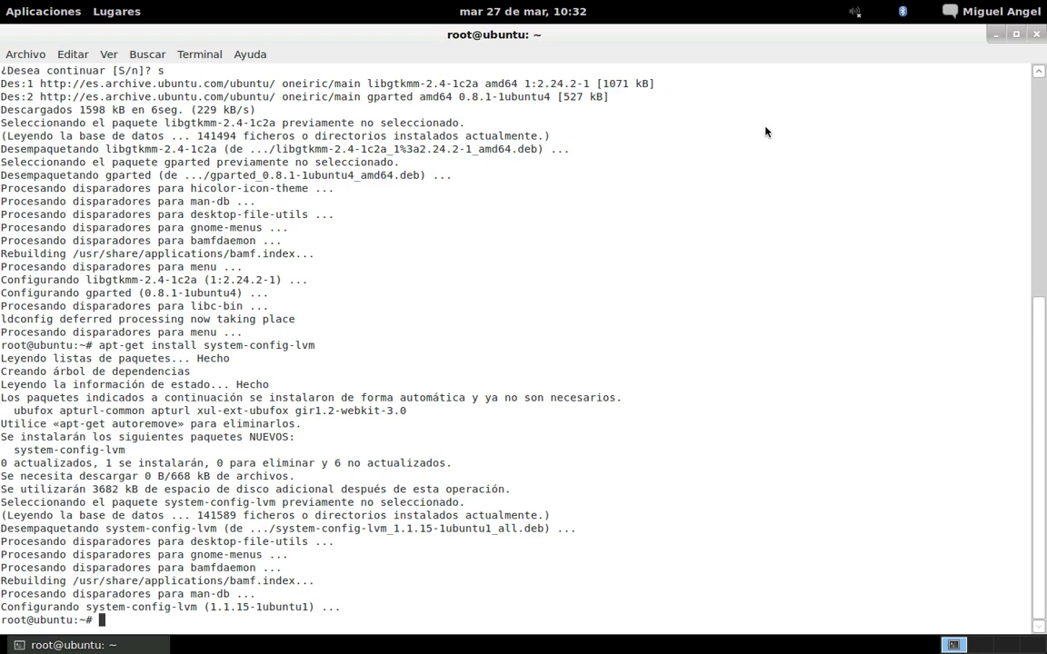
Step: Exit the root shell and close the terminal session
text(exit)
key(Return)
text(exit)
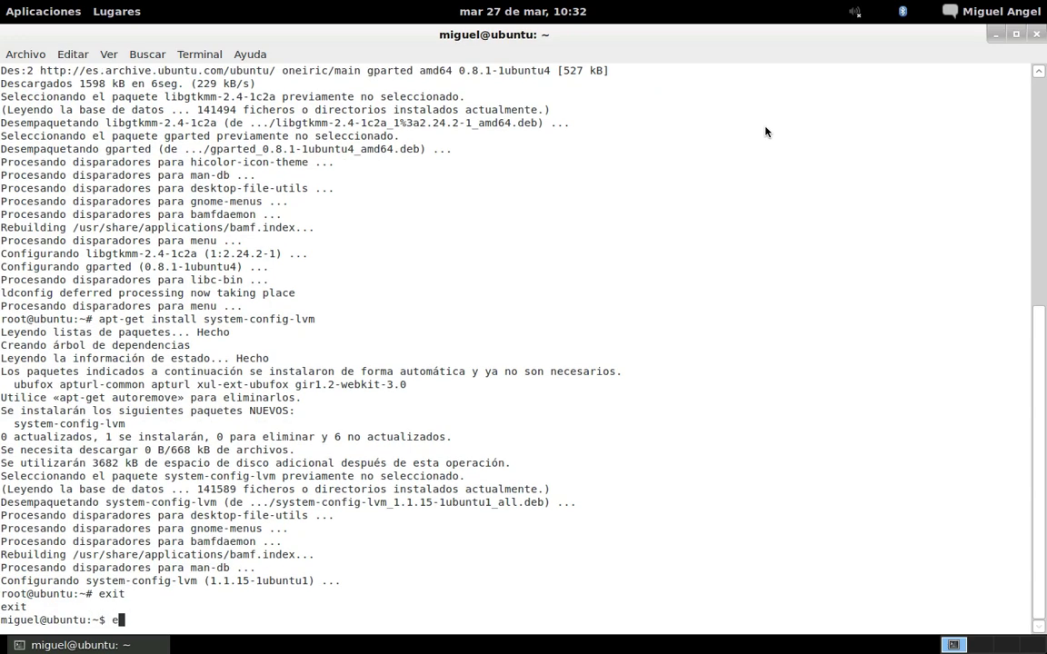
key(Return)
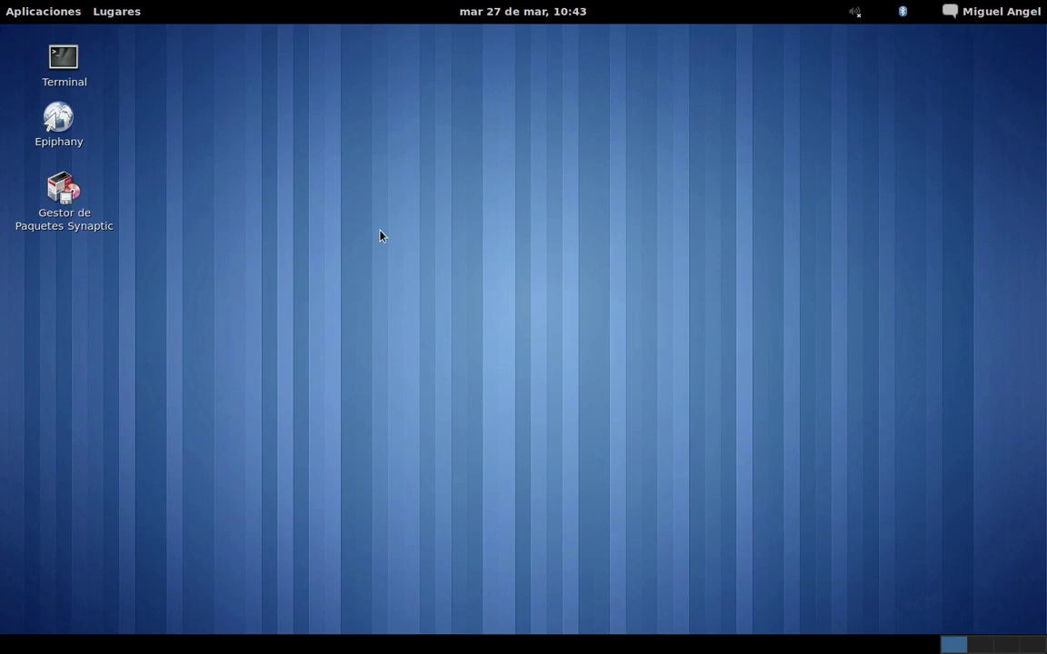
Step: Launch the GParted partition editor from the Otras applications and authenticate with the account password
click(58, 20)
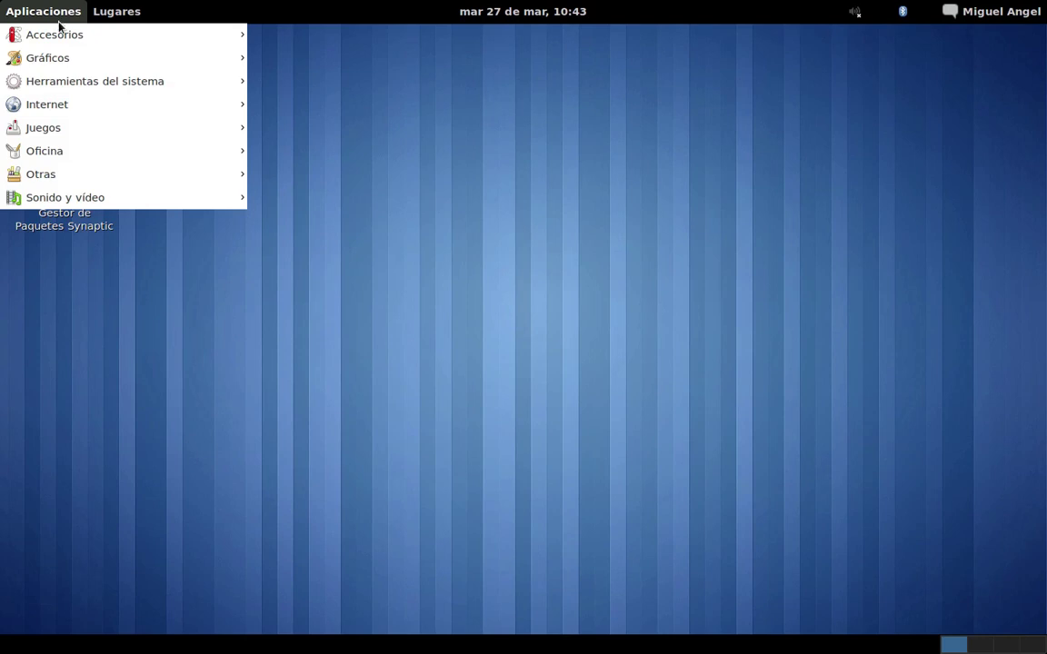
mouse_move(124, 152)
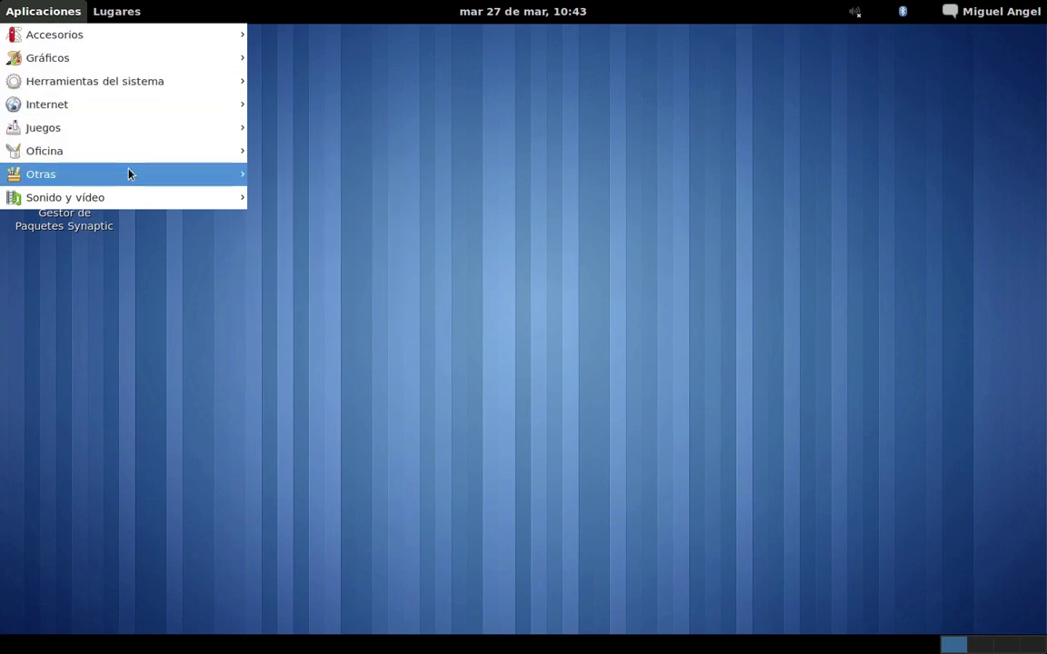
mouse_move(129, 174)
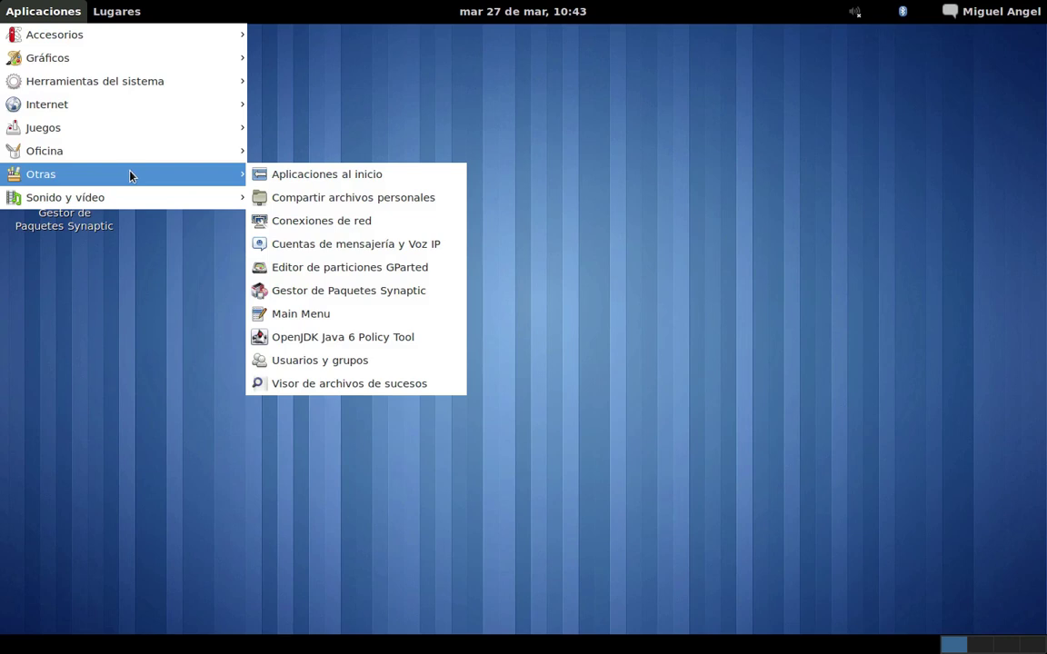
click(452, 271)
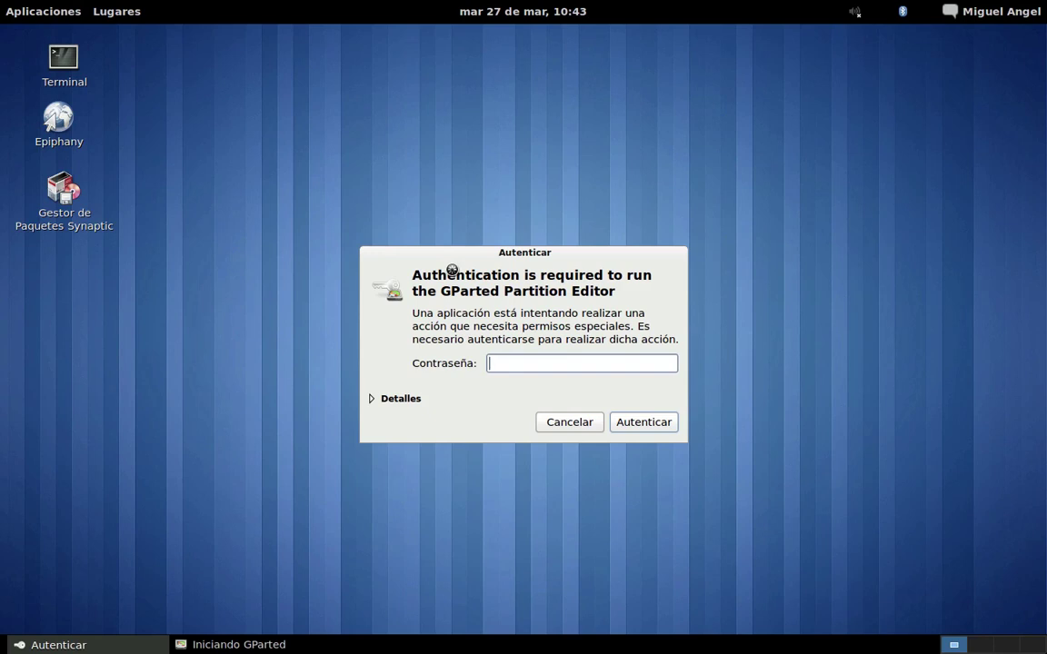
text(***********)
key(Return)
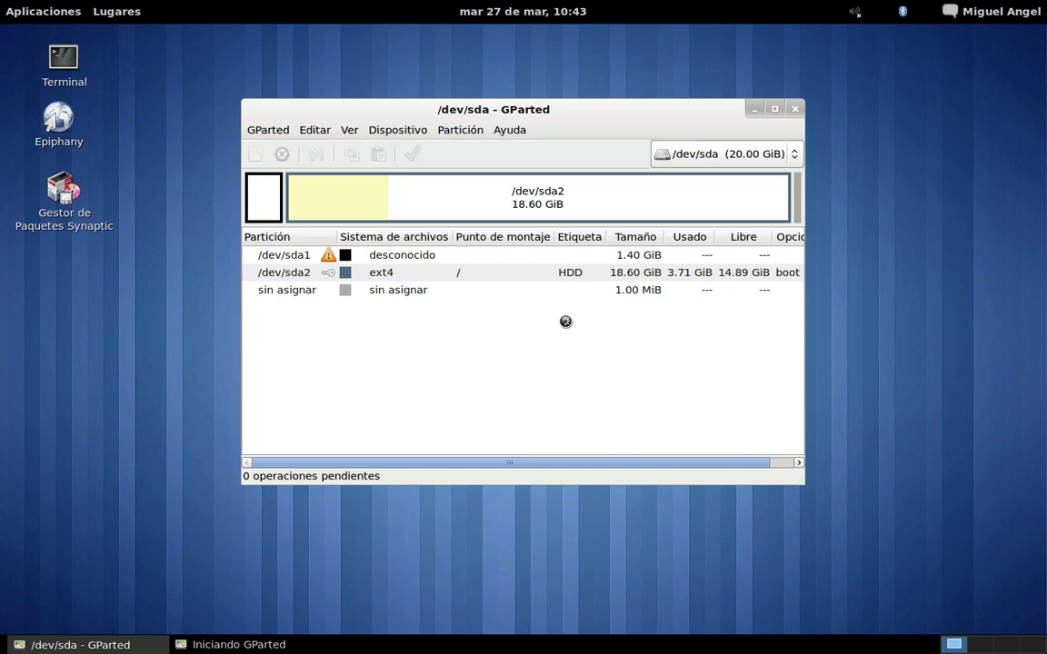
Step: Maximize the GParted window and examine the list of available disks, keeping /dev/sda selected
click(775, 110)
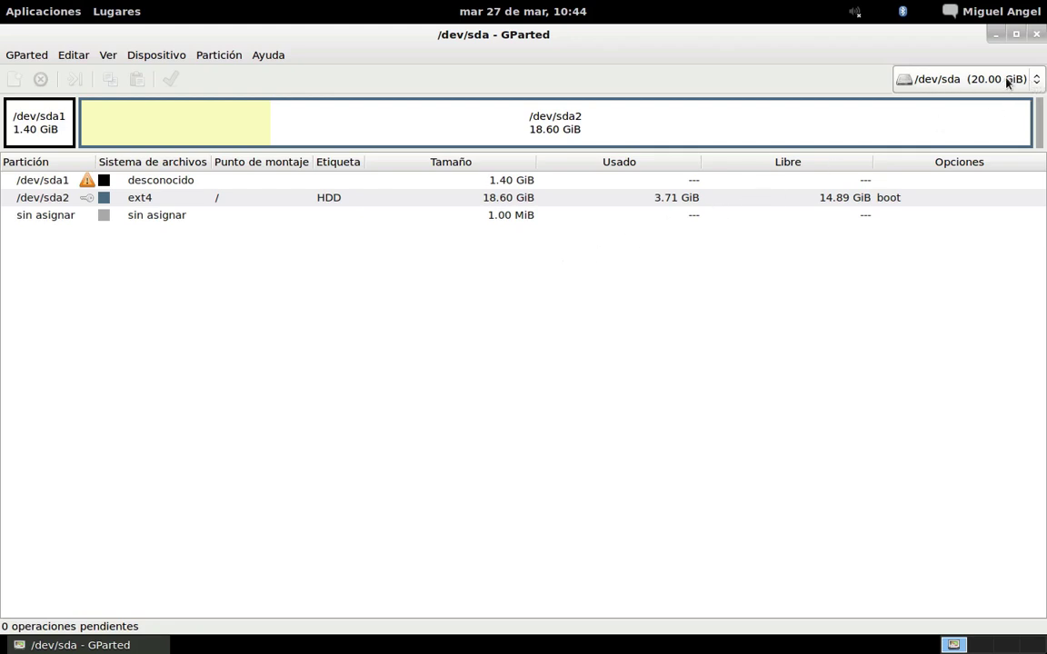
click(1040, 80)
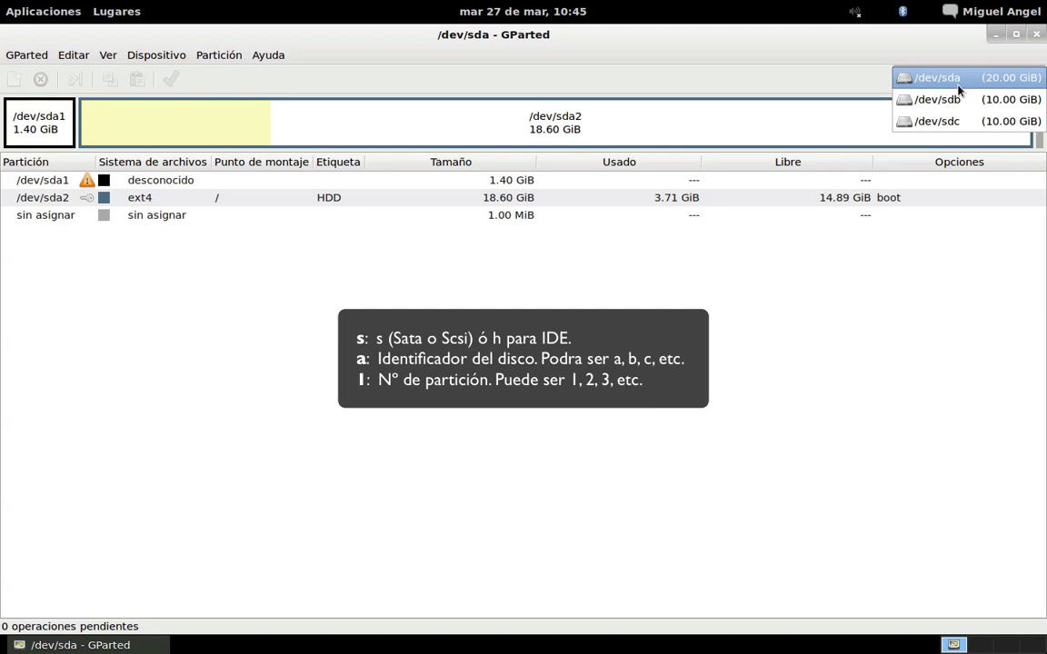
click(957, 83)
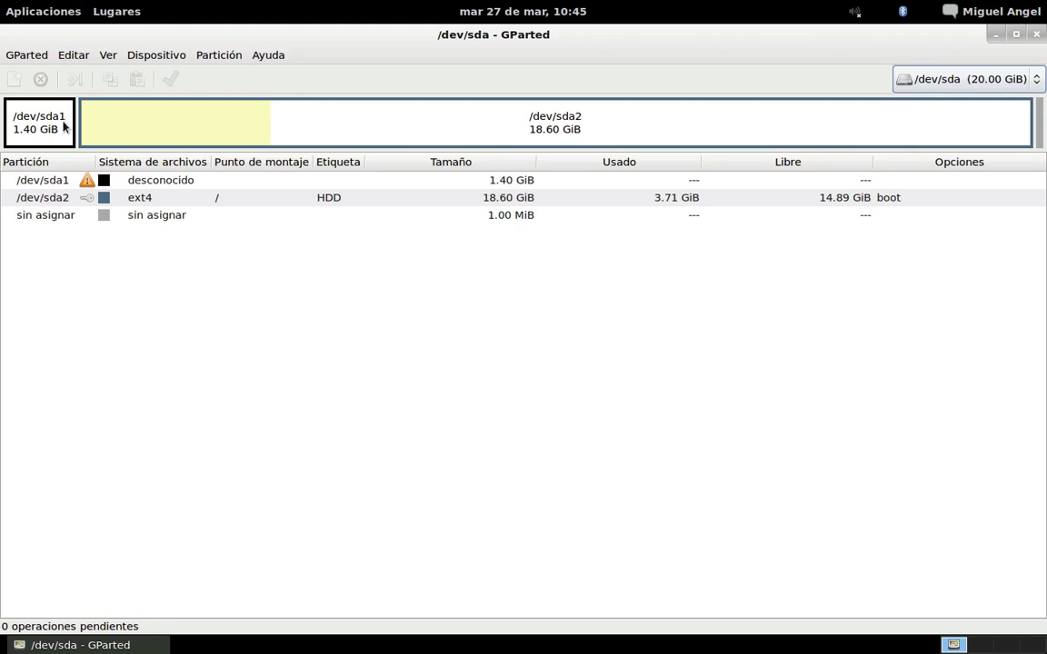
Step: Examine the partitions of /dev/sda one by one: /dev/sda1, /dev/sda2 and the unallocated space
click(200, 182)
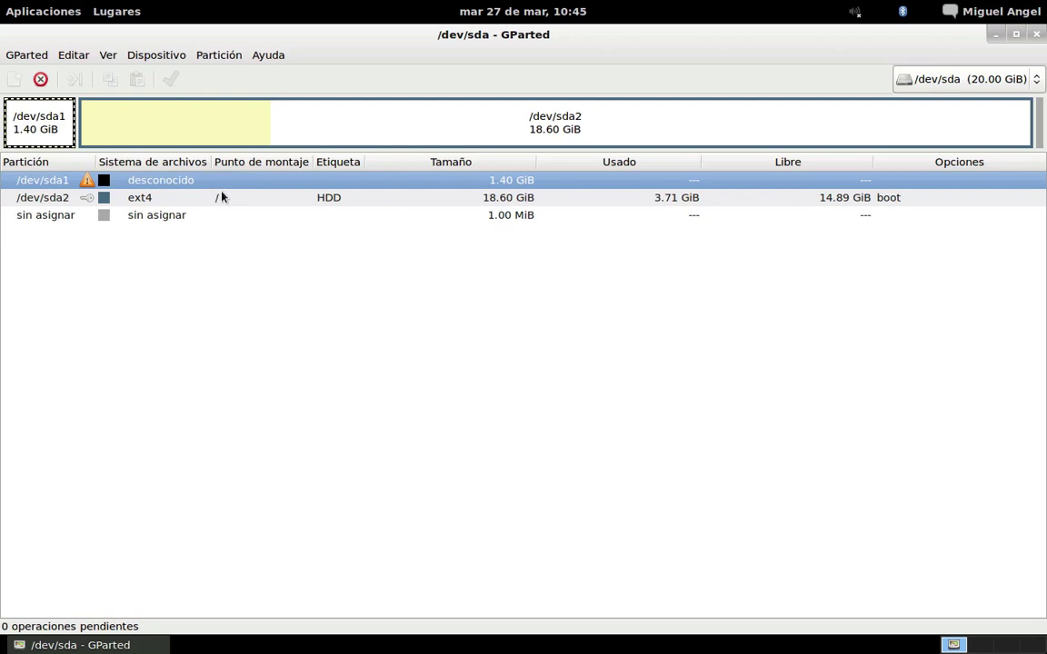
click(217, 202)
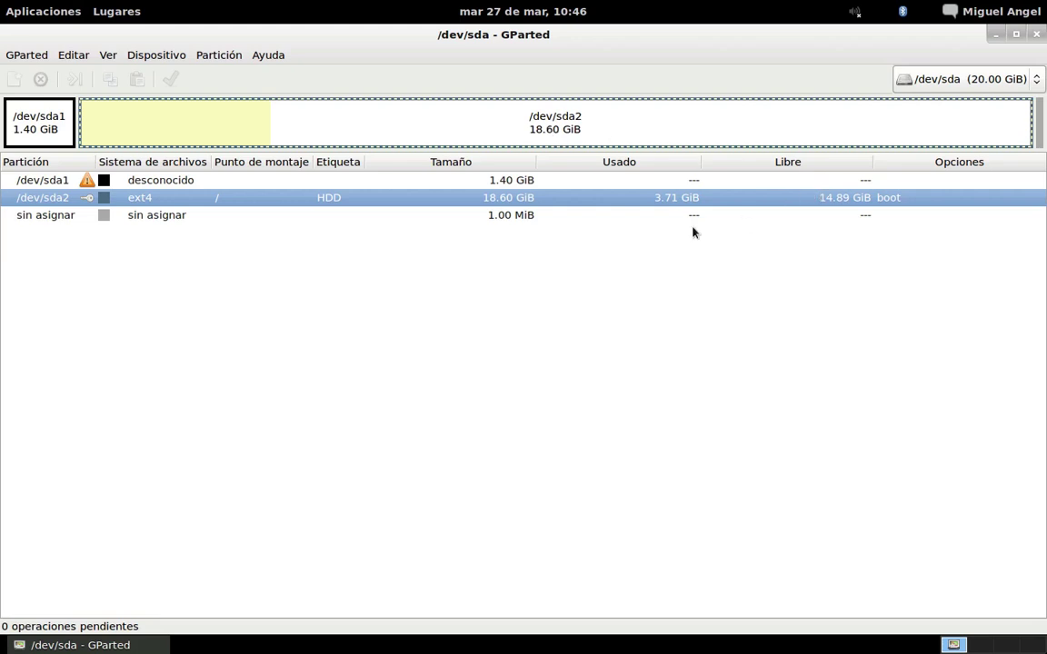
click(181, 216)
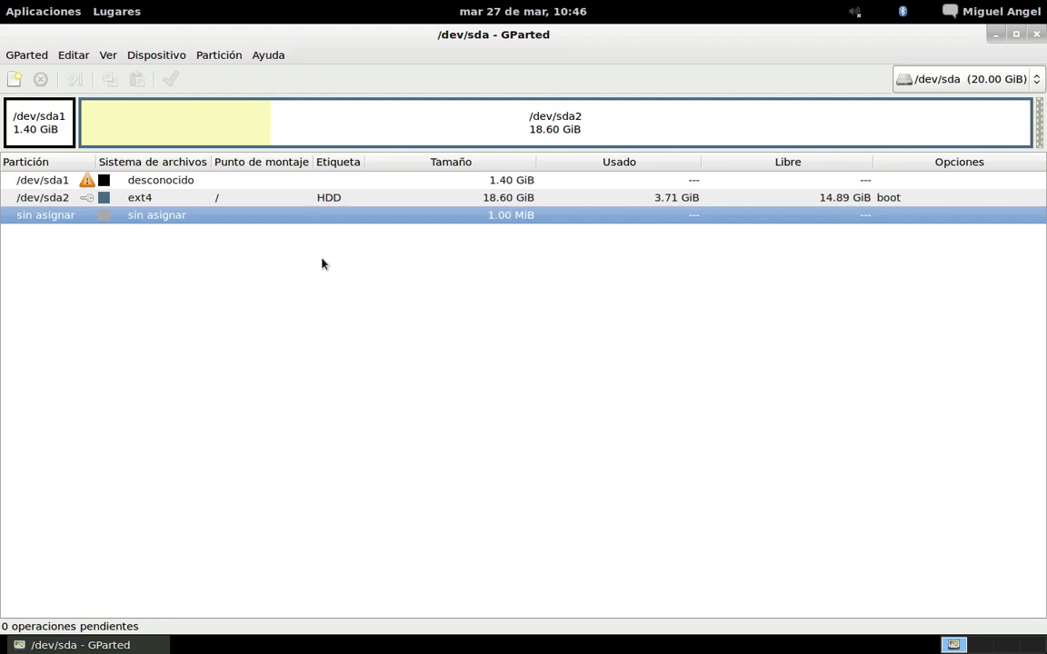
Step: Switch to the /dev/sdb disk and try to create a new partition in its unallocated space
click(1036, 81)
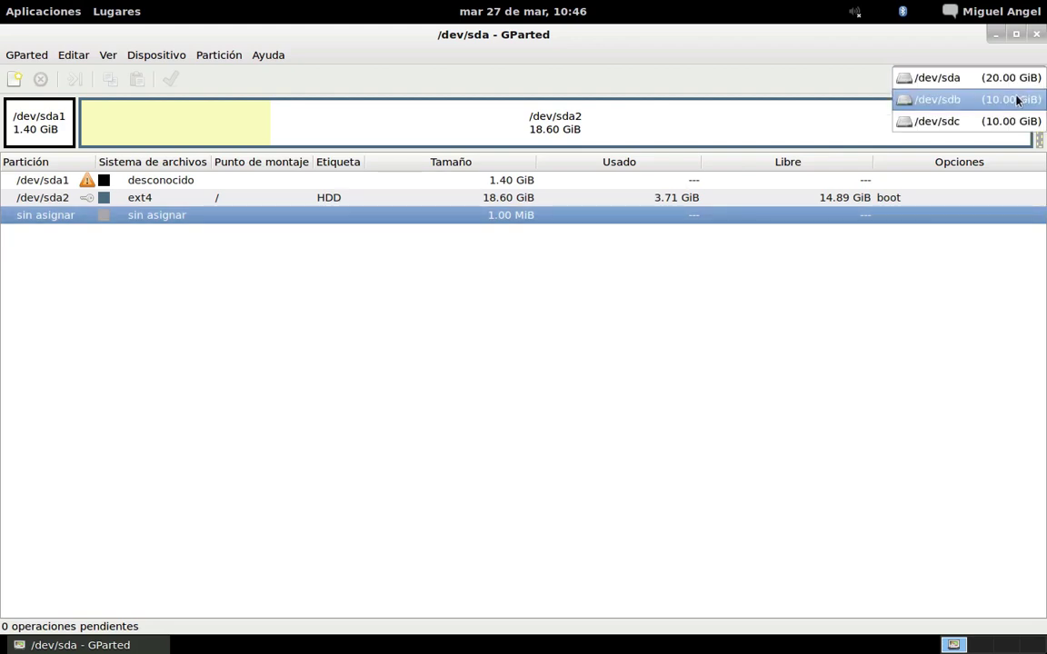
click(1005, 100)
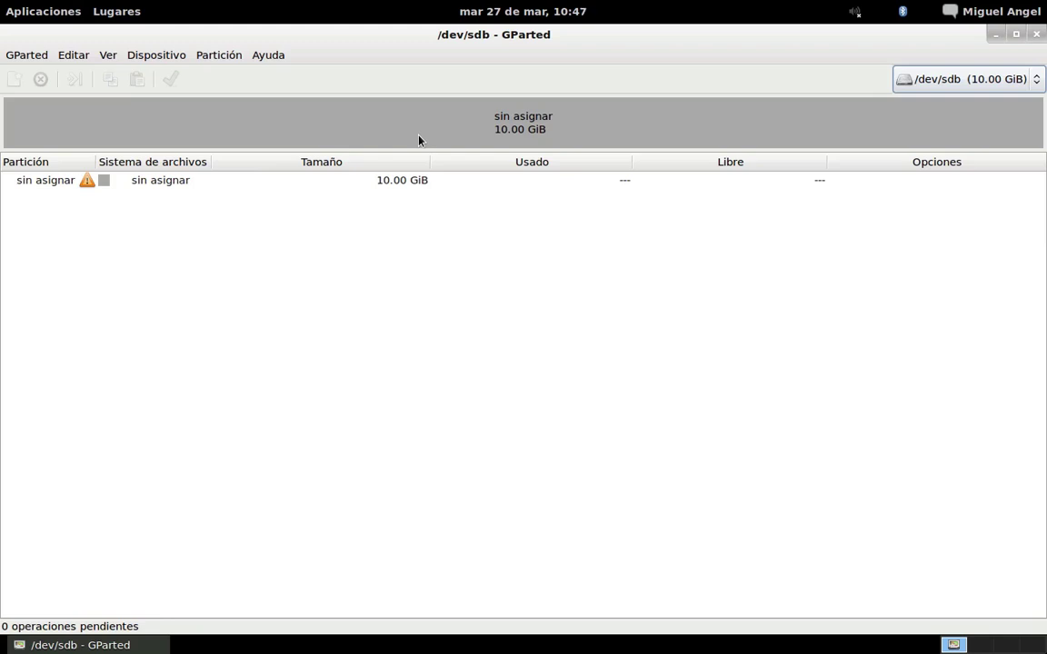
click(226, 183)
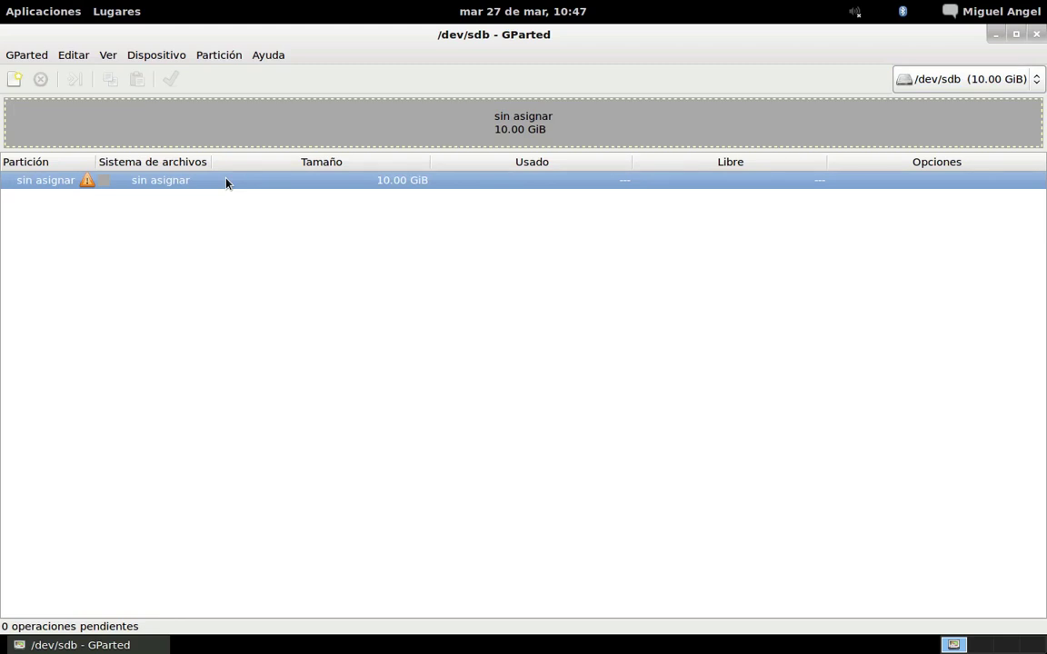
click(13, 81)
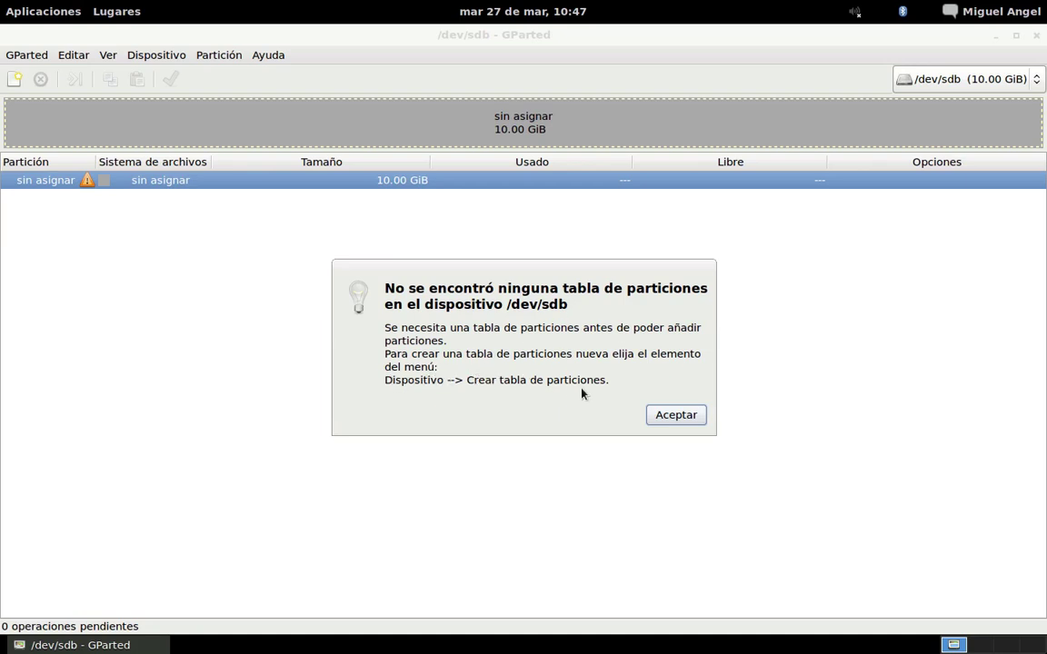
click(675, 415)
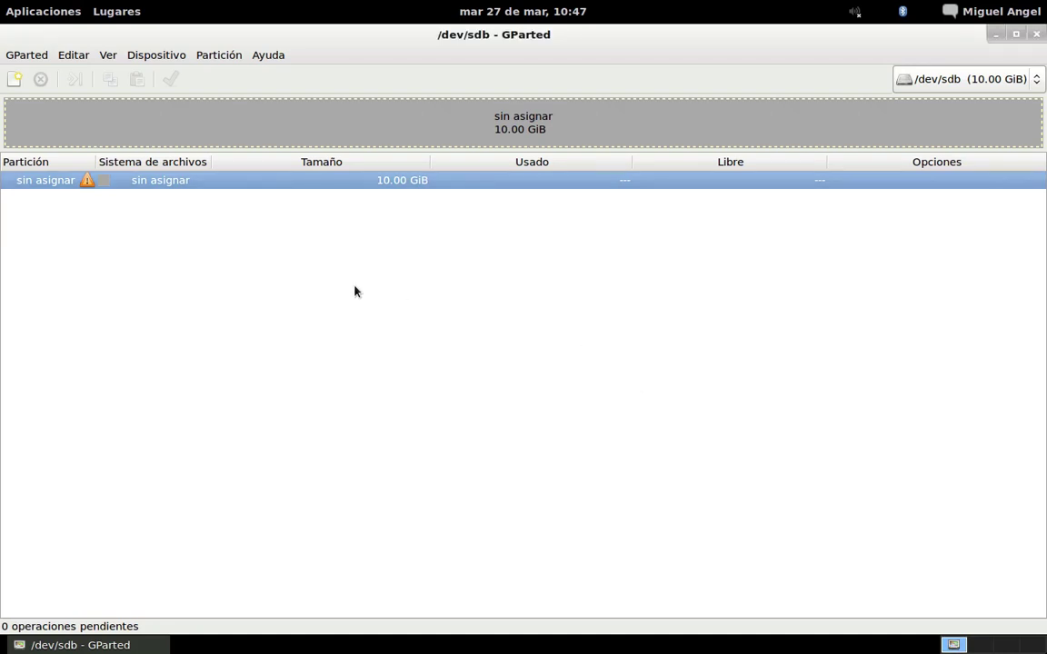
Step: Create a partition table of the default MS-DOS type on /dev/sdb
click(164, 56)
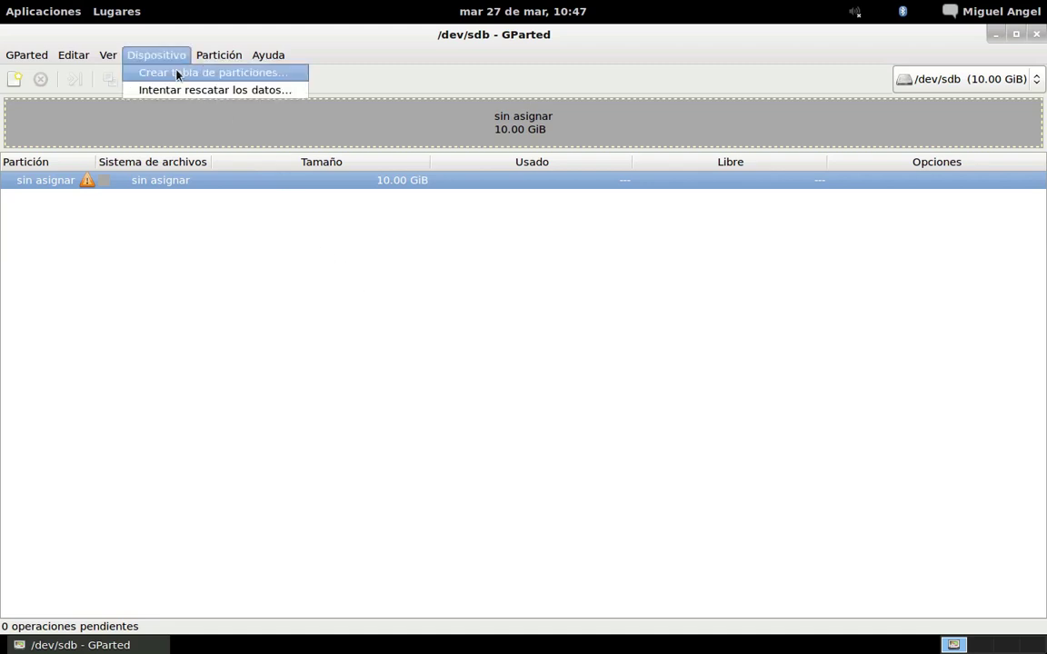
click(177, 75)
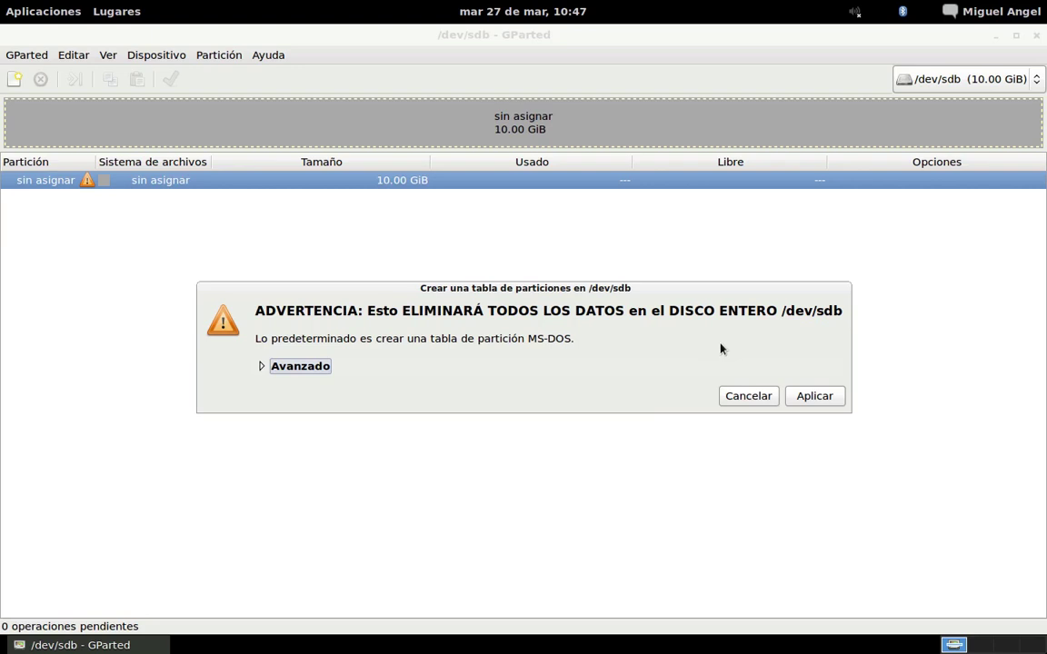
click(812, 400)
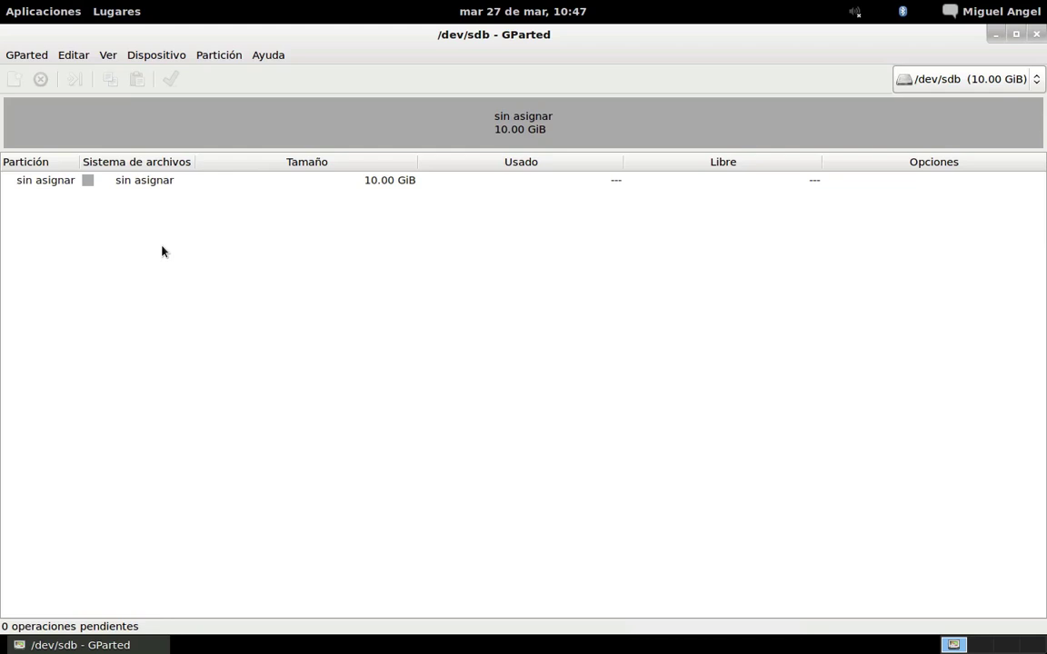
Step: Start a new partition in the unallocated space of /dev/sdb and review the alignment, partition type and file system options
click(188, 183)
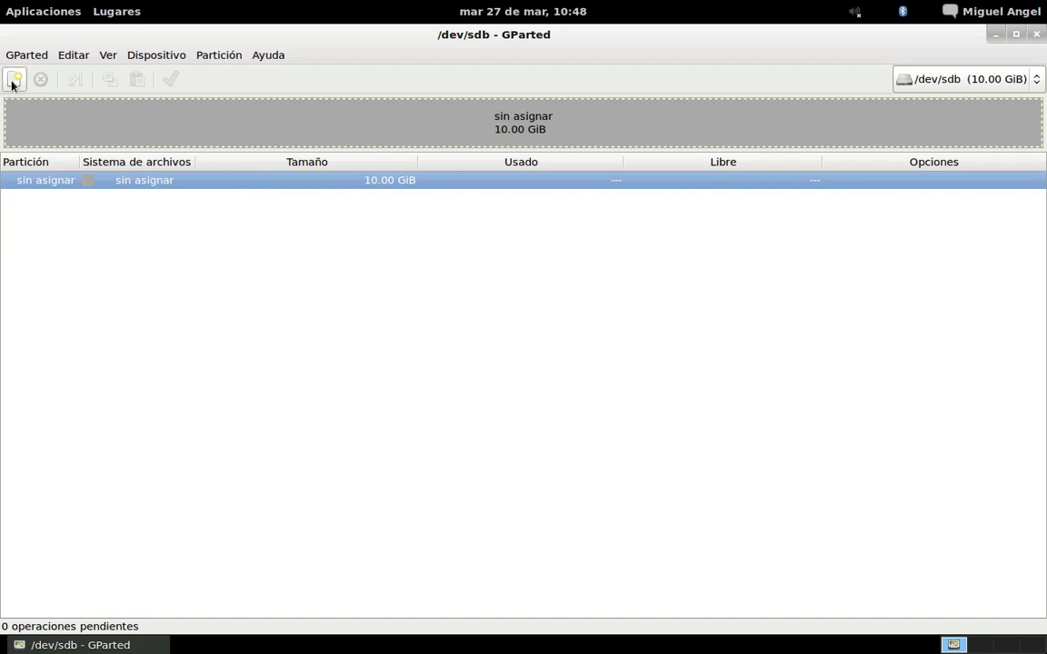
click(218, 56)
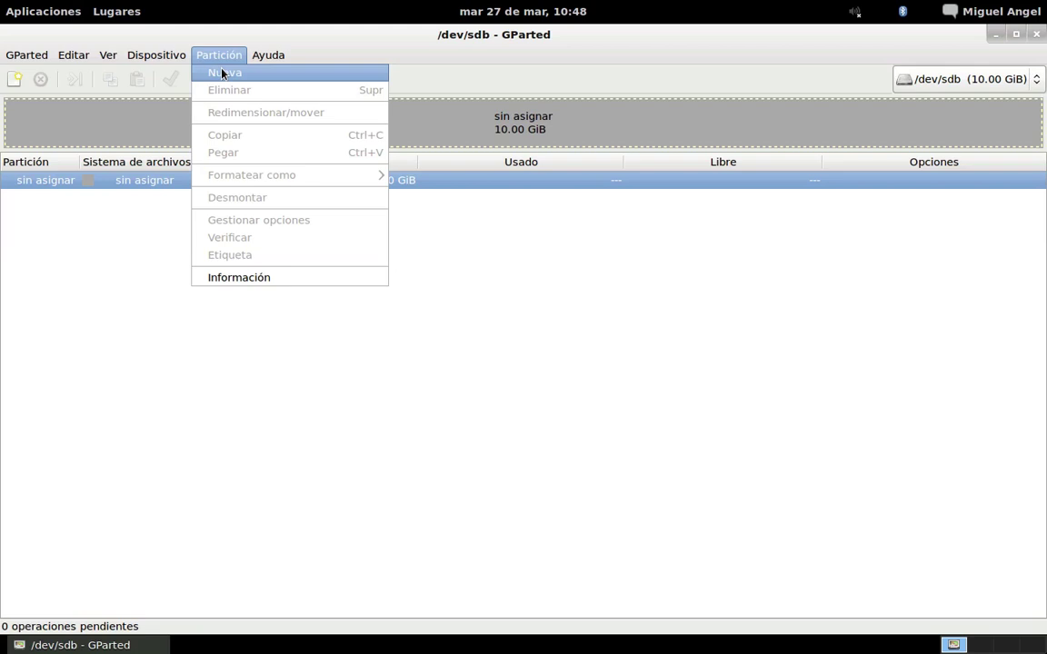
click(222, 73)
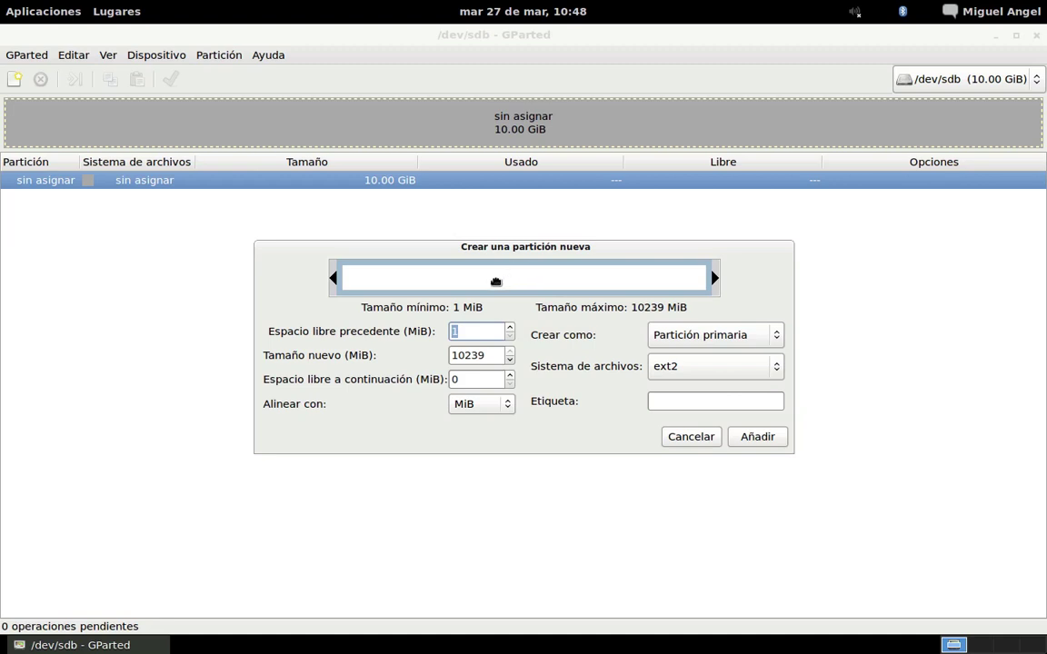
click(490, 357)
click(478, 380)
click(508, 409)
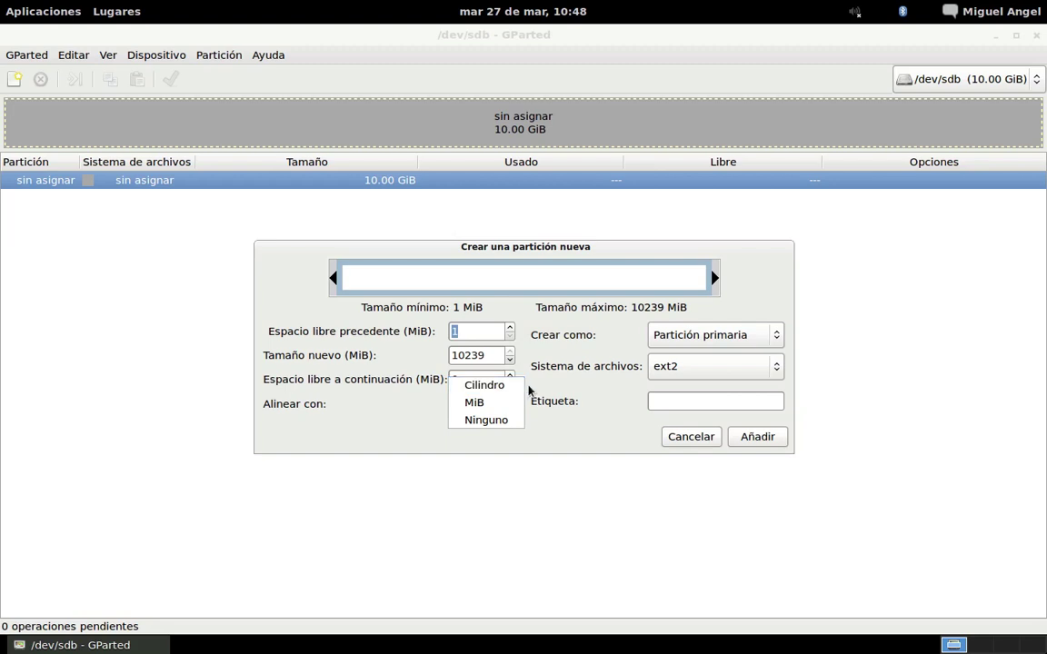
click(535, 390)
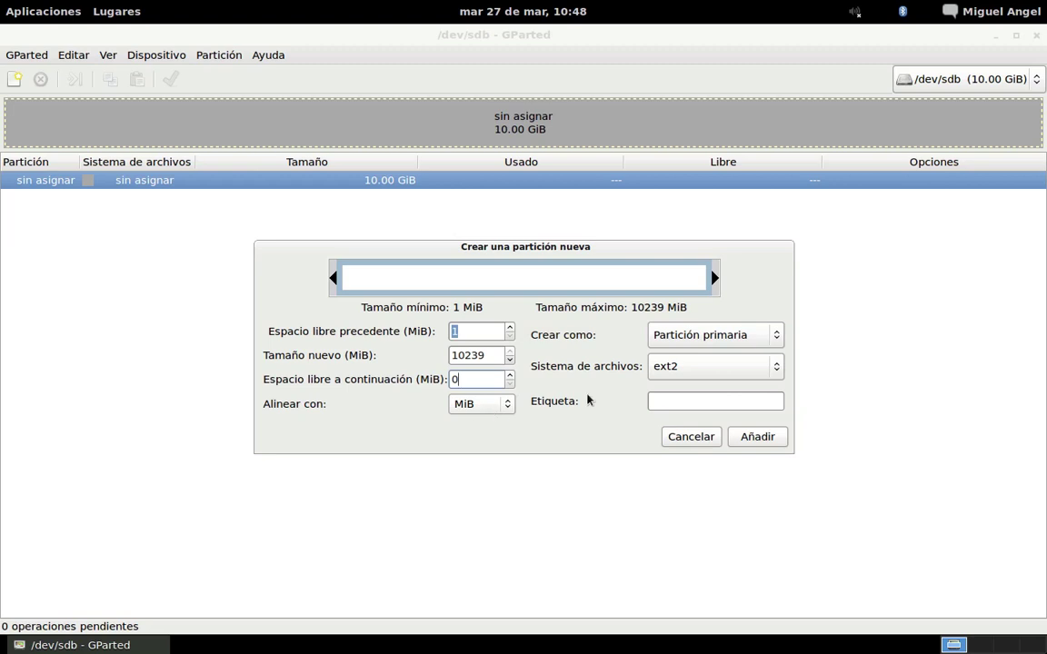
click(773, 343)
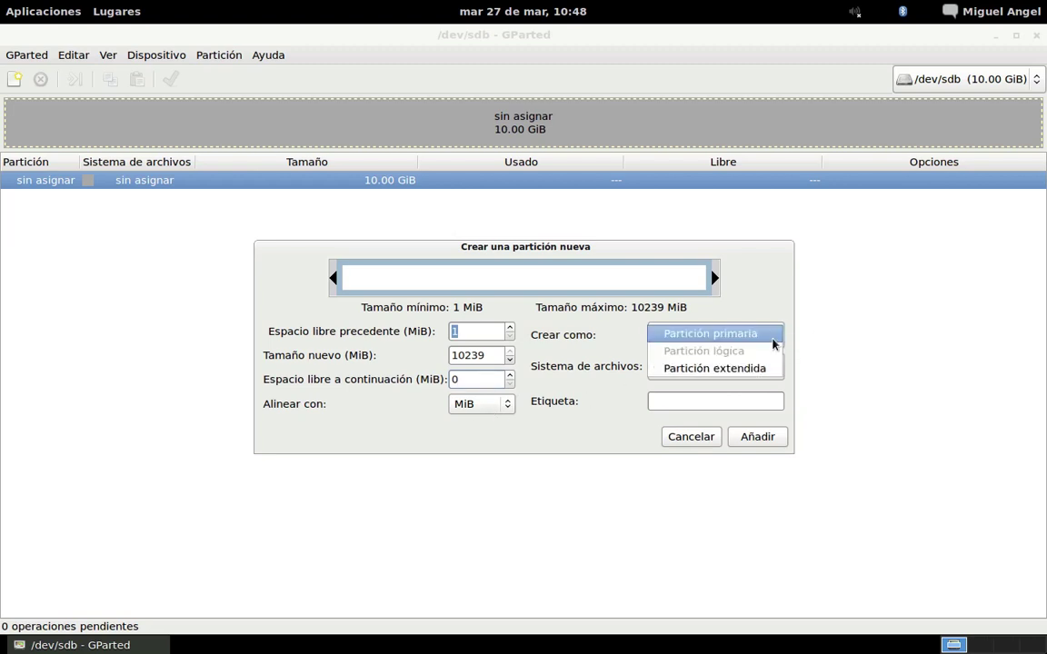
click(773, 342)
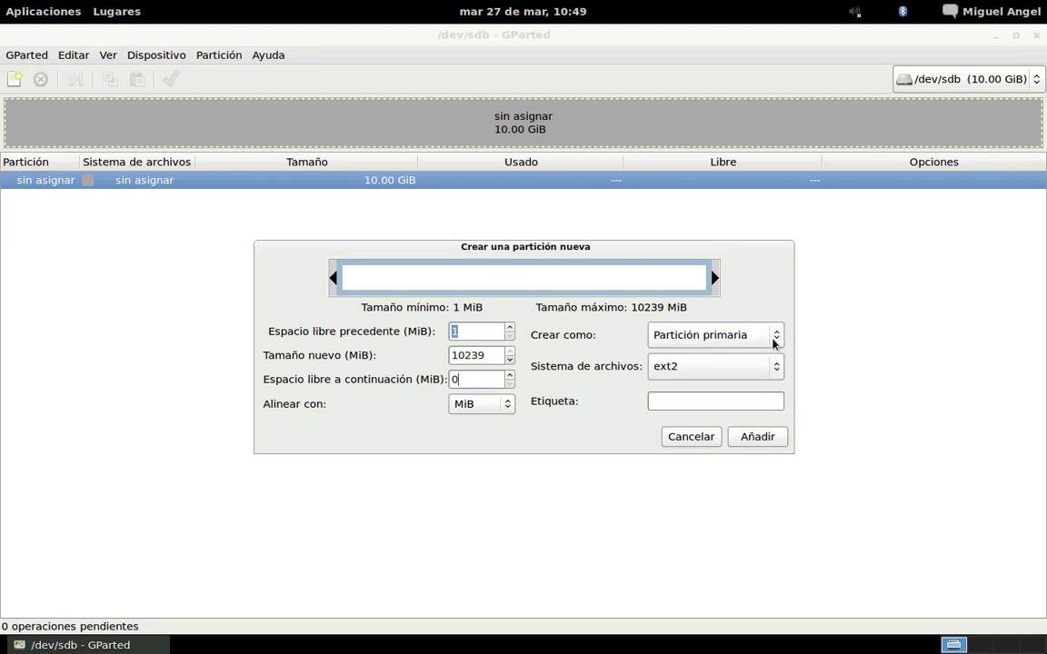
click(778, 367)
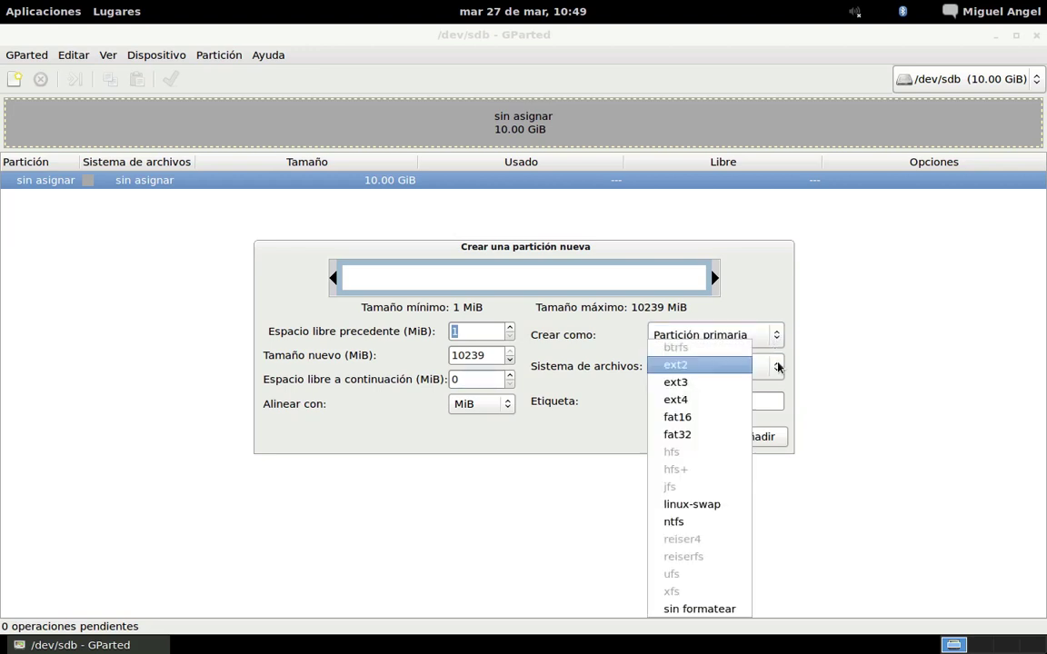
click(778, 367)
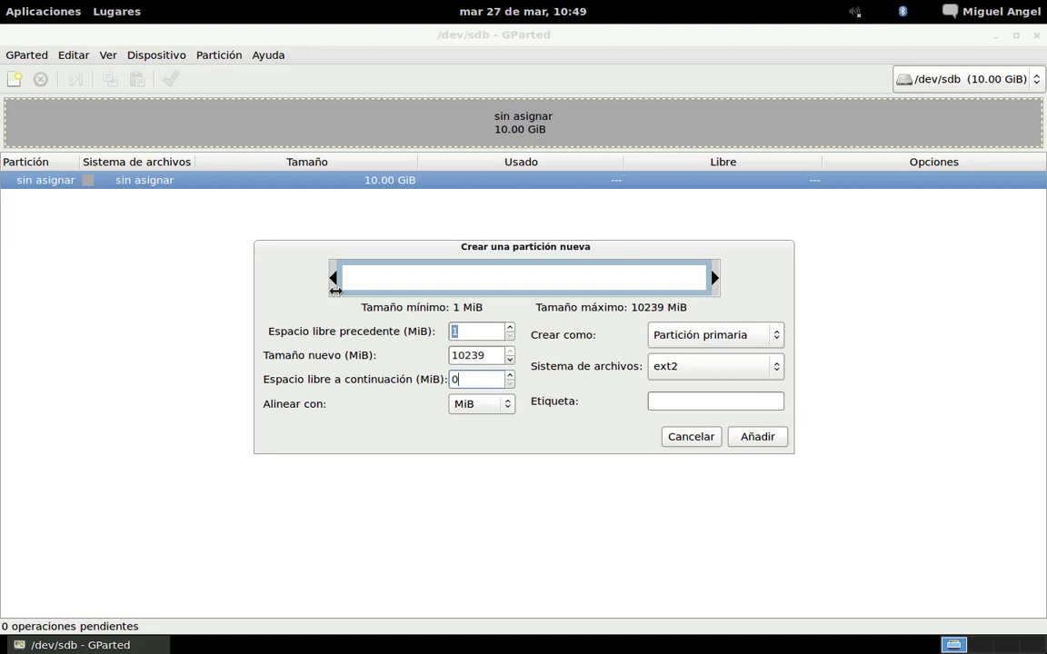
Step: Set the new partition's size to 5000 MiB, leaving the rest of the disk free after it
mouse_move(336, 290)
mouse_down()
mouse_move(403, 292)
mouse_move(330, 294)
mouse_up()
mouse_move(713, 288)
mouse_down()
mouse_move(639, 296)
mouse_move(723, 295)
mouse_up()
click(464, 330)
click(494, 355)
key(BackSpace)
key(BackSpace)
key(BackSpace)
key(BackSpace)
key(BackSpace)
text(5)
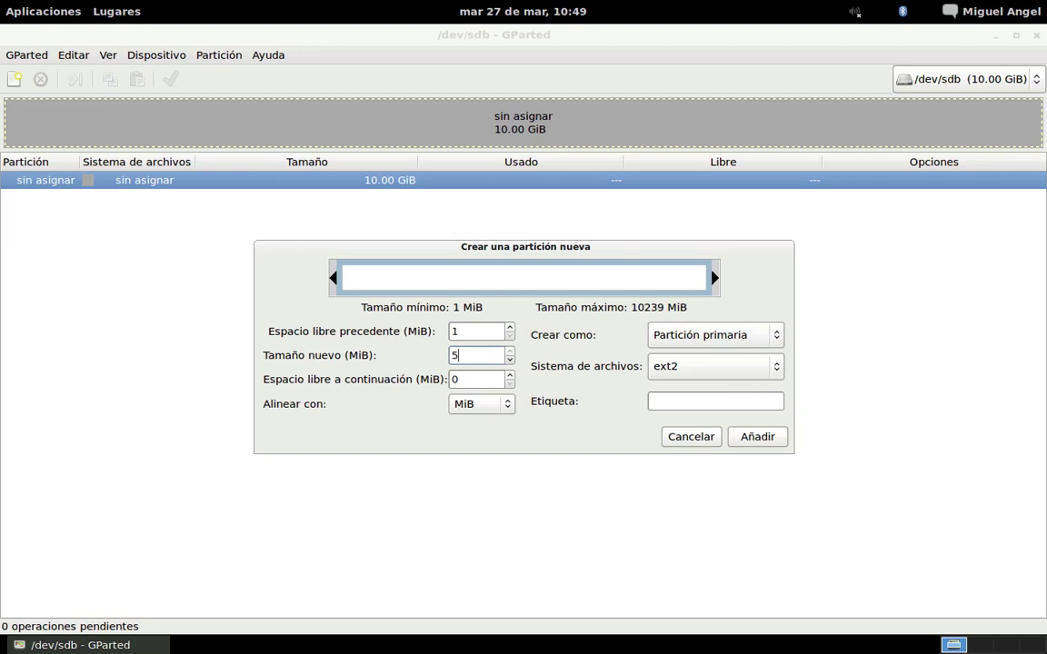
text(000)
click(485, 380)
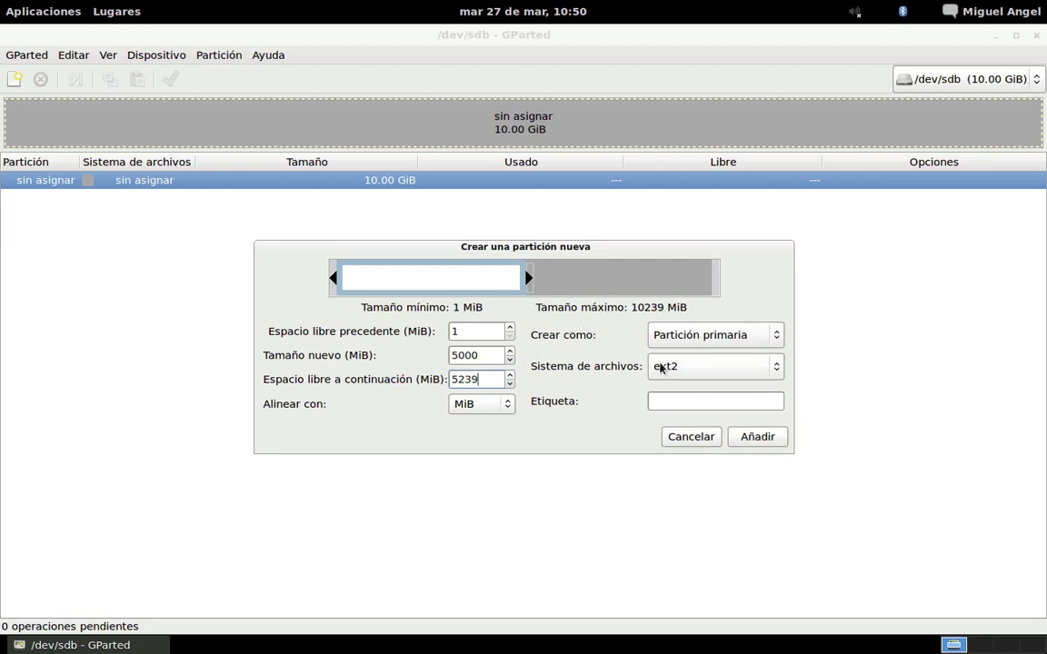
Step: Make the new partition primary with the ext4 file system and the label Datos, and add it to the pending operations
click(777, 338)
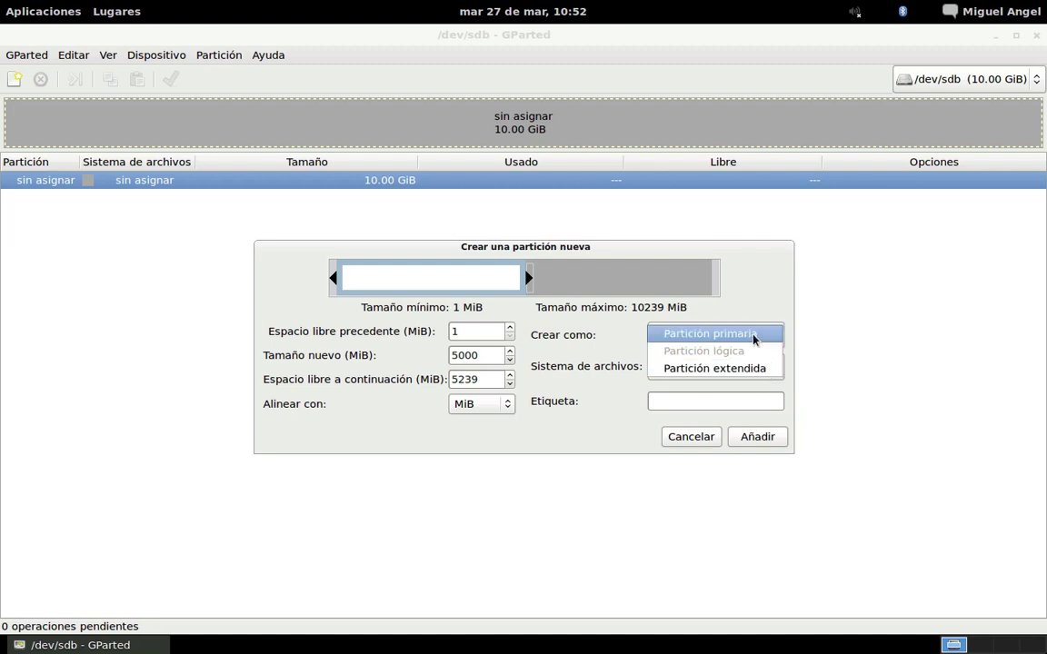
click(753, 340)
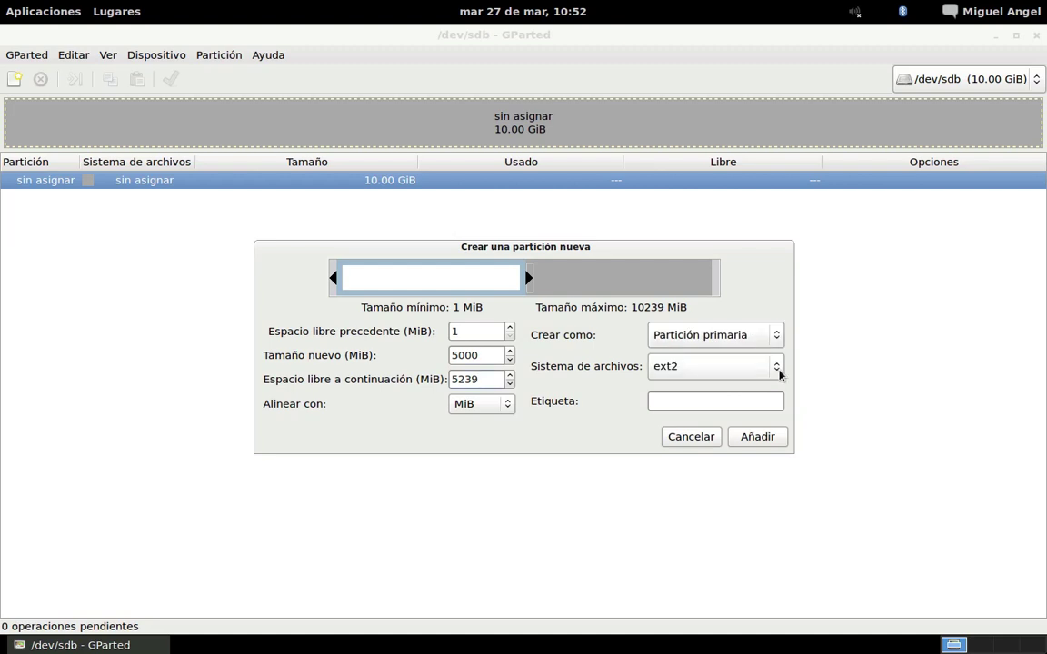
click(777, 368)
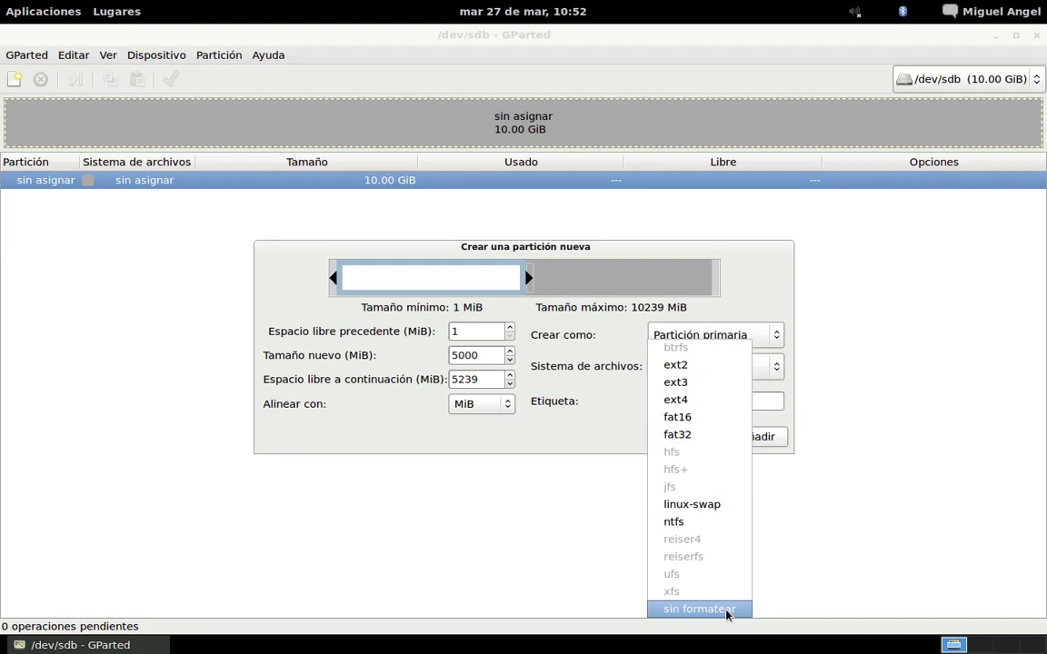
click(719, 402)
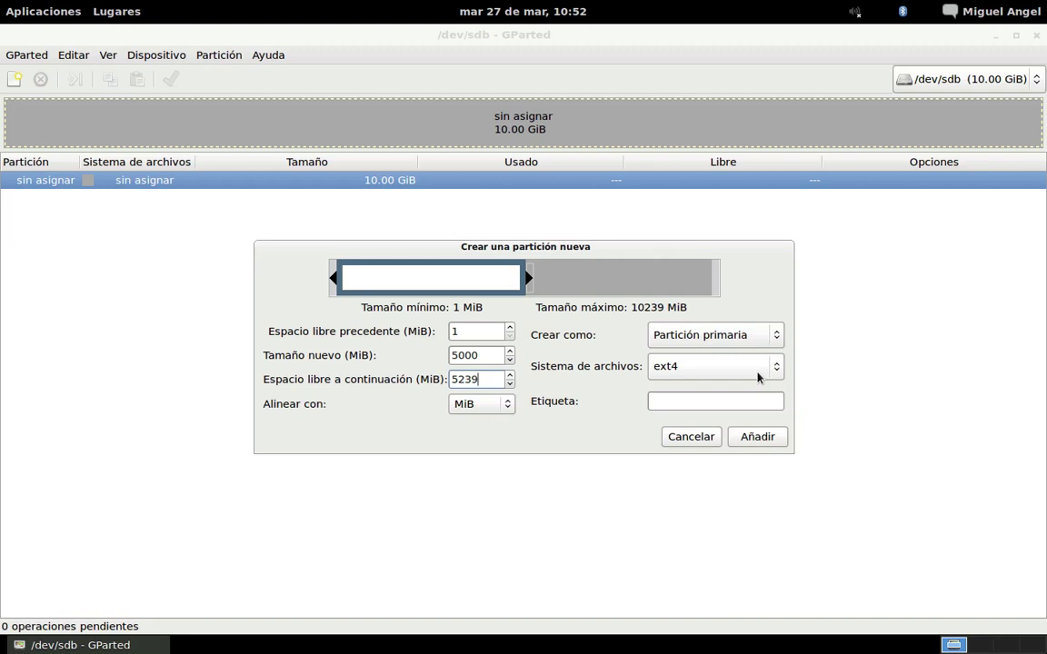
click(739, 402)
text(F)
key(BackSpace)
text(Datos)
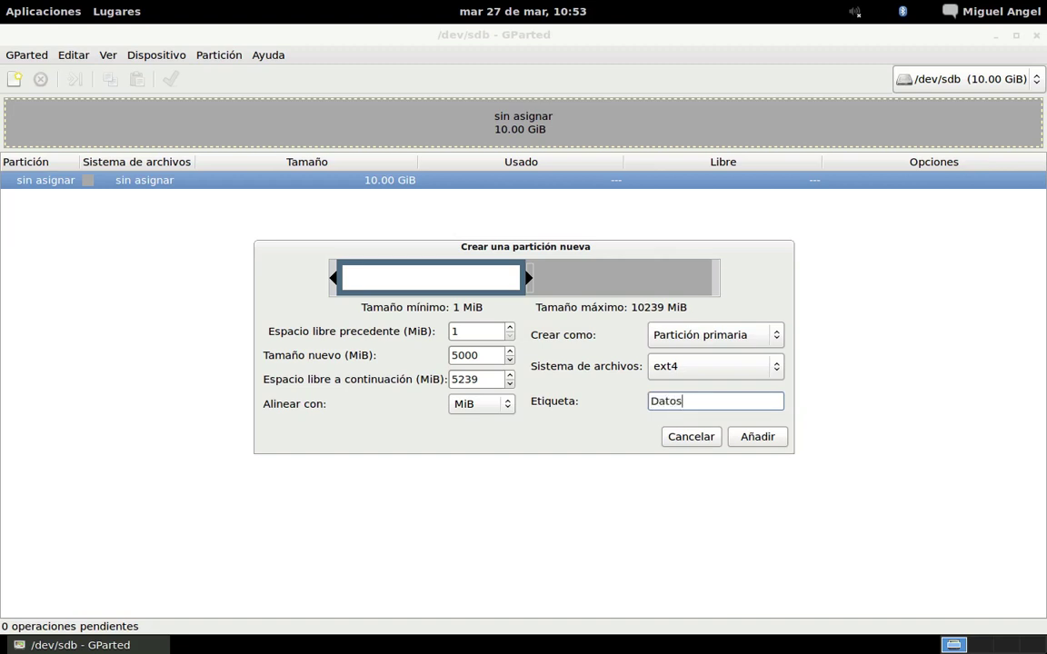
click(773, 439)
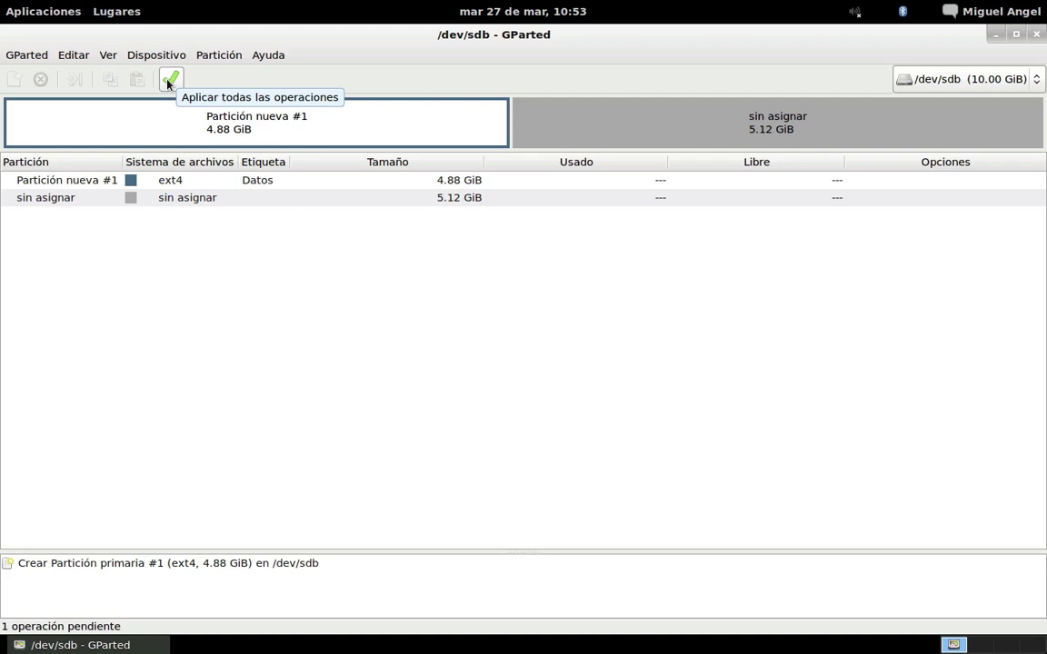
Step: Add an extended partition labelled "Datos 2" that fills the remaining unallocated space of /dev/sdb, and select it
click(178, 202)
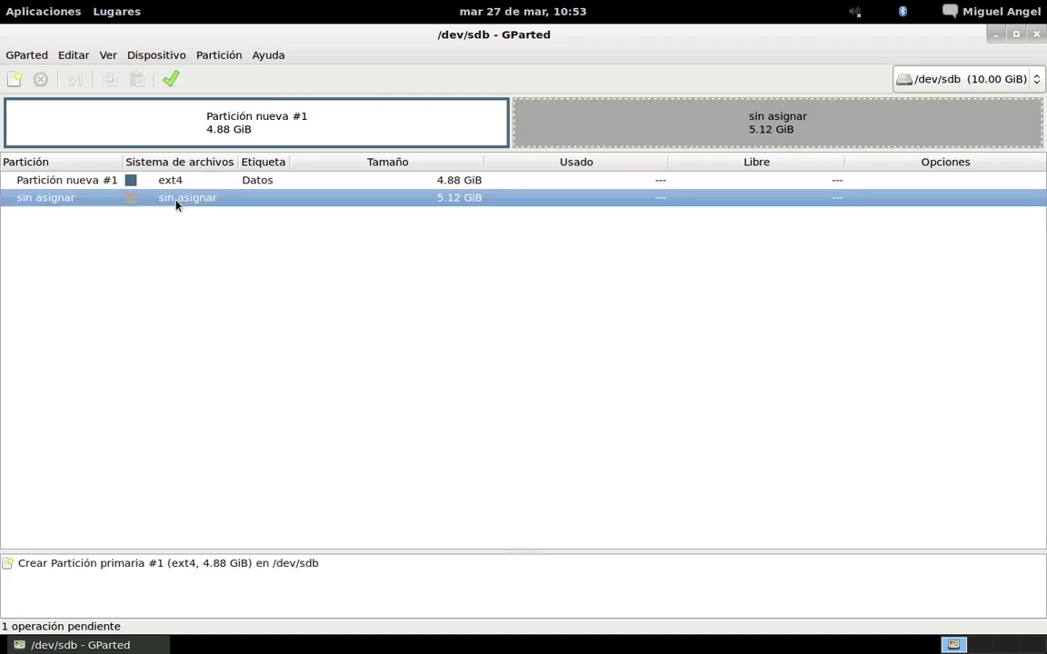
click(14, 80)
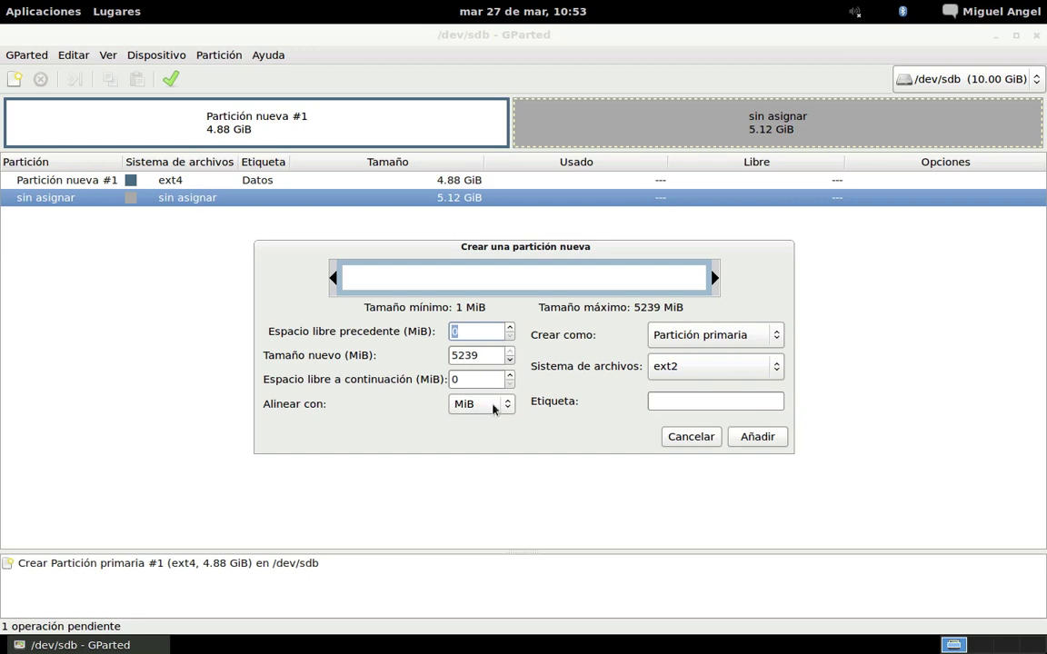
click(777, 336)
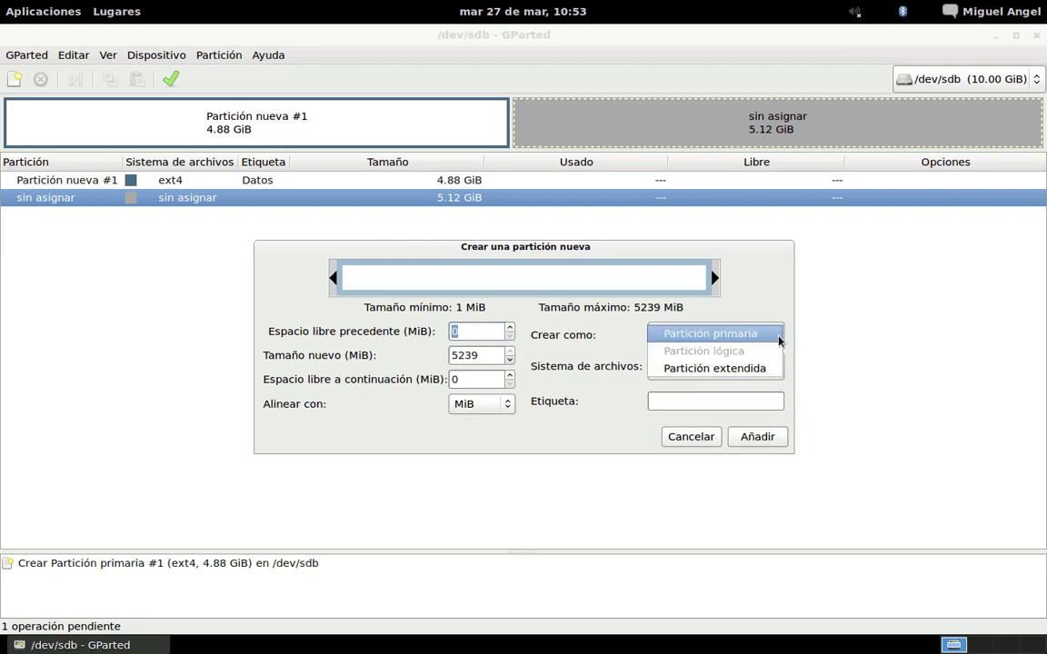
click(772, 368)
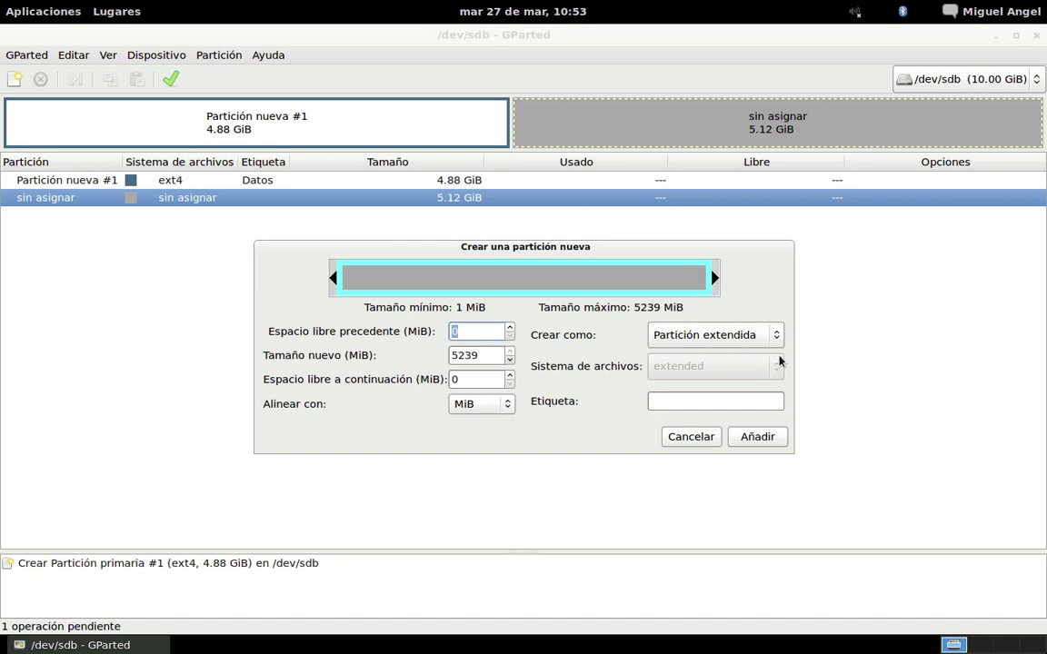
click(694, 406)
text(D)
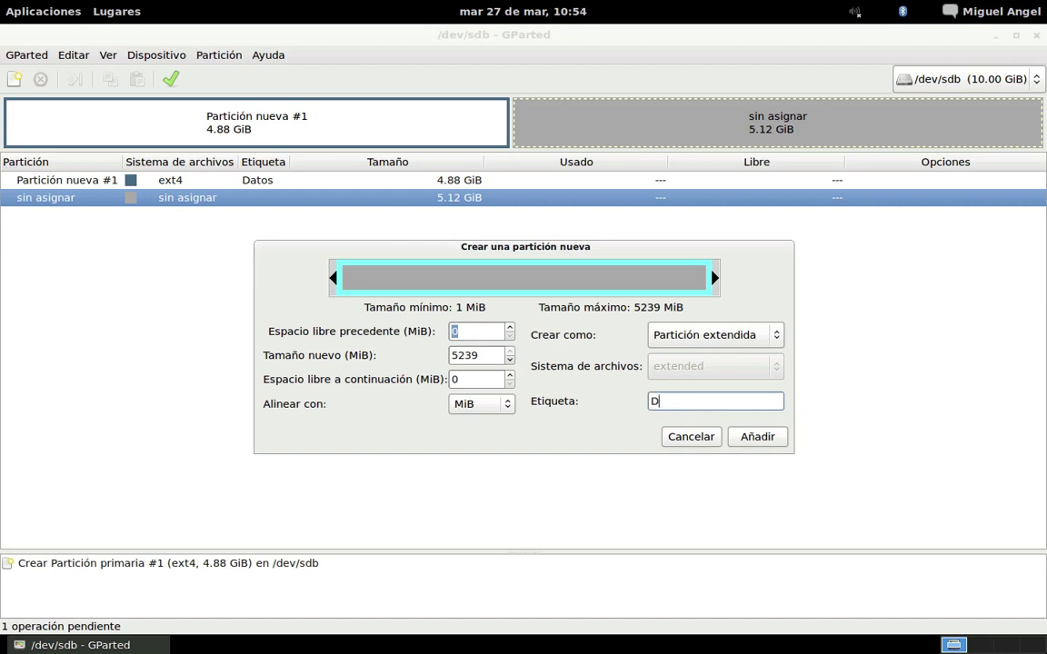
text(atos 2)
click(757, 437)
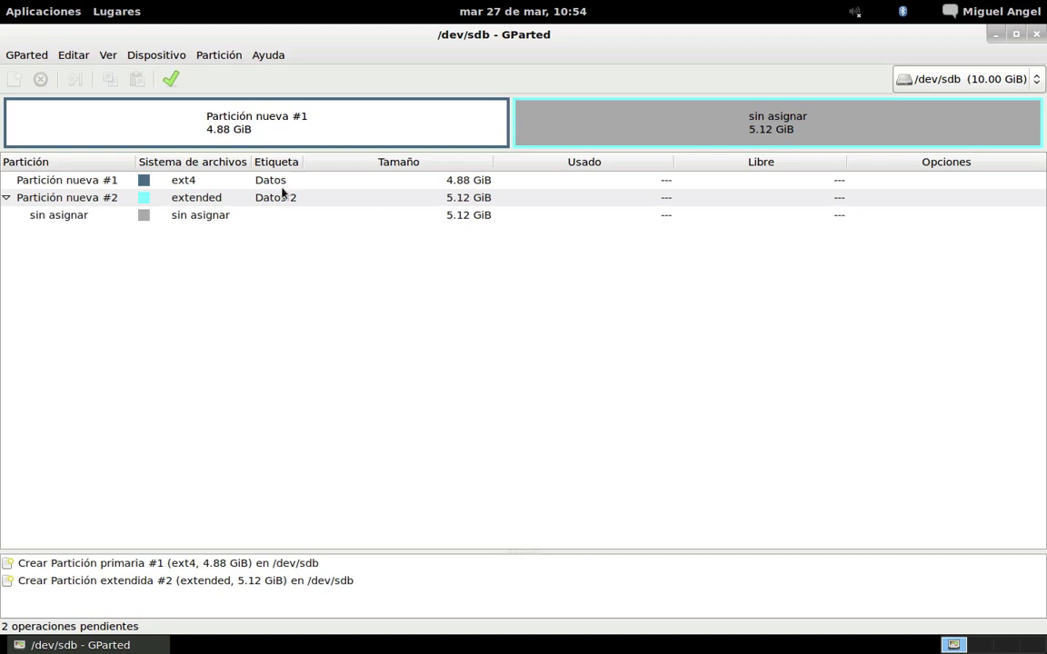
click(239, 206)
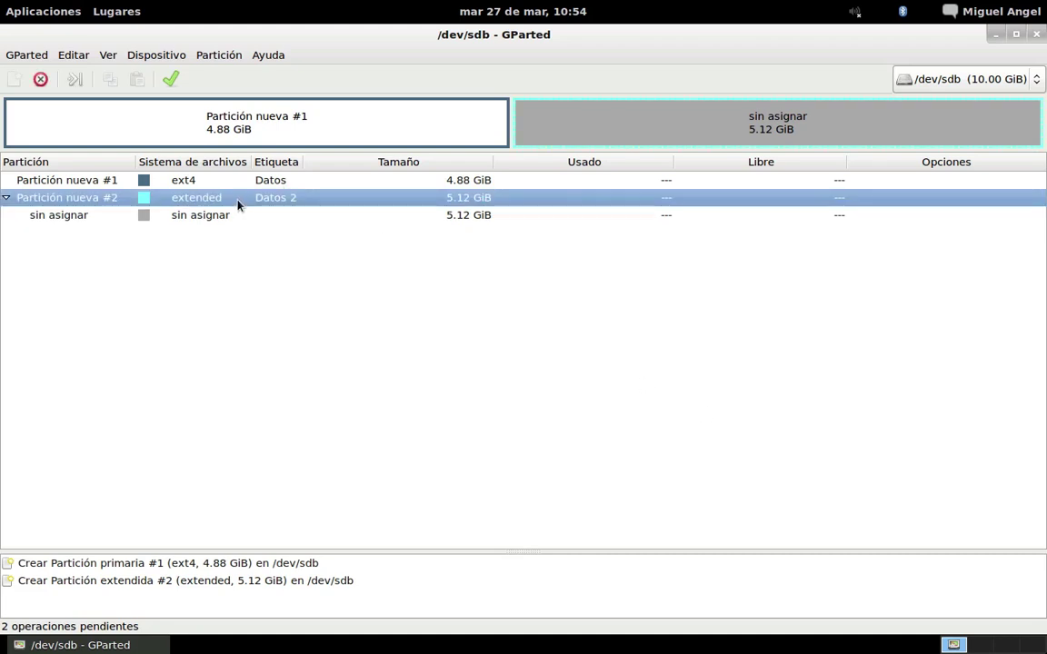
click(7, 199)
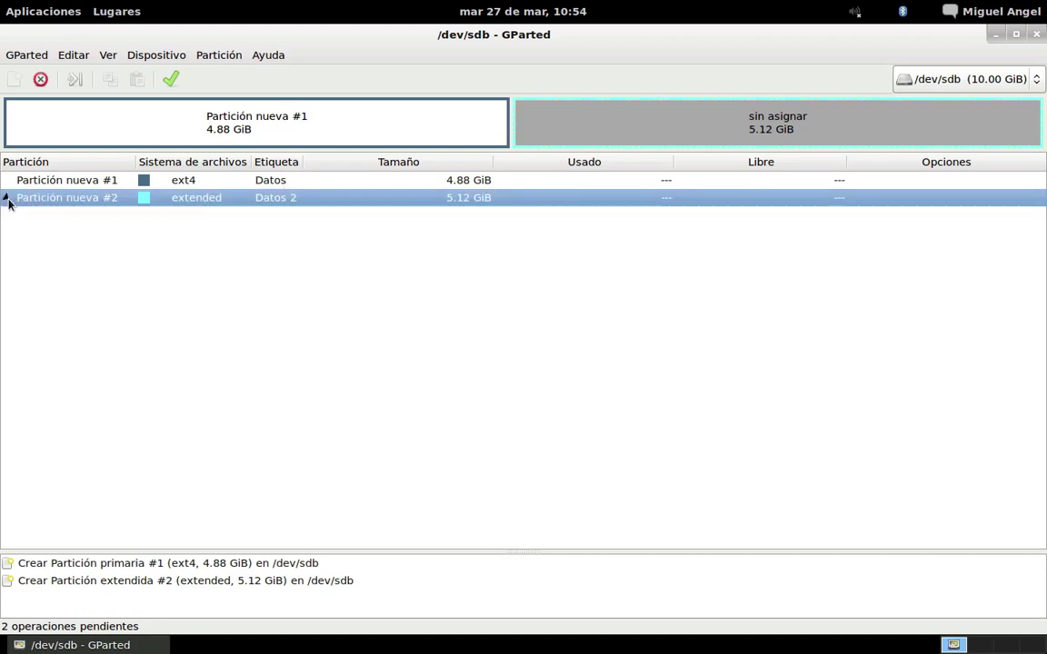
click(7, 199)
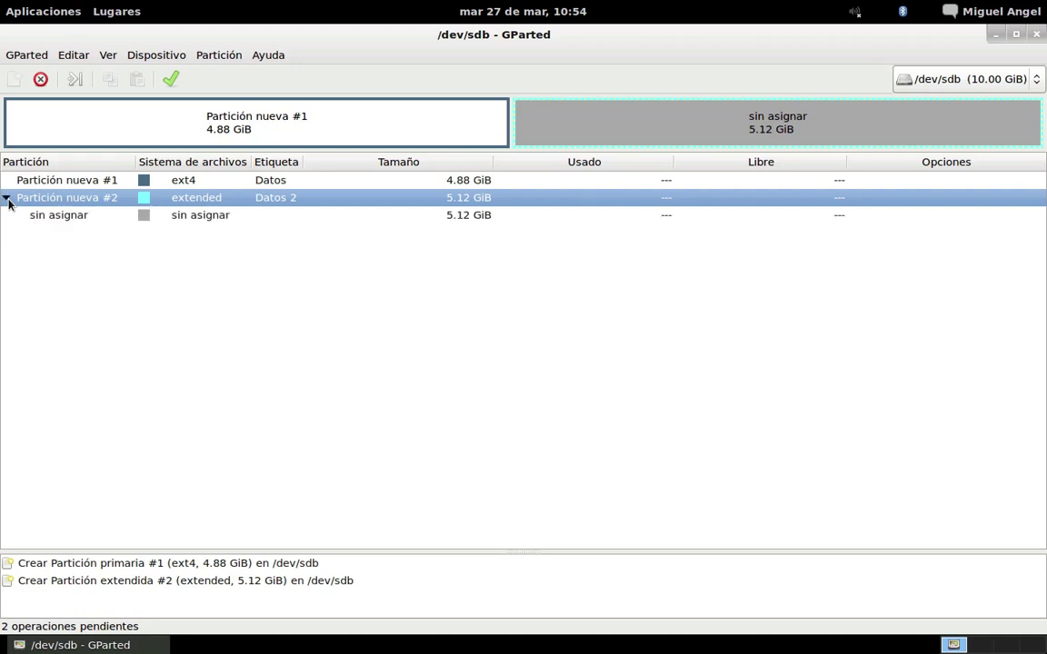
click(241, 220)
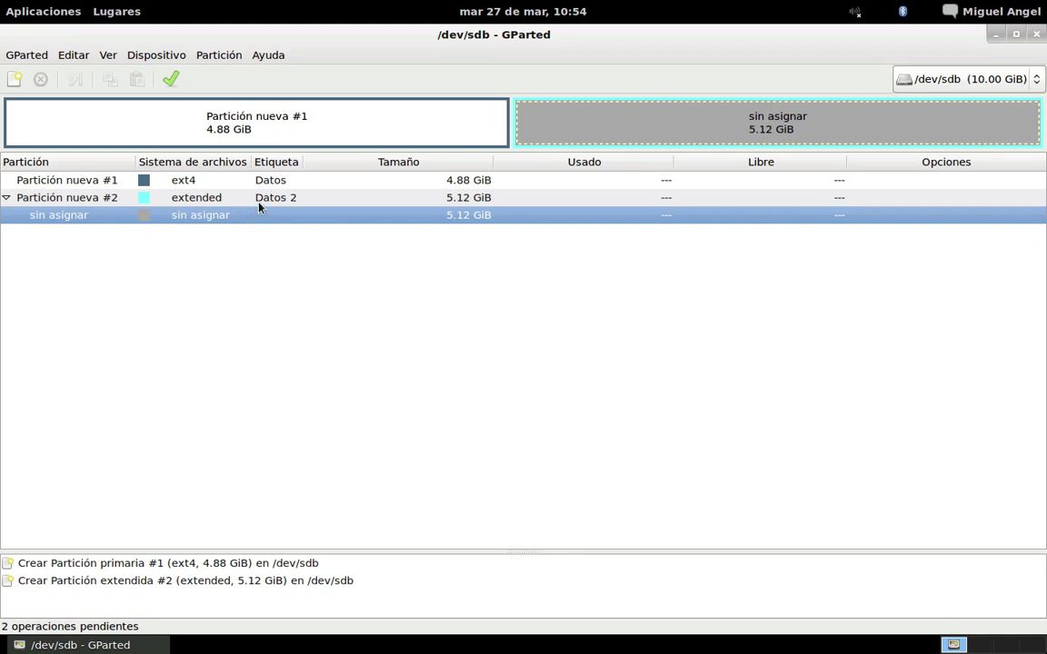
click(264, 200)
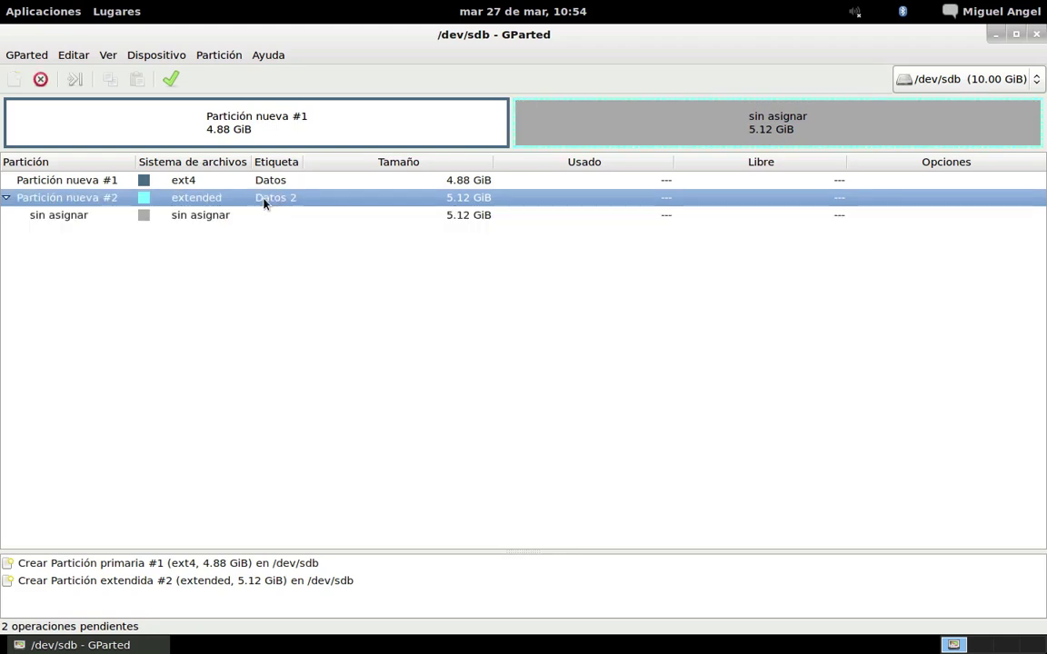
Step: Add a logical ext4 partition labelled "Datos 2" that fills the unallocated space inside the extended partition
click(241, 218)
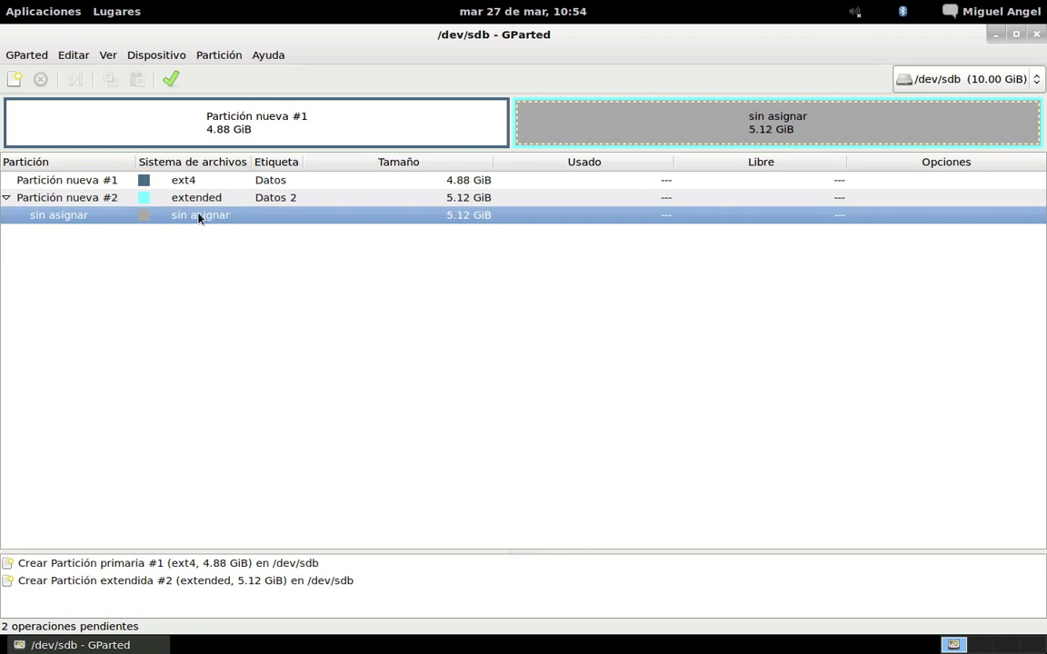
click(15, 79)
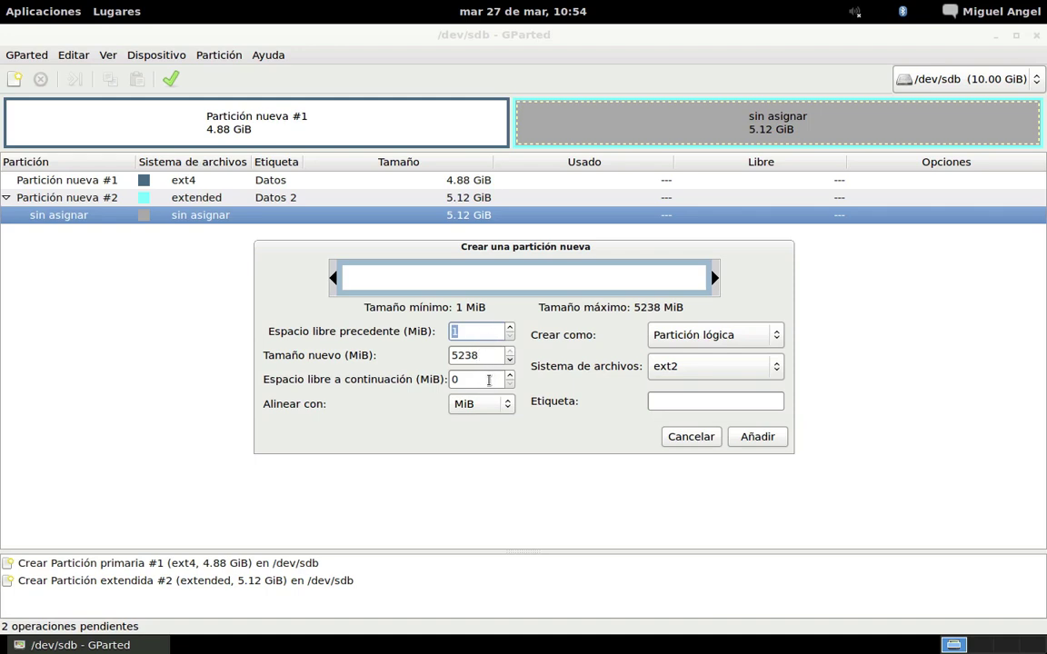
click(778, 335)
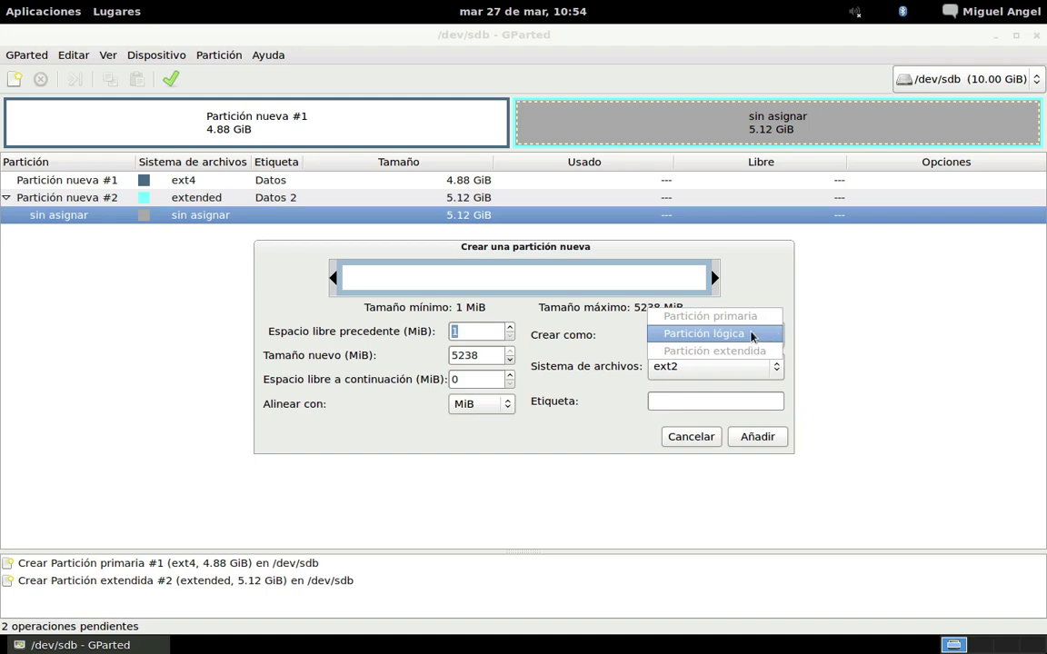
click(779, 334)
click(777, 368)
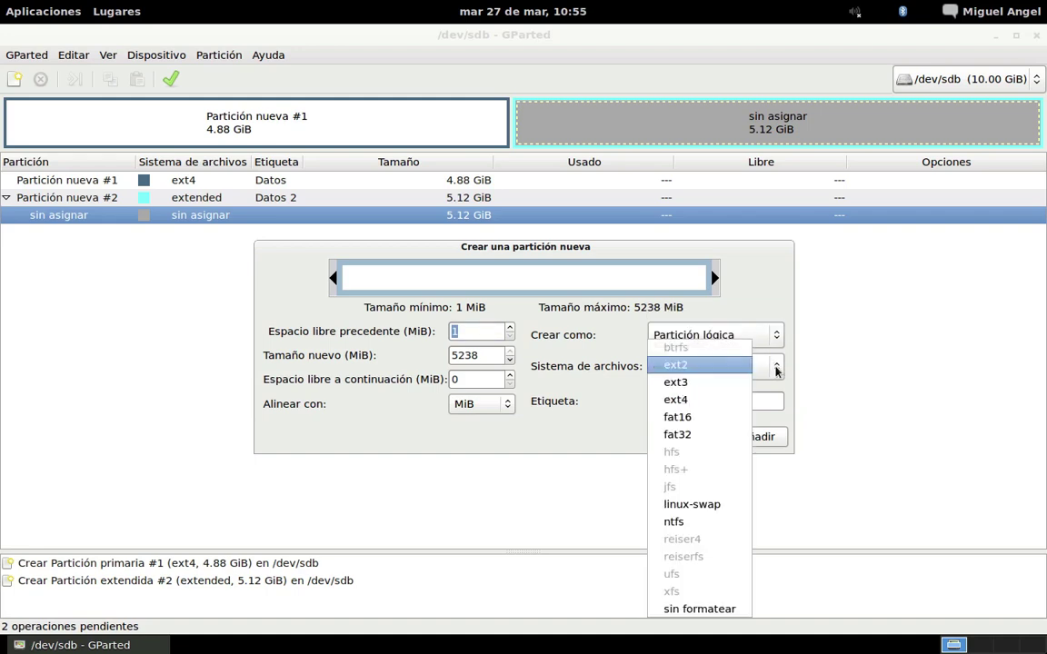
click(737, 404)
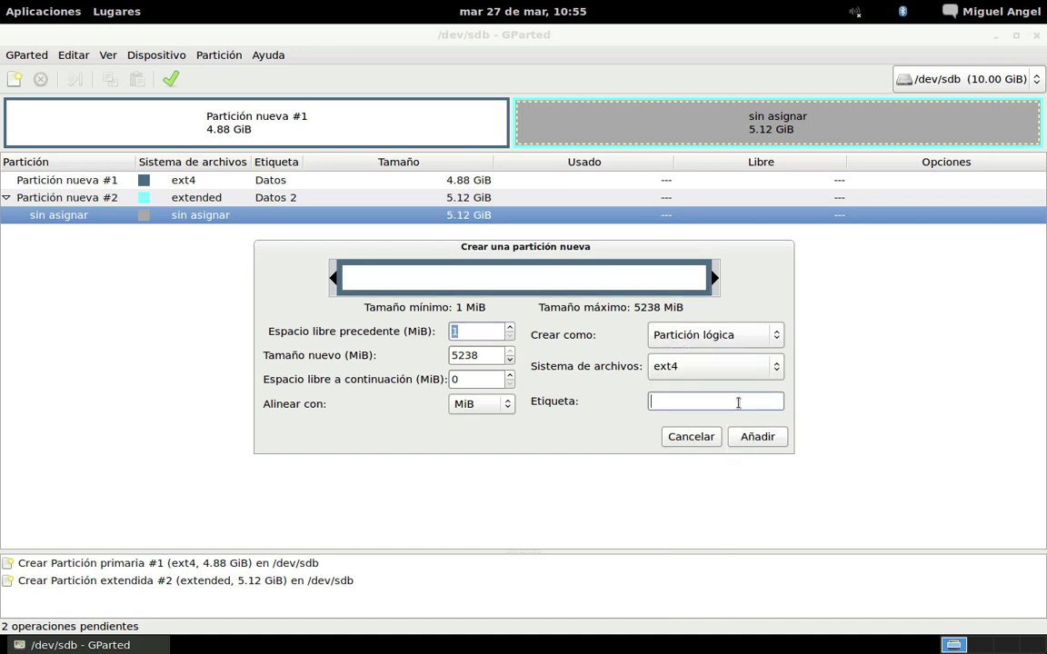
text(Datos)
text(2)
click(758, 437)
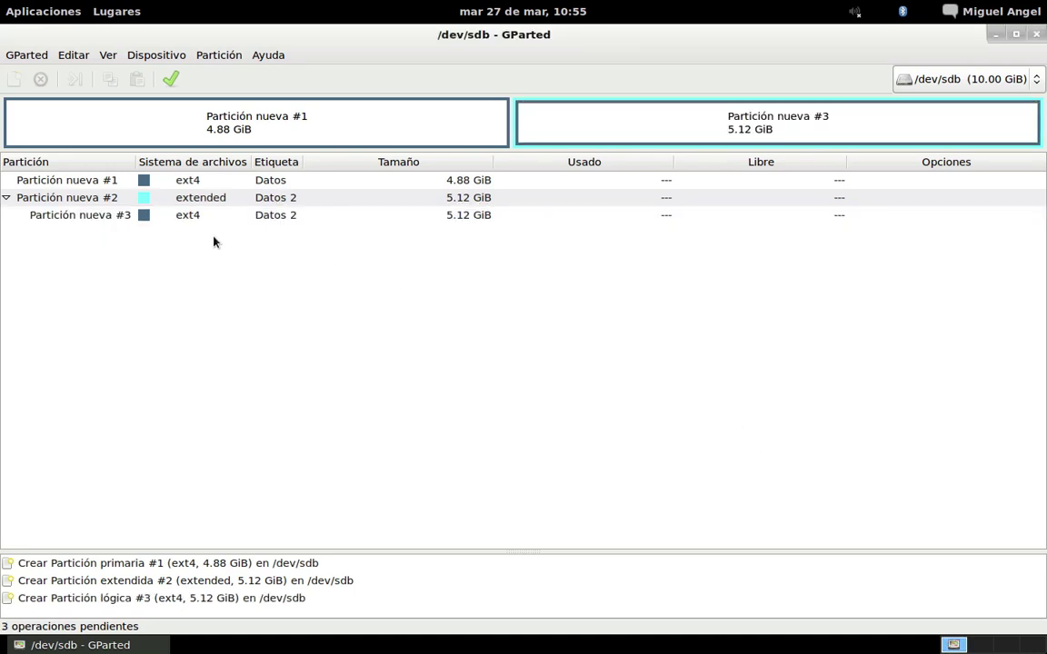
Step: Delete the pending logical ext4 partition inside the extended partition
click(178, 218)
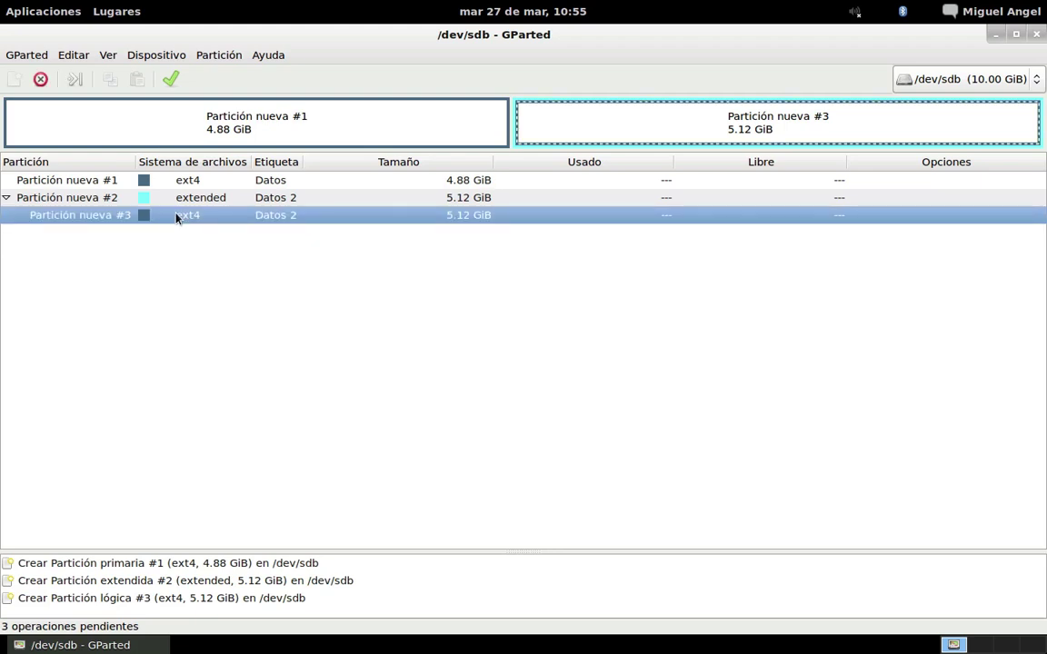
click(244, 185)
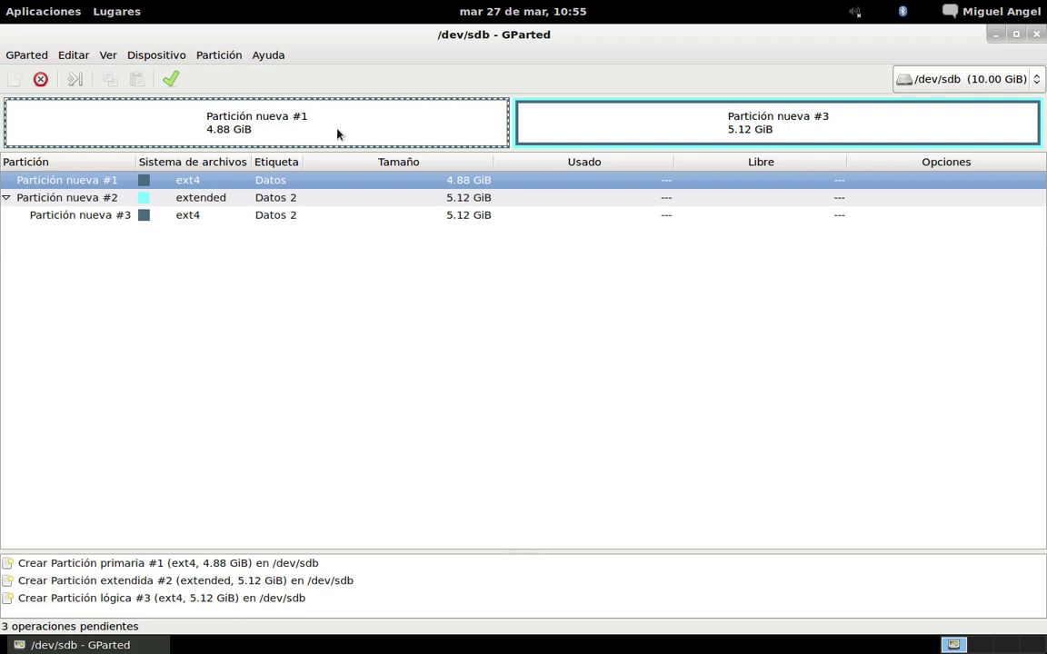
click(622, 134)
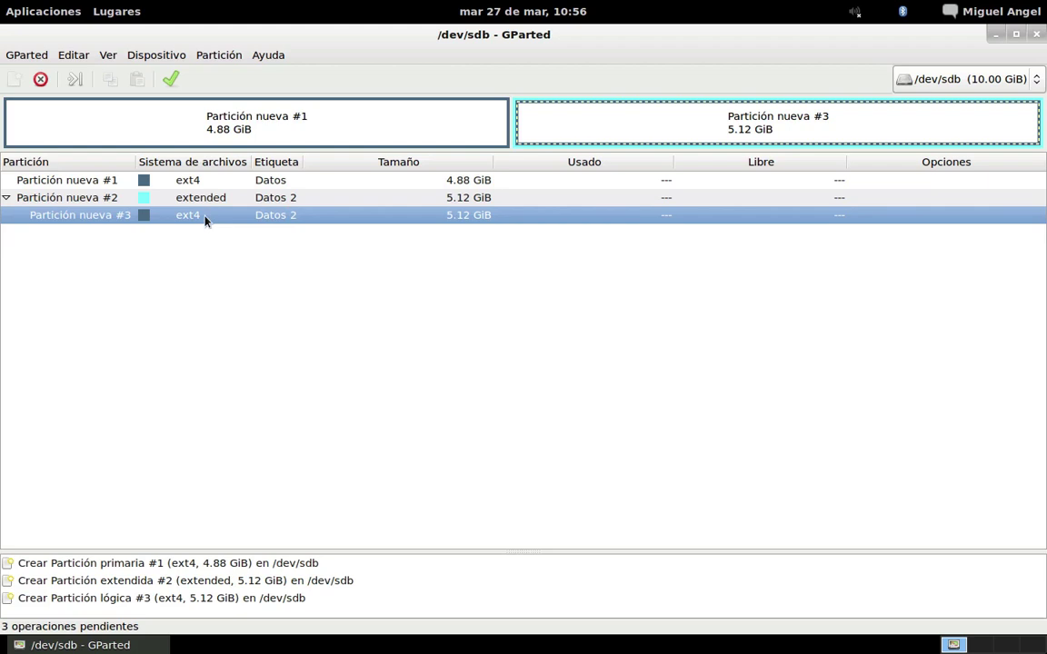
click(221, 57)
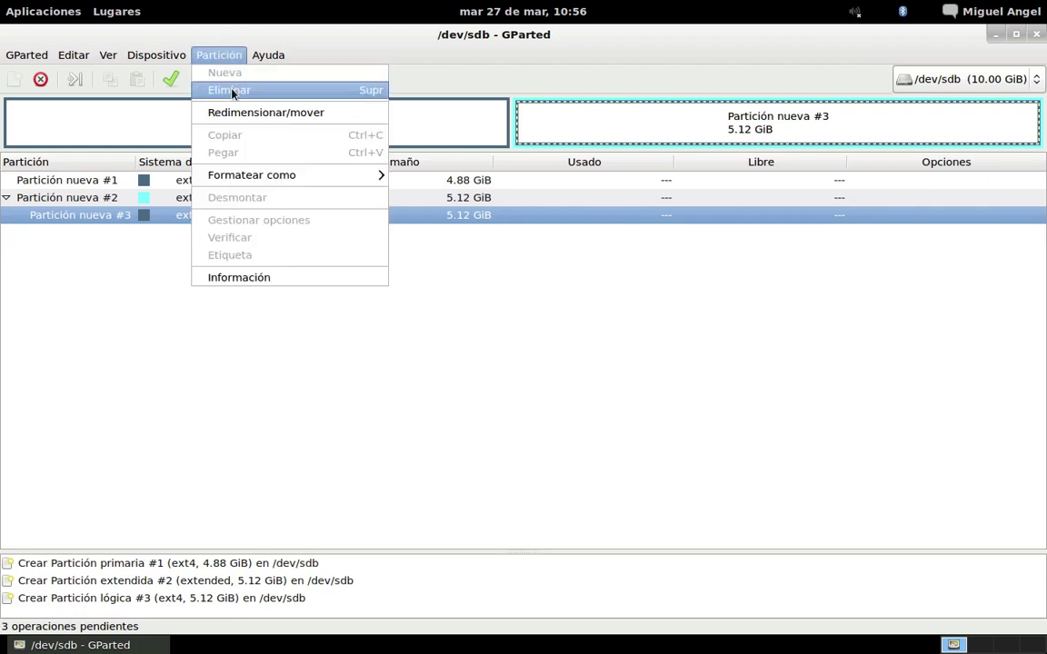
click(232, 92)
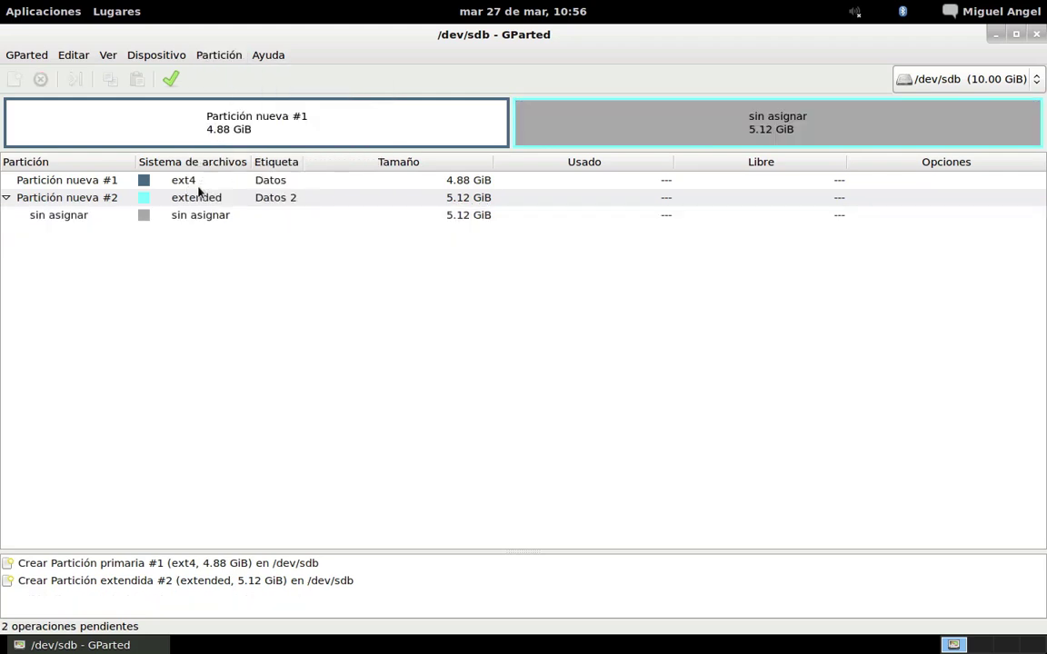
Step: Start a new logical partition in the extended partition's unallocated space and set its size to 2000 MiB
click(199, 218)
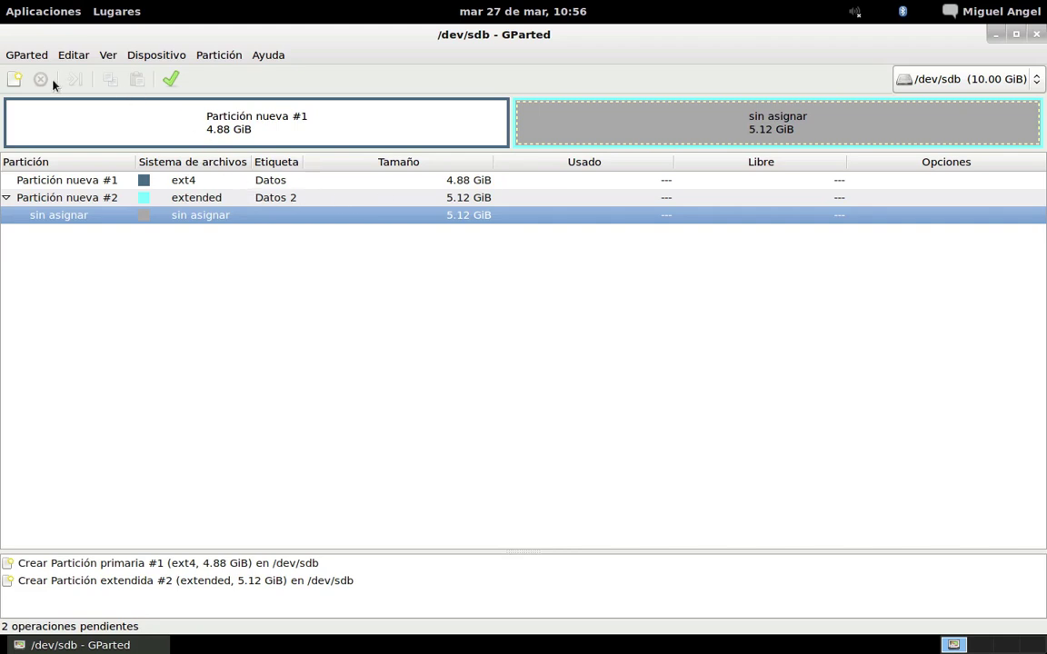
click(7, 81)
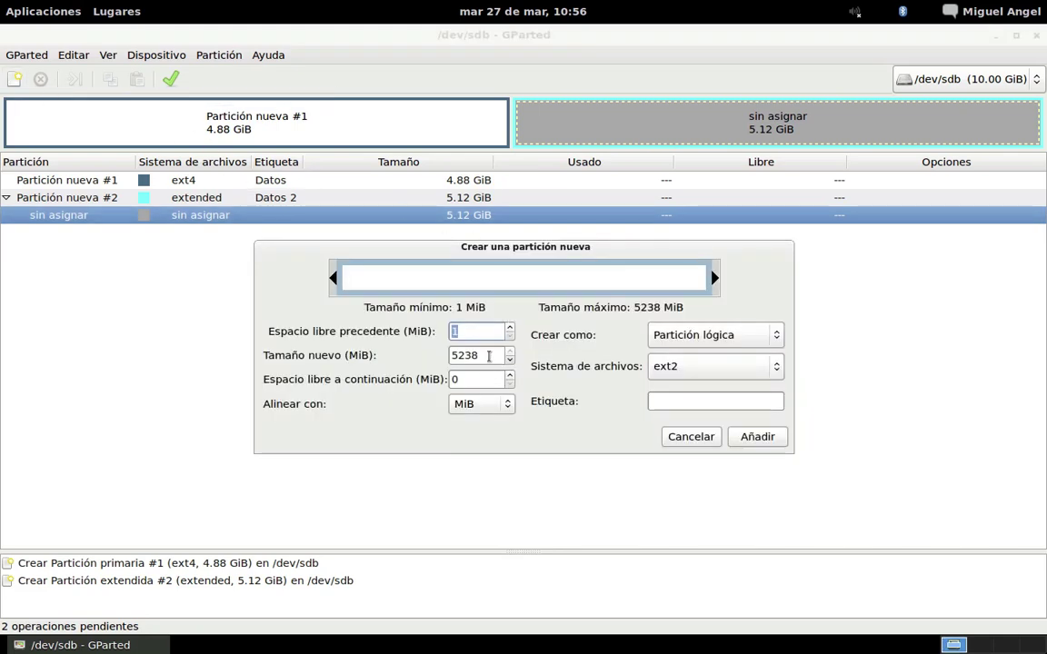
key(BackSpace)
key(BackSpace)
key(BackSpace)
key(BackSpace)
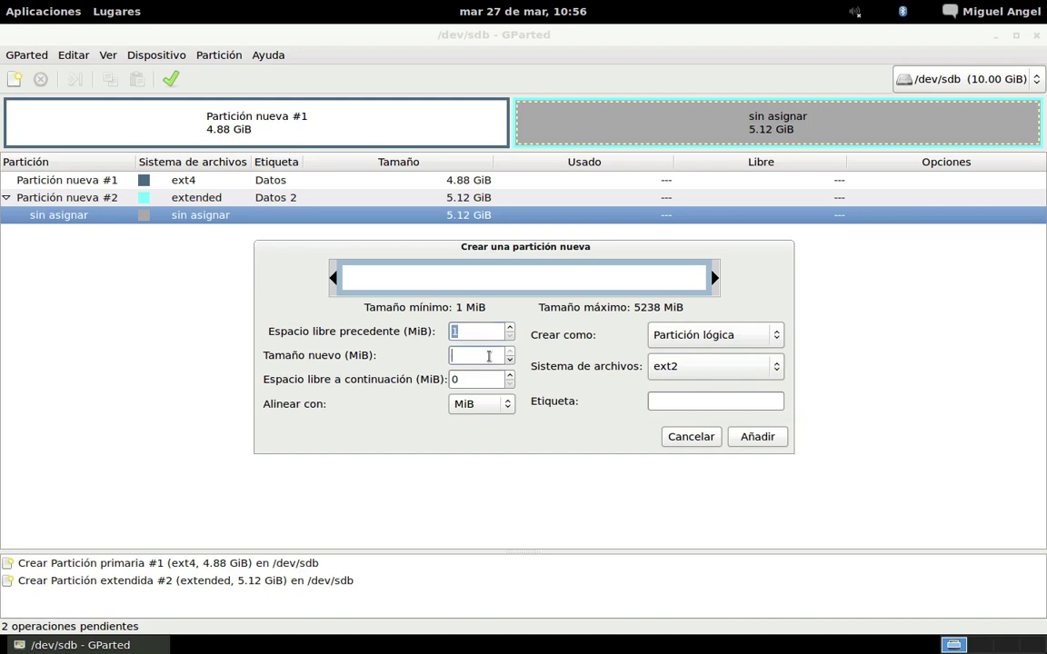
text(2000)
key(Tab)
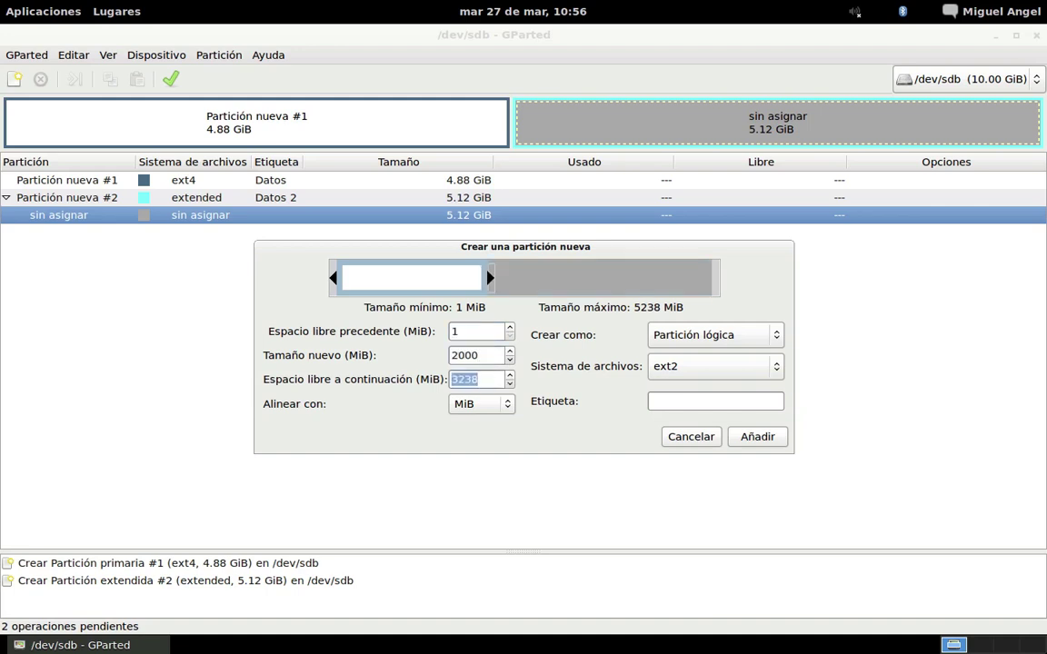
Step: Give the new logical partition the fat32 file system and the label L1-Fat32, and add it to the pending operations
click(771, 368)
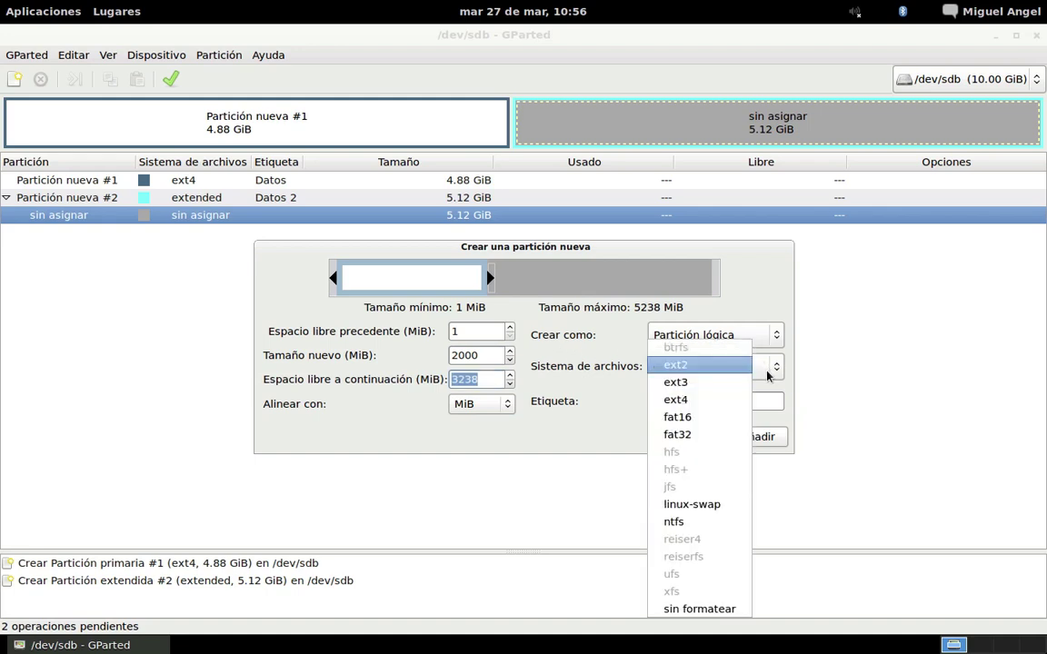
click(717, 436)
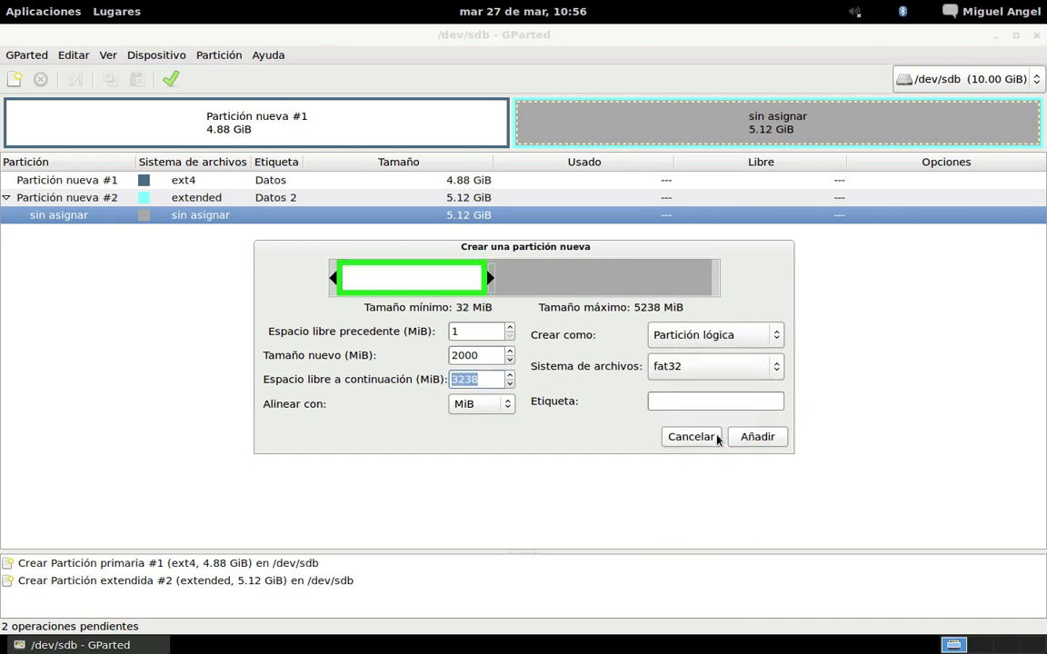
click(668, 407)
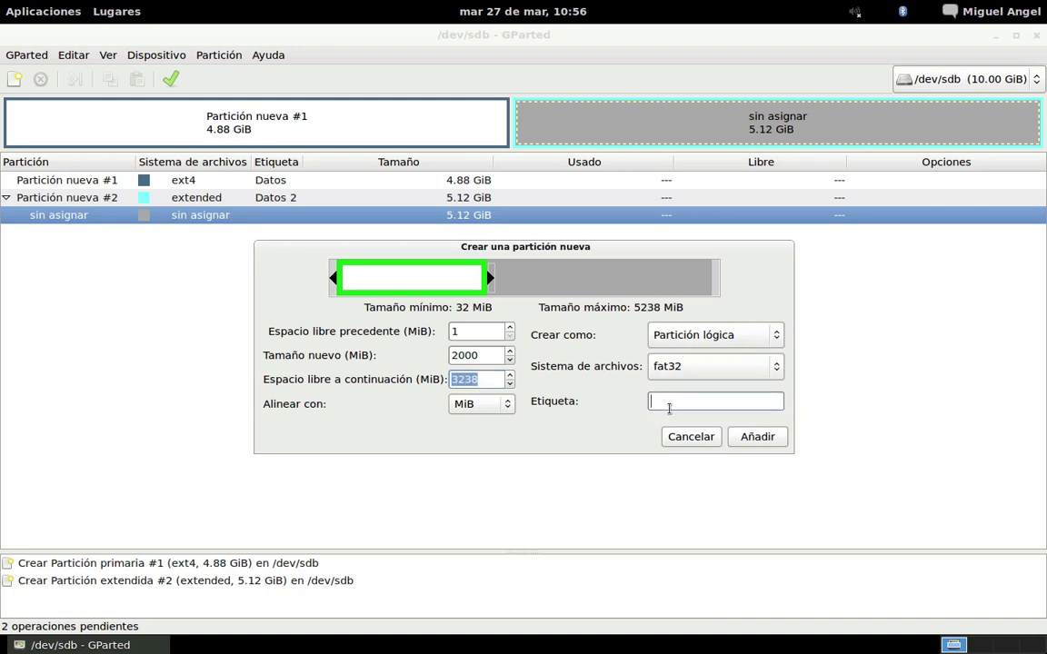
text(L1-Fat32)
click(750, 438)
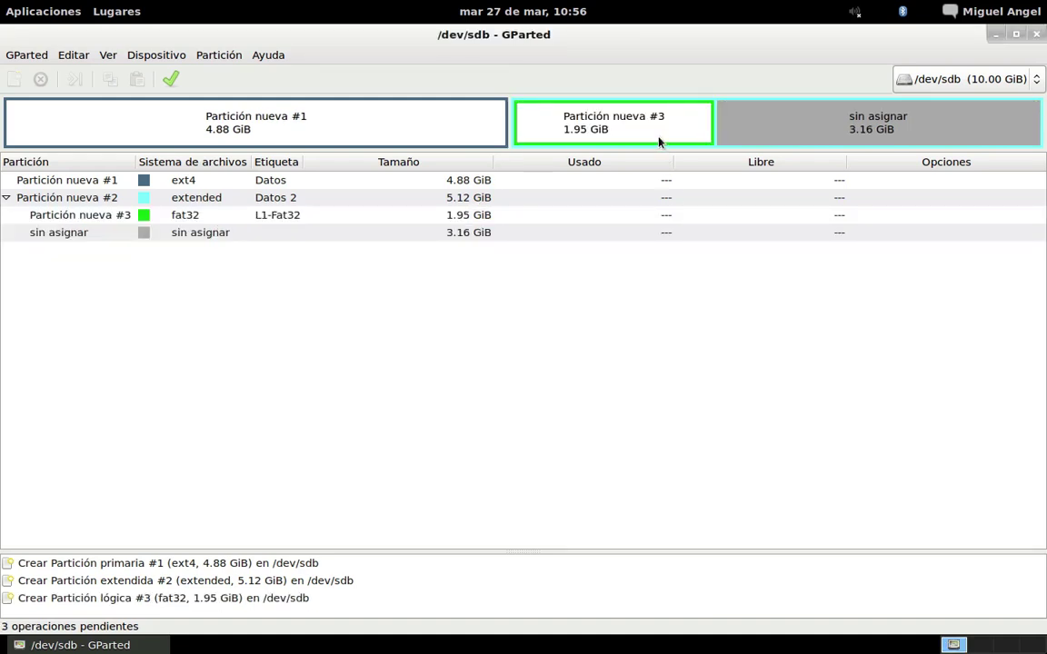
Step: Add a logical ntfs partition labelled L2-Ntfs that fills the remaining unallocated space of the extended partition
click(228, 238)
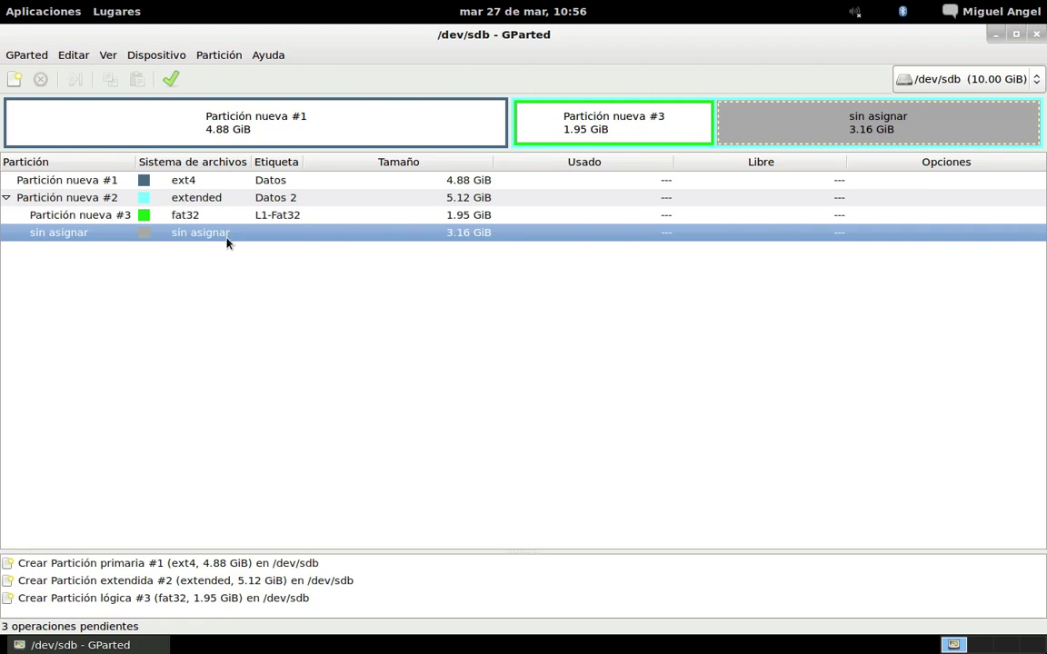
click(15, 80)
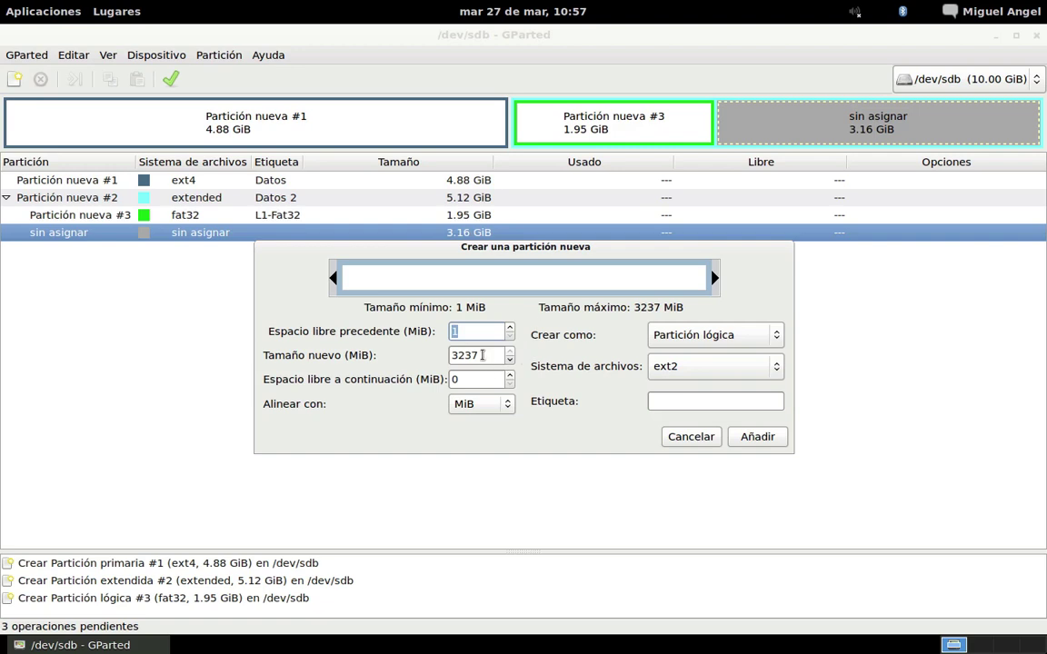
click(715, 376)
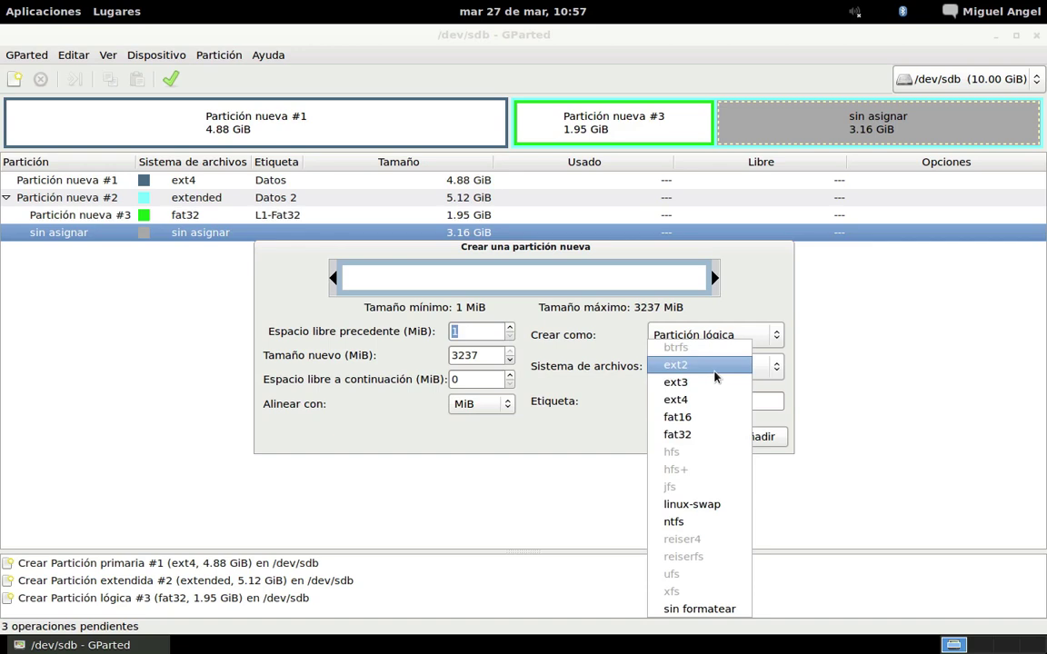
click(724, 528)
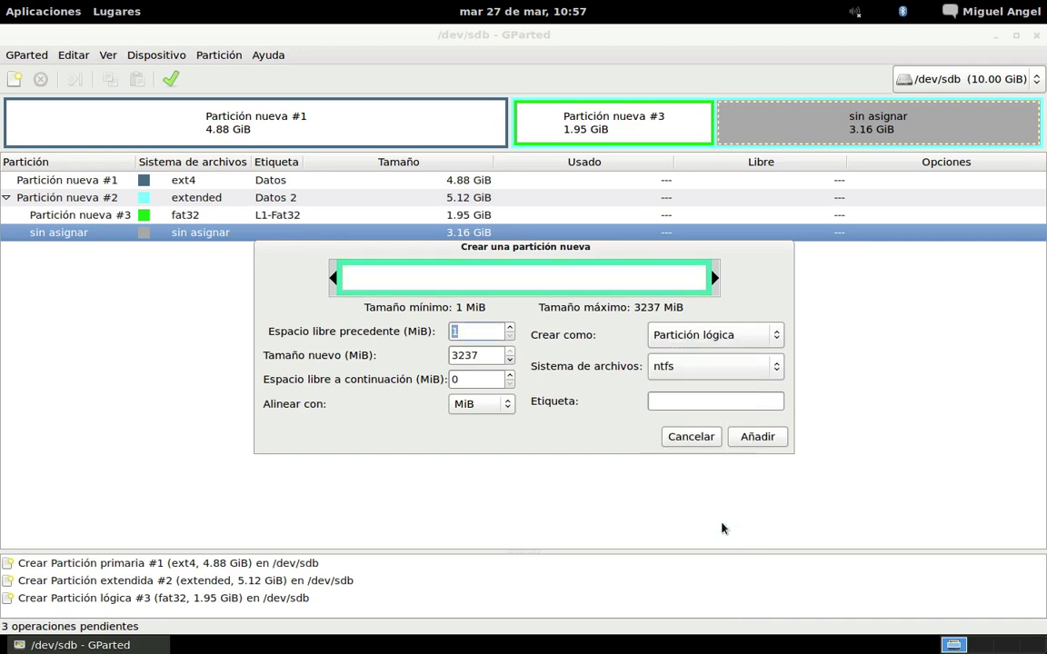
click(717, 400)
text(L2-Ntfs)
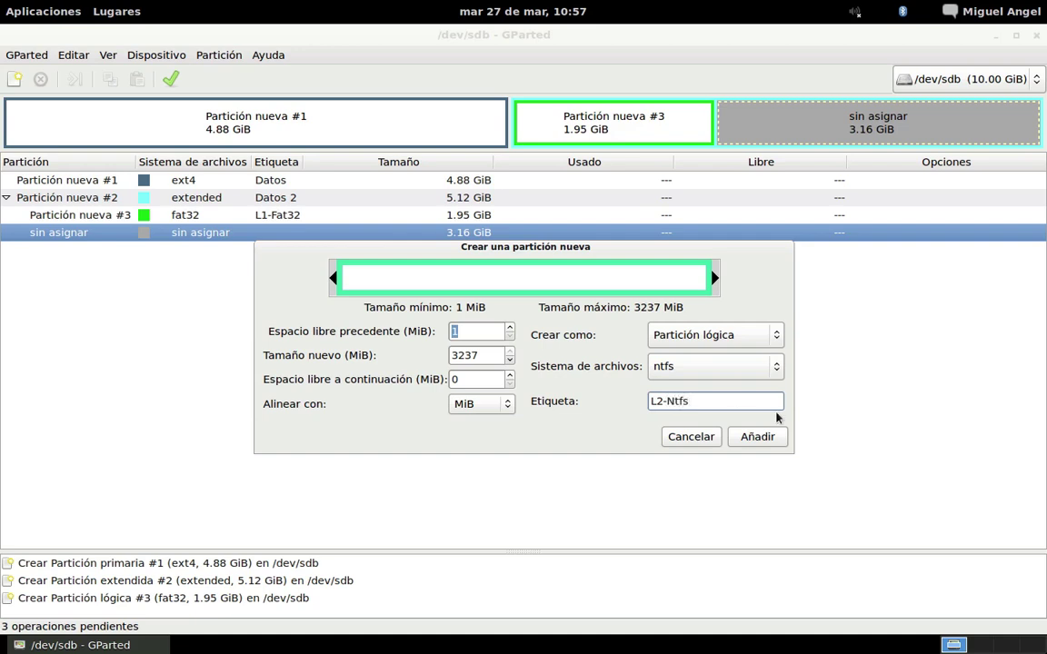
click(763, 436)
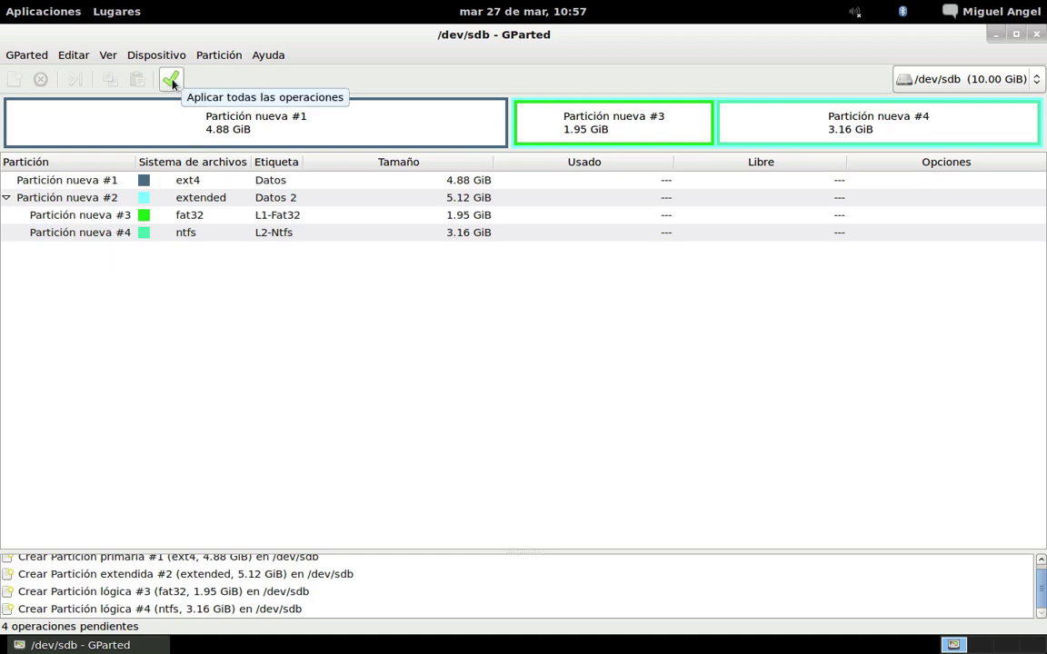
click(31, 55)
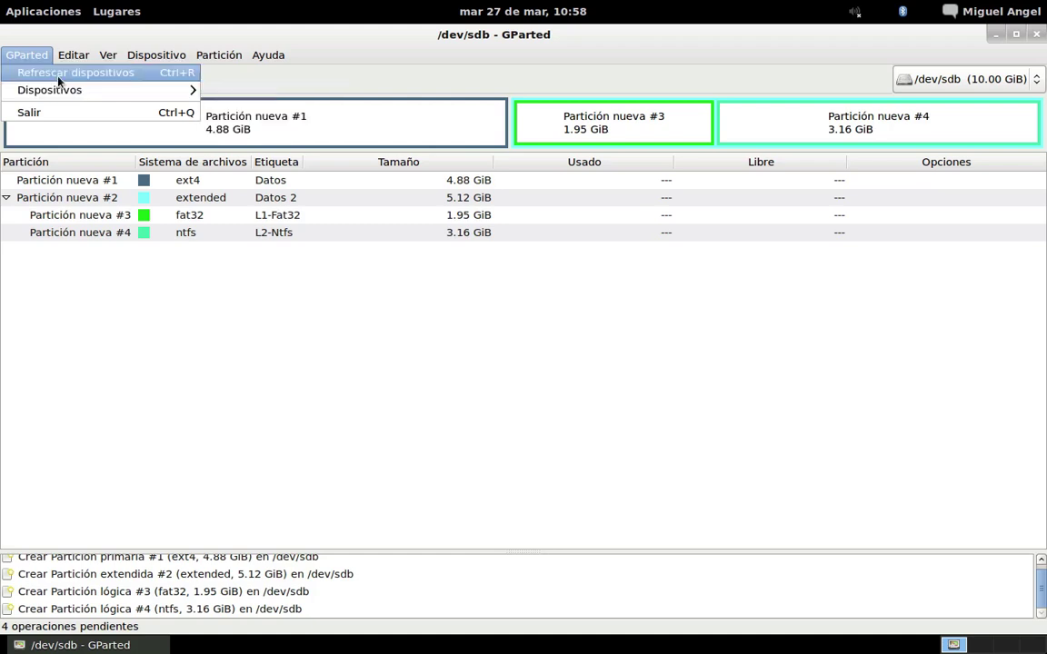
mouse_move(56, 94)
mouse_move(84, 62)
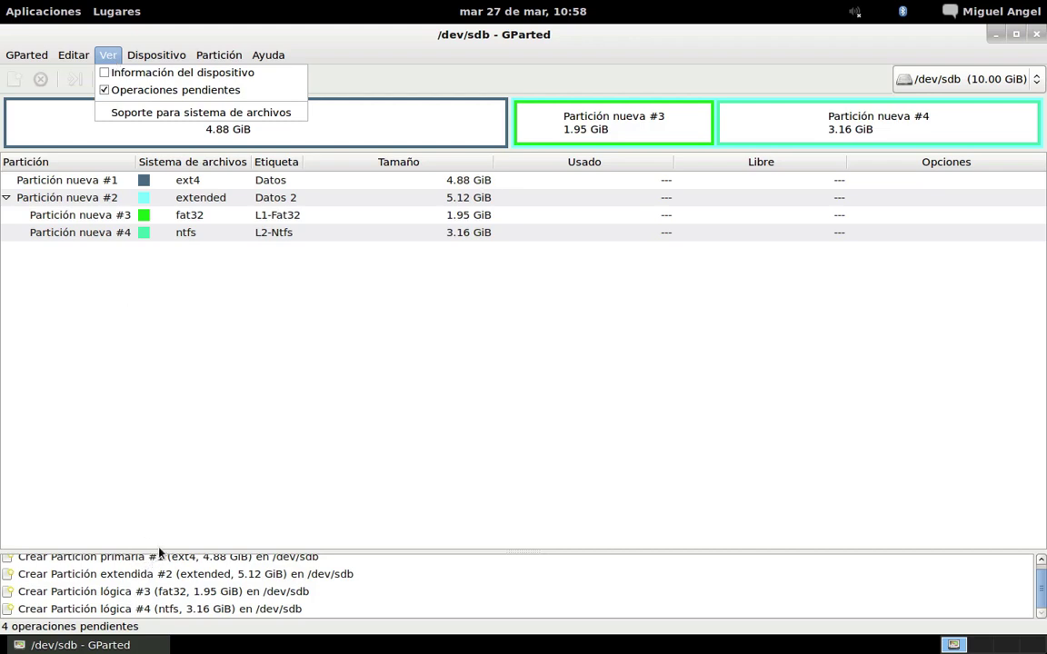
click(178, 496)
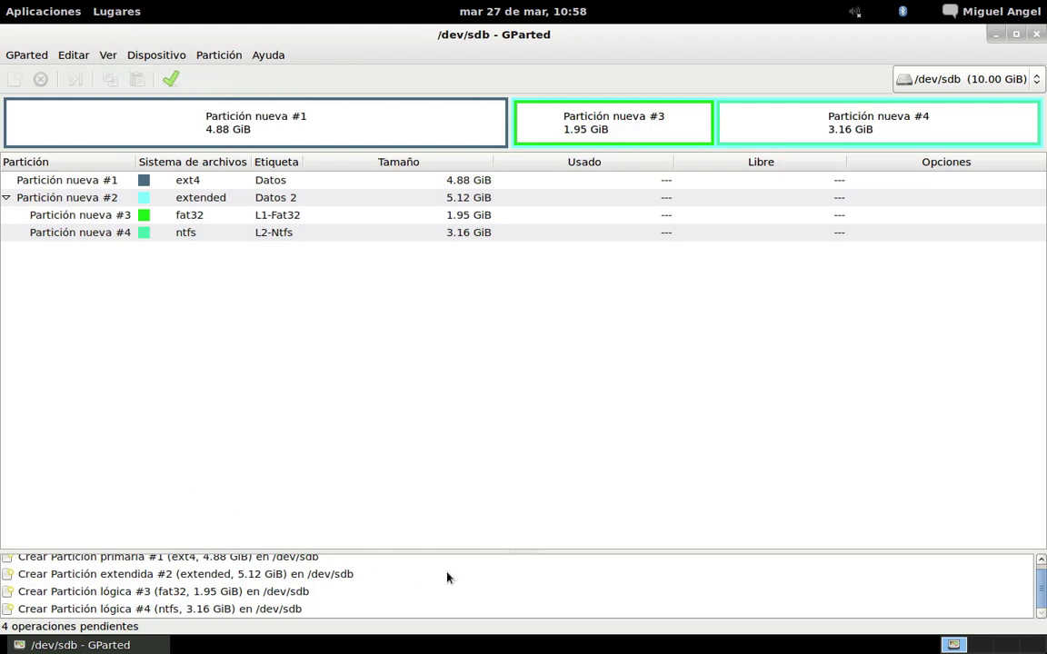
Step: Enlarge the pending operations area to show the complete list of queued partition operations
drag(458, 550, 459, 444)
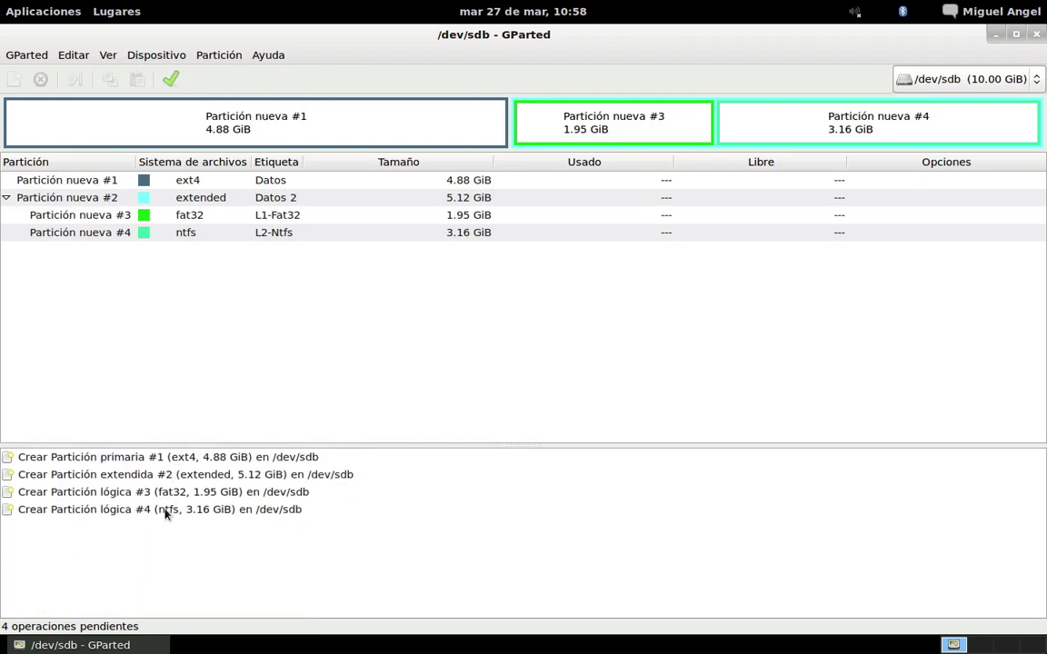
click(169, 57)
mouse_move(229, 58)
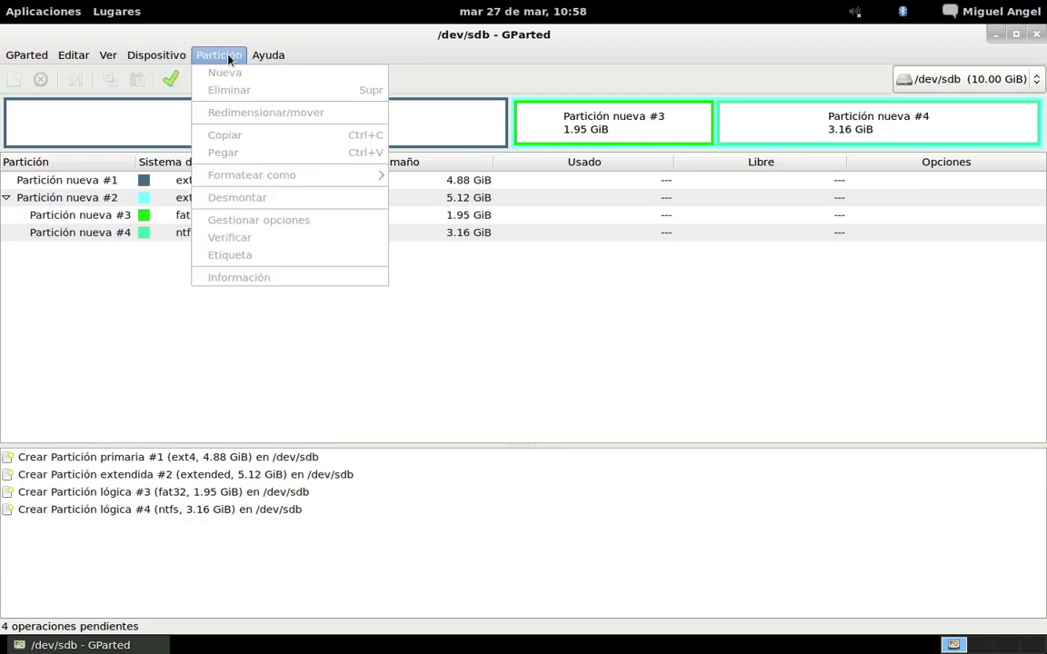
click(60, 307)
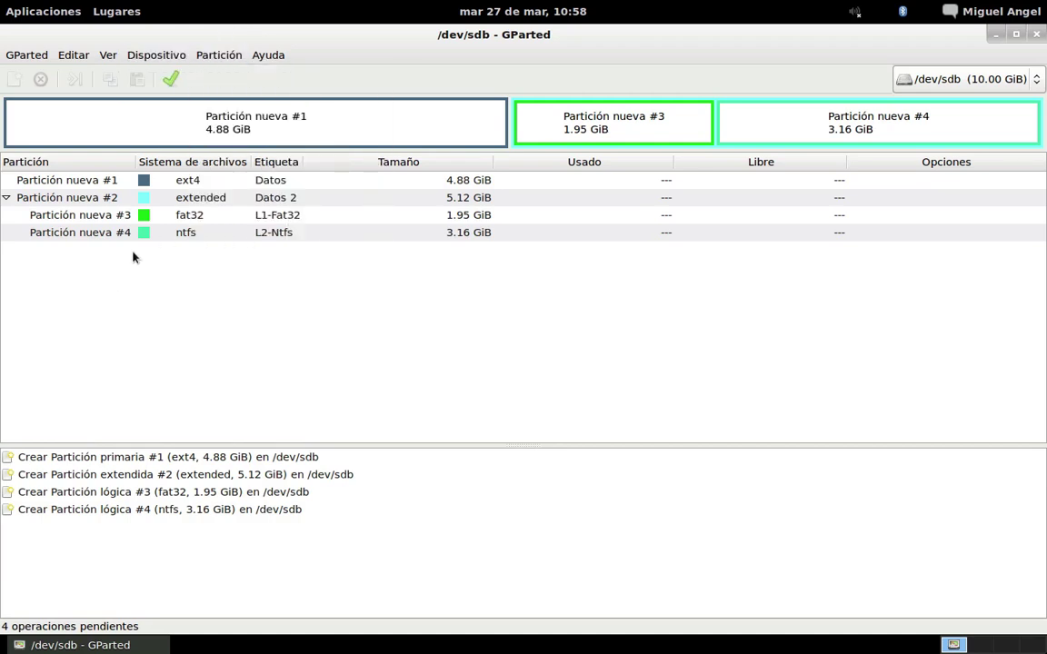
Step: Review the actions available for the new L1-Fat32 logical partition and view its information details
click(159, 218)
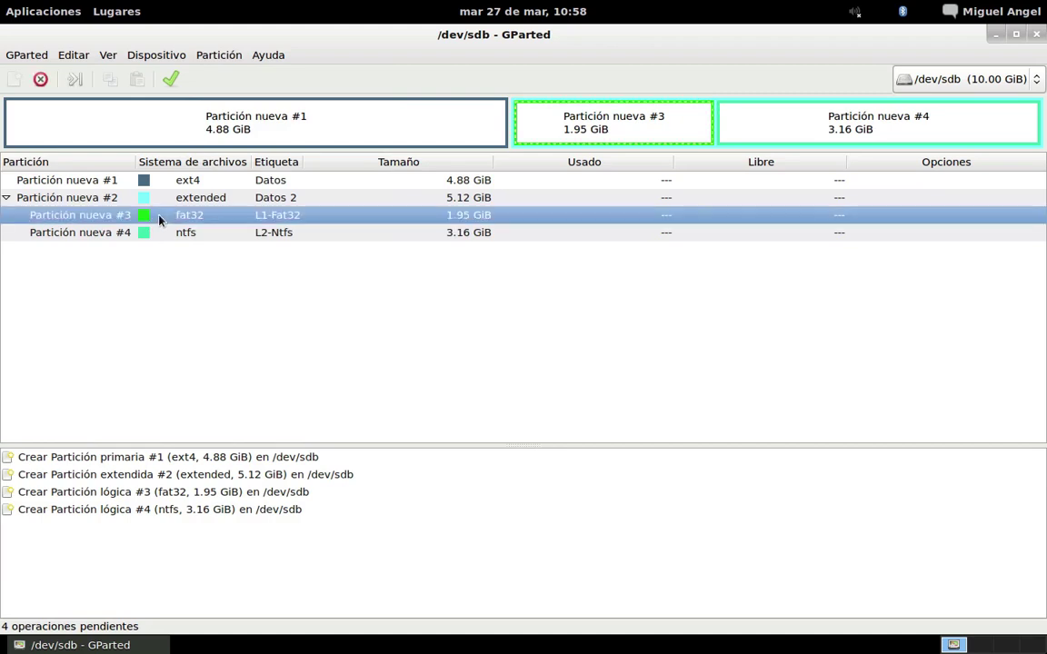
click(228, 57)
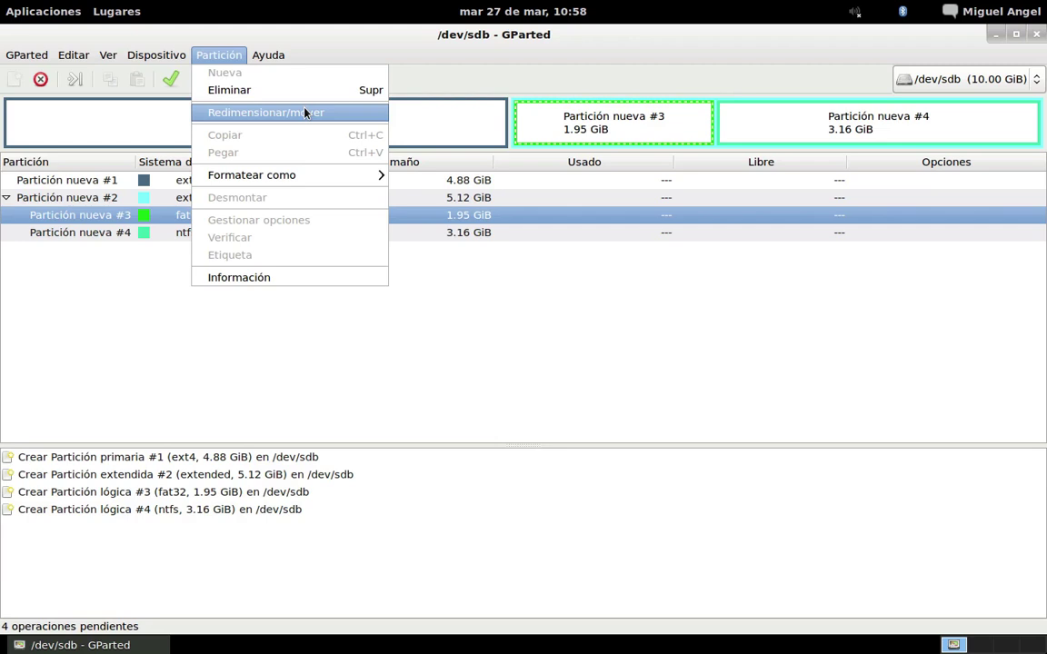
mouse_move(308, 181)
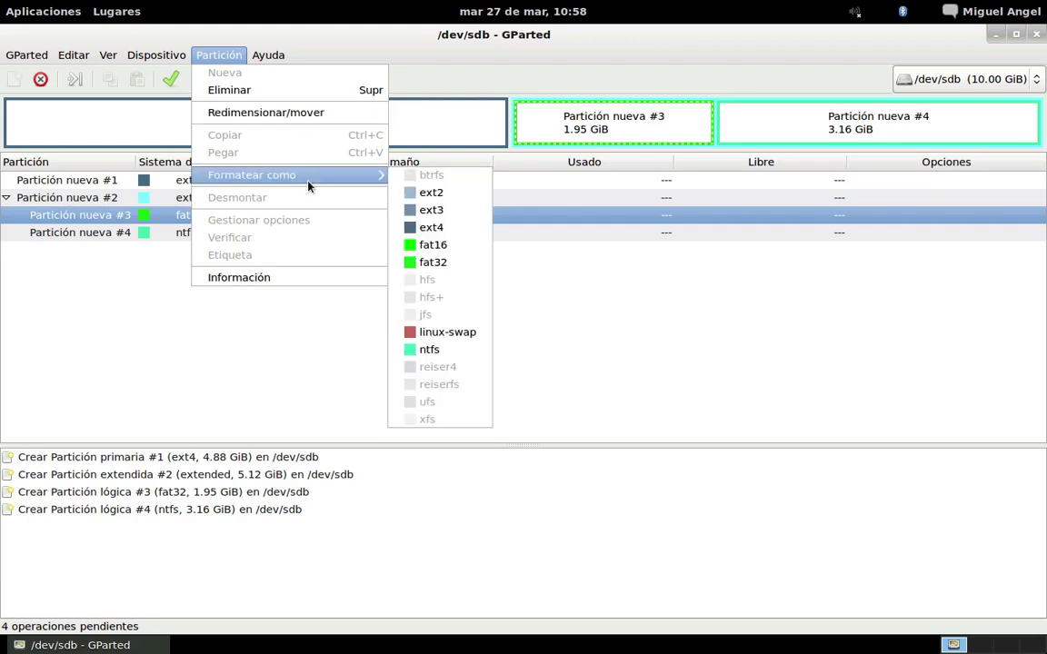
click(305, 287)
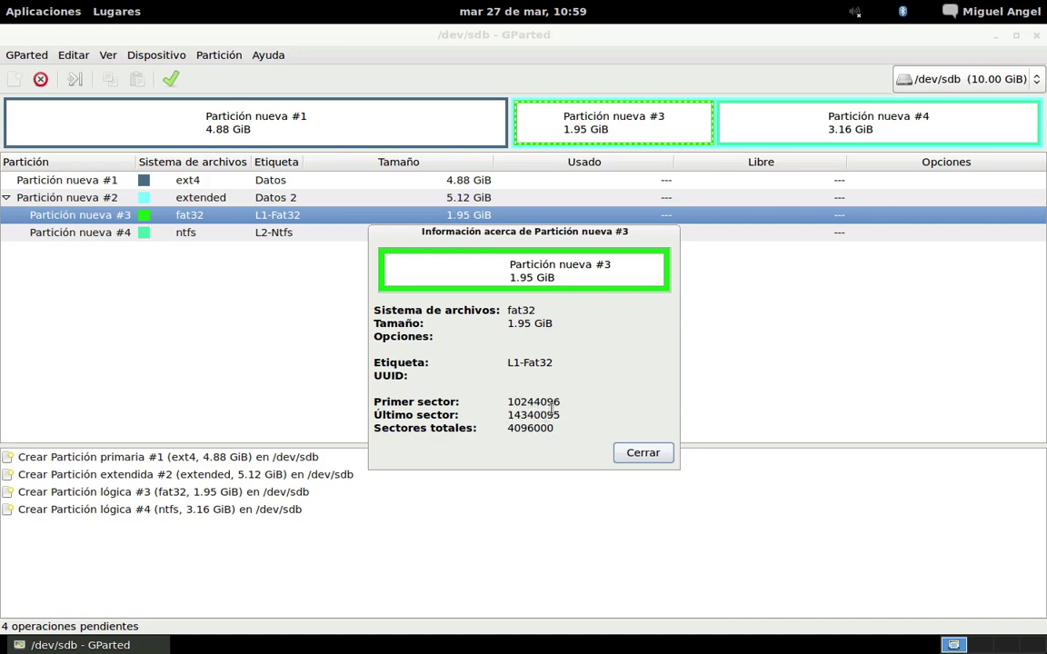
click(640, 453)
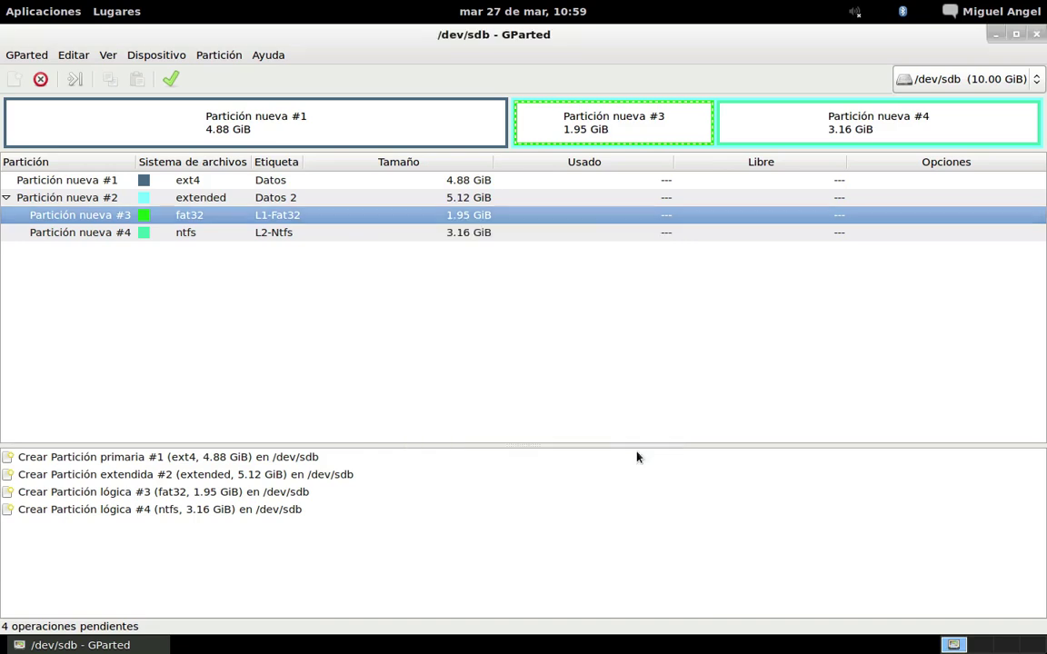
click(261, 58)
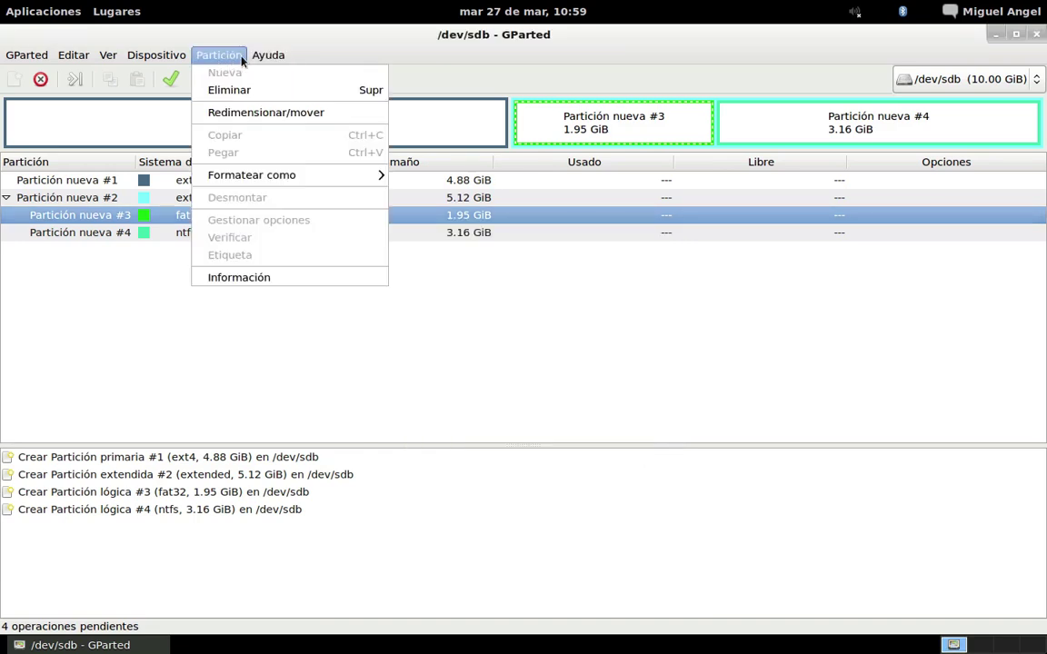
click(271, 43)
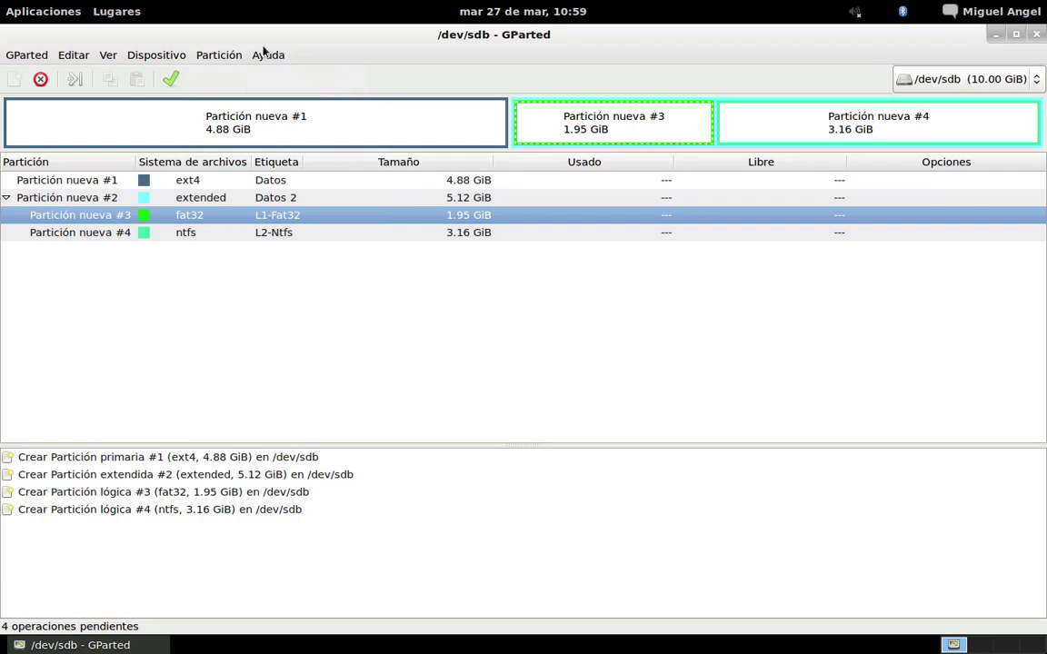
Step: Apply all pending partition operations to /dev/sdb and close the progress report once they are done
click(170, 80)
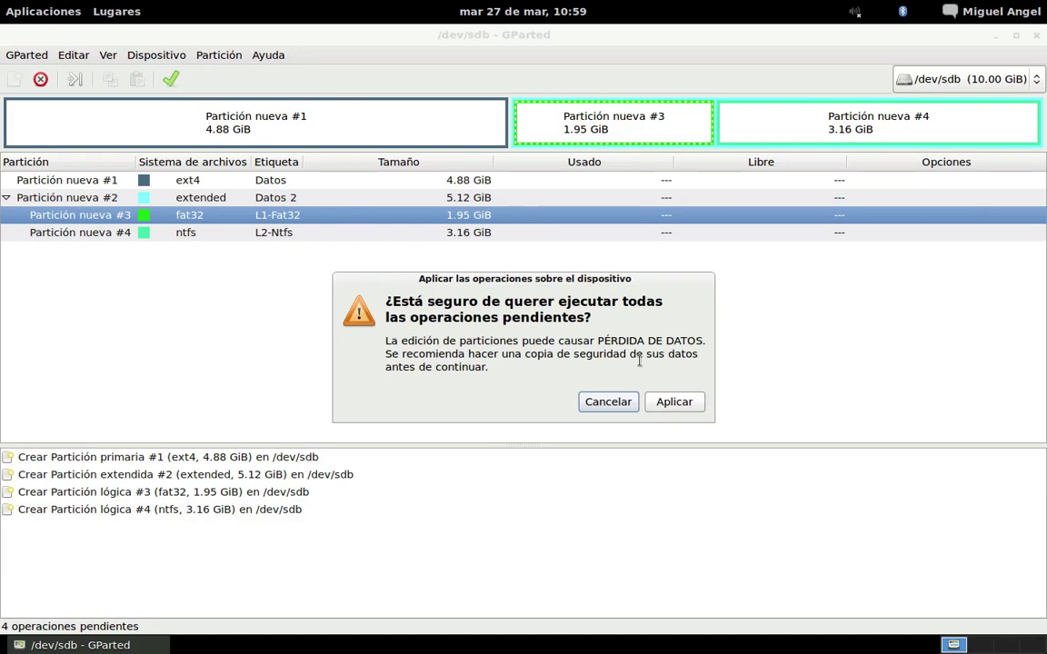
click(672, 402)
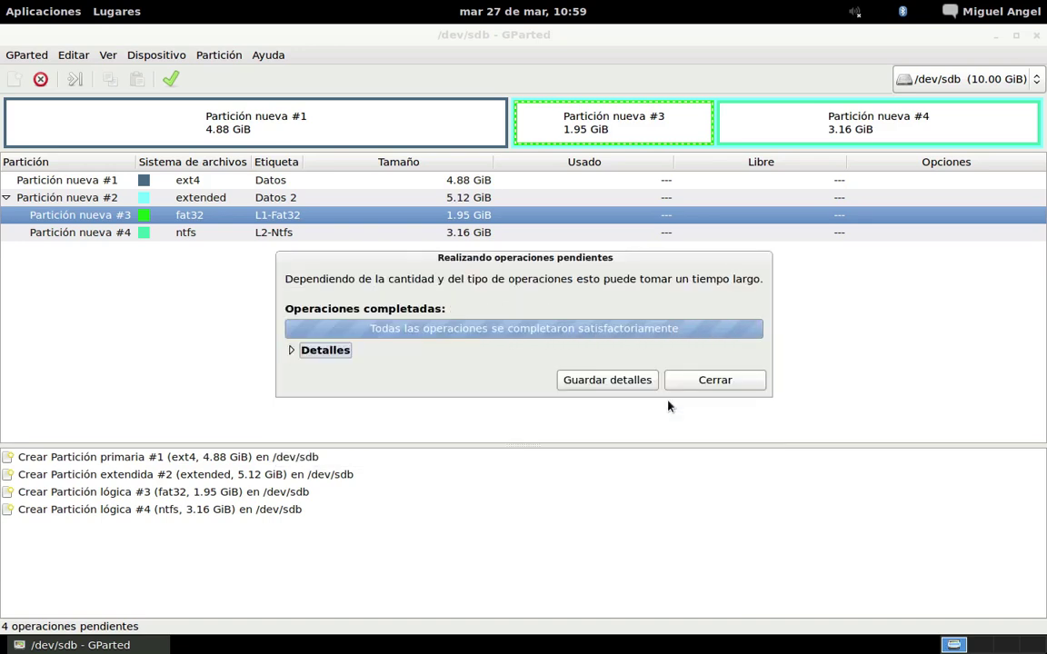
click(713, 380)
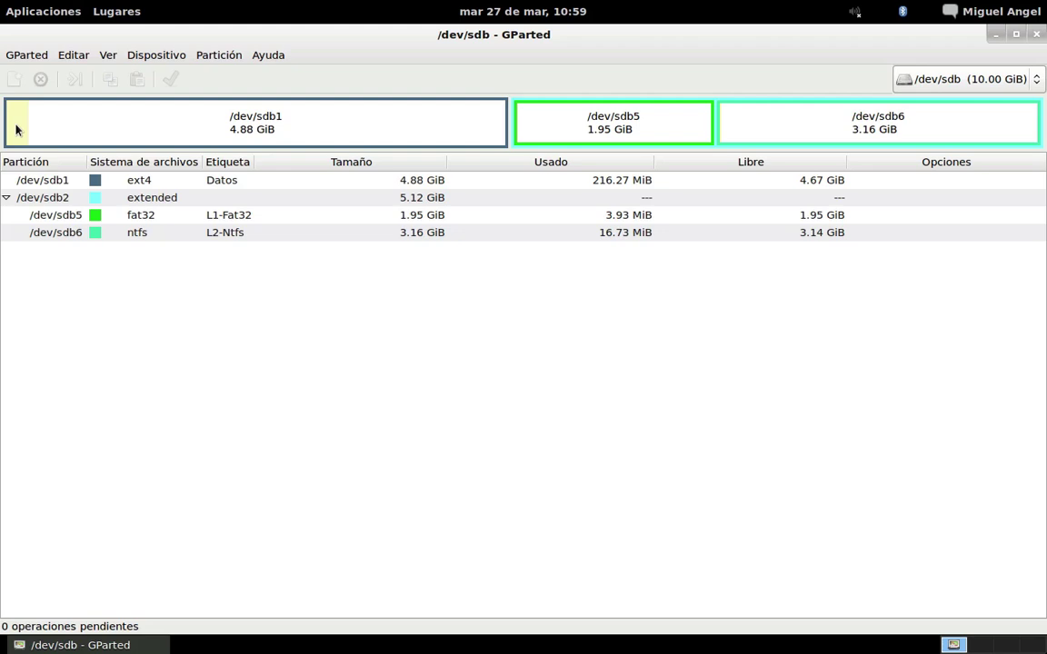
Step: View the information details of the /dev/sdb1 partition and close the partition editor
double_click(204, 125)
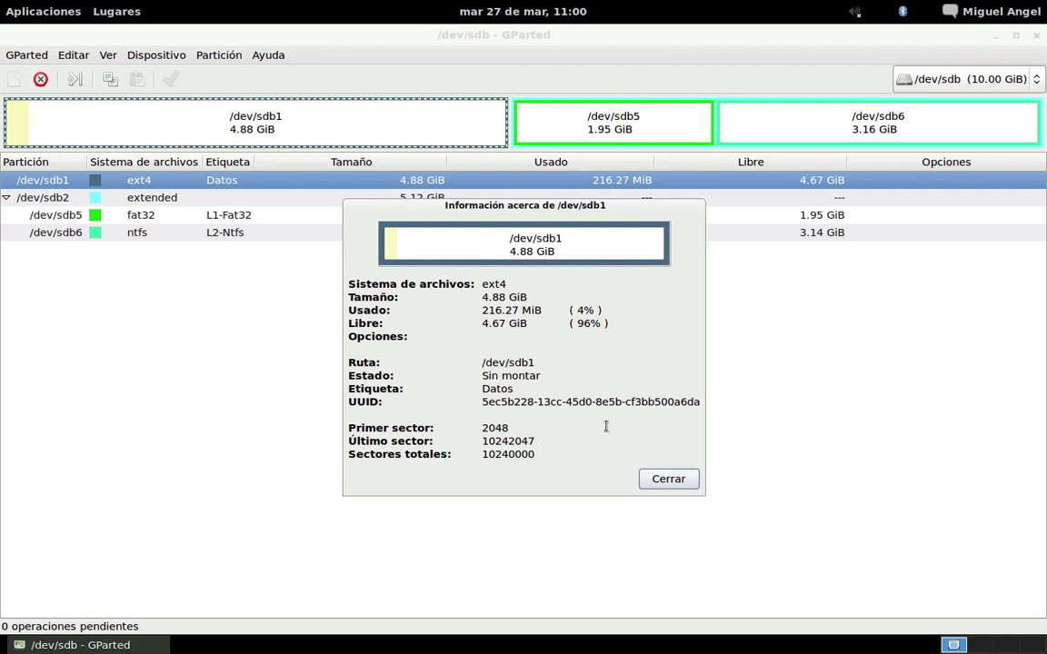
click(668, 480)
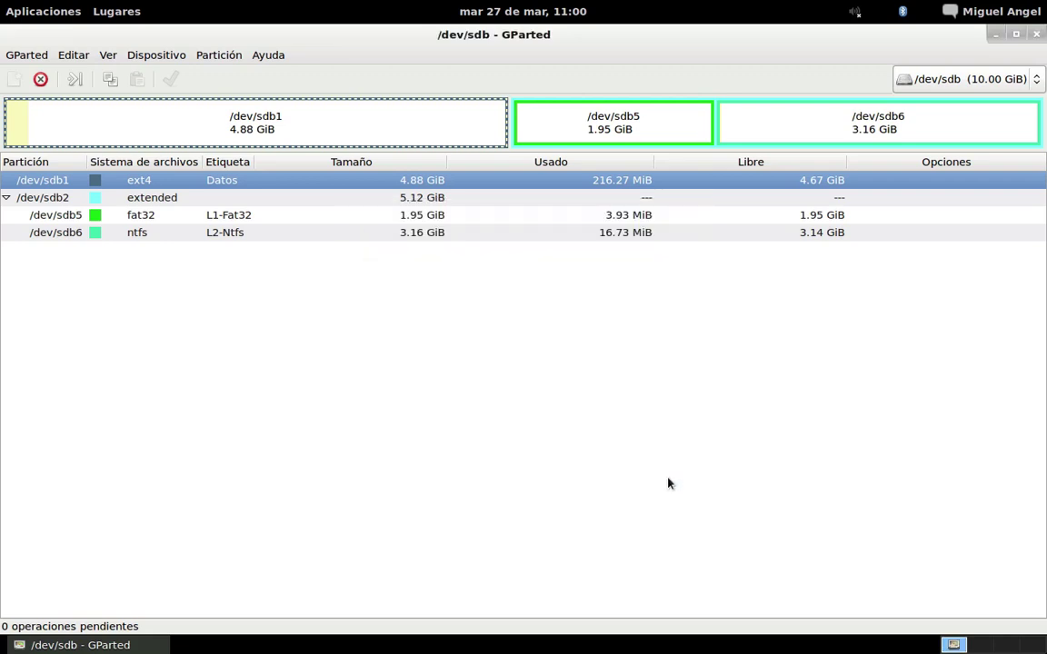
click(1037, 36)
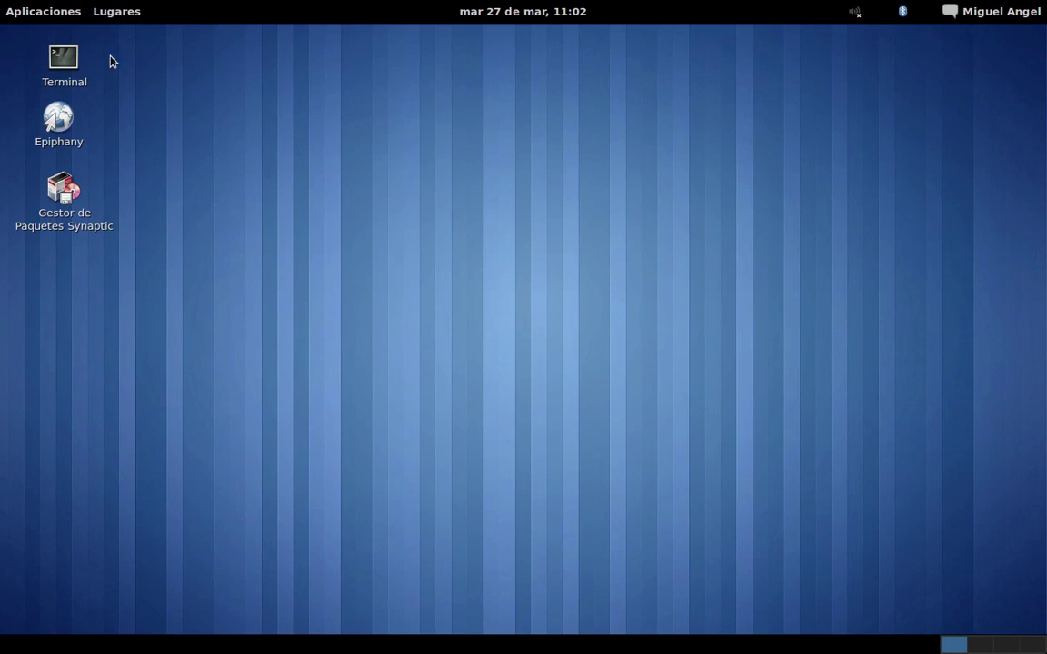
Step: Launch the GParted partition editor again and authenticate with the account password
click(63, 12)
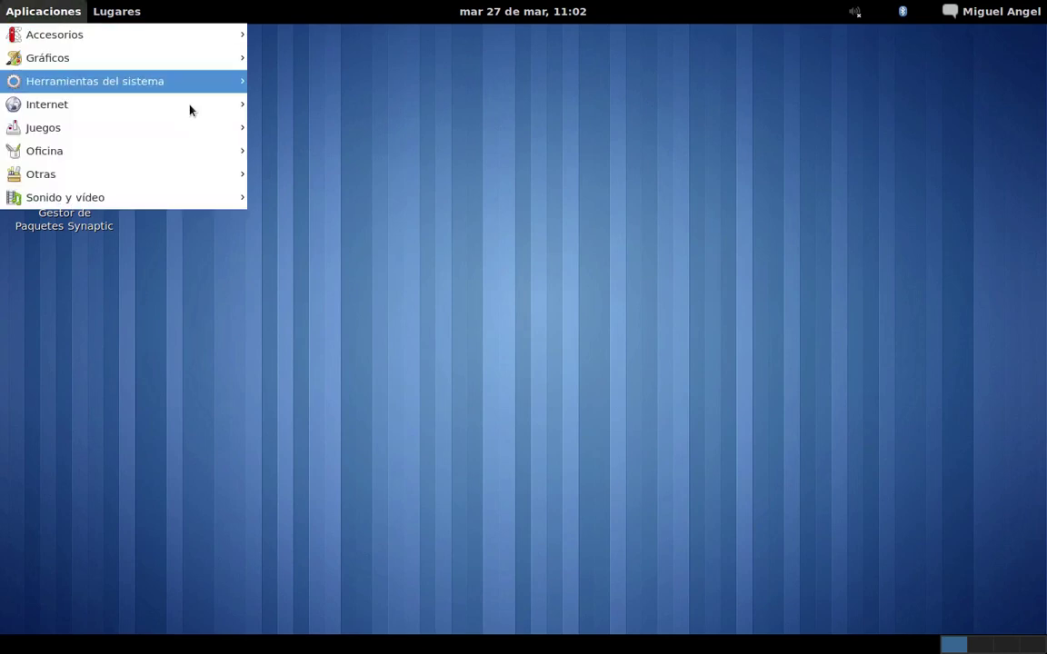
mouse_move(225, 176)
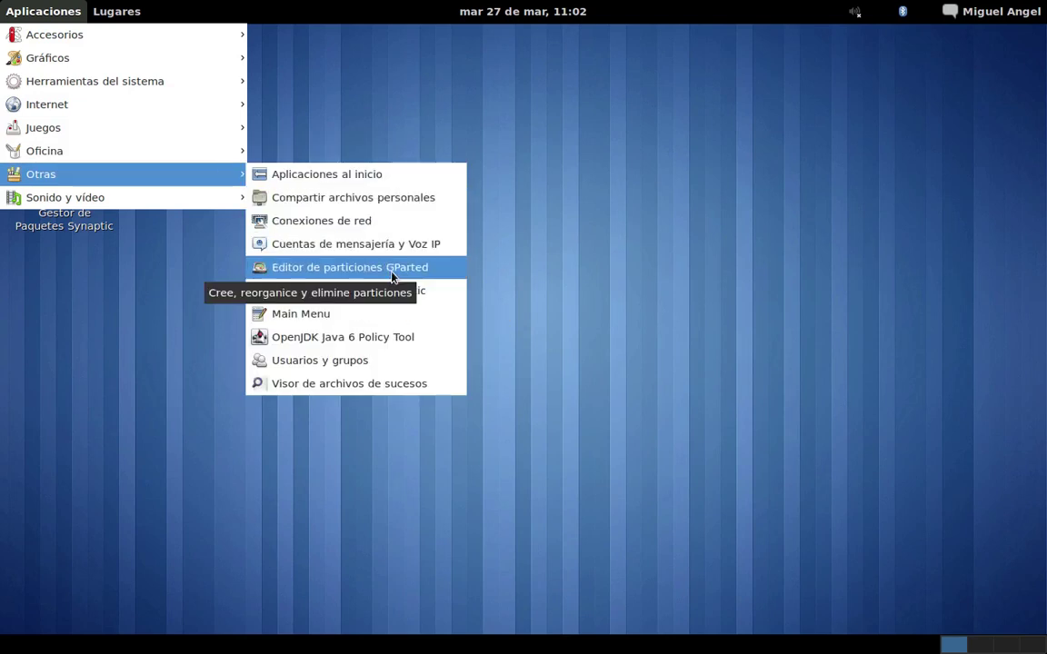
click(455, 270)
text(••••)
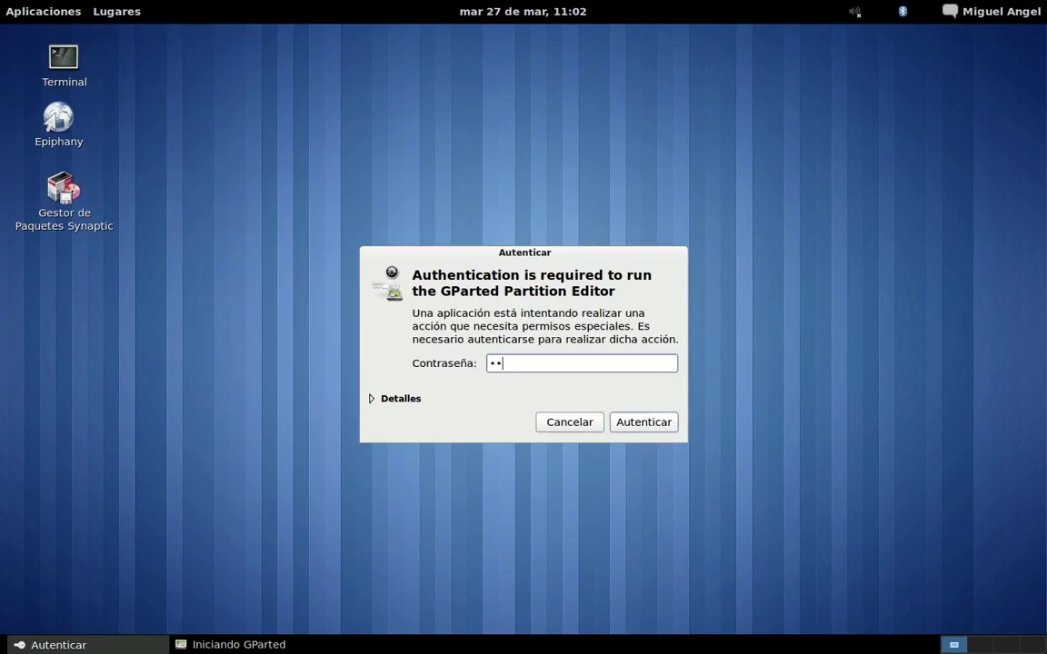
text(•••••••)
key(Return)
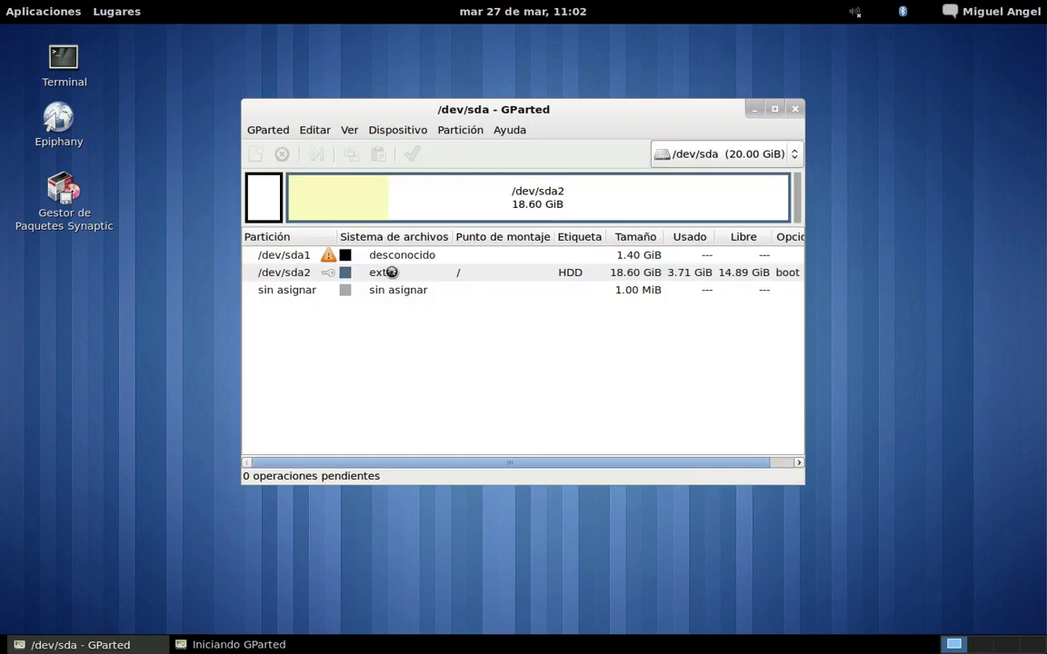
Step: Show the /dev/sdb disk in a maximized window, inspect its sdb1, sdb5 and sdb6 partitions, and close GParted
click(792, 155)
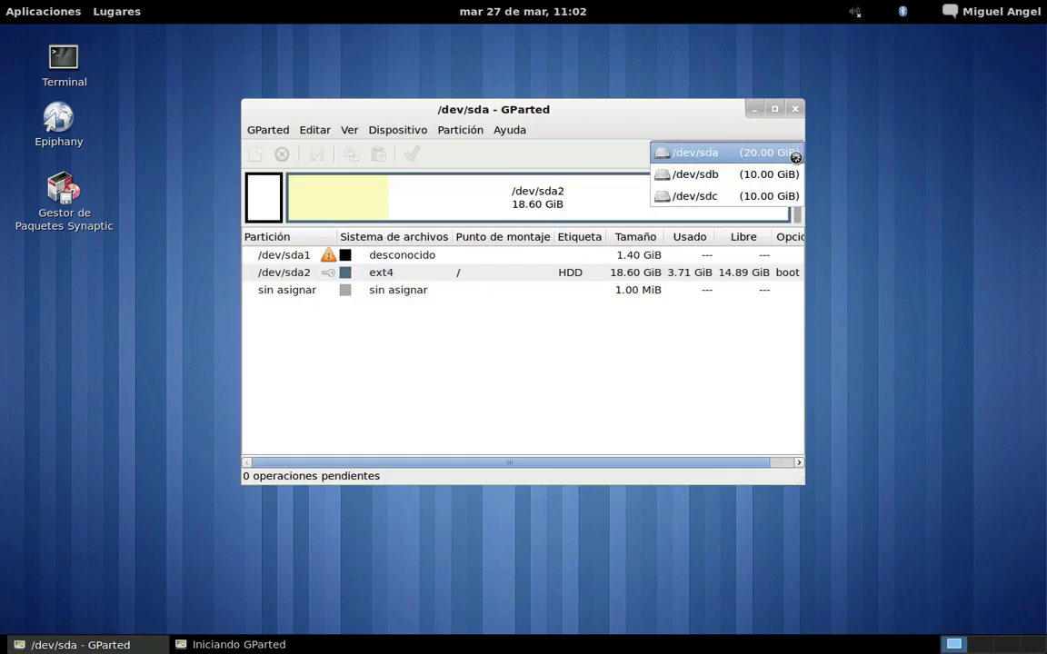
click(787, 174)
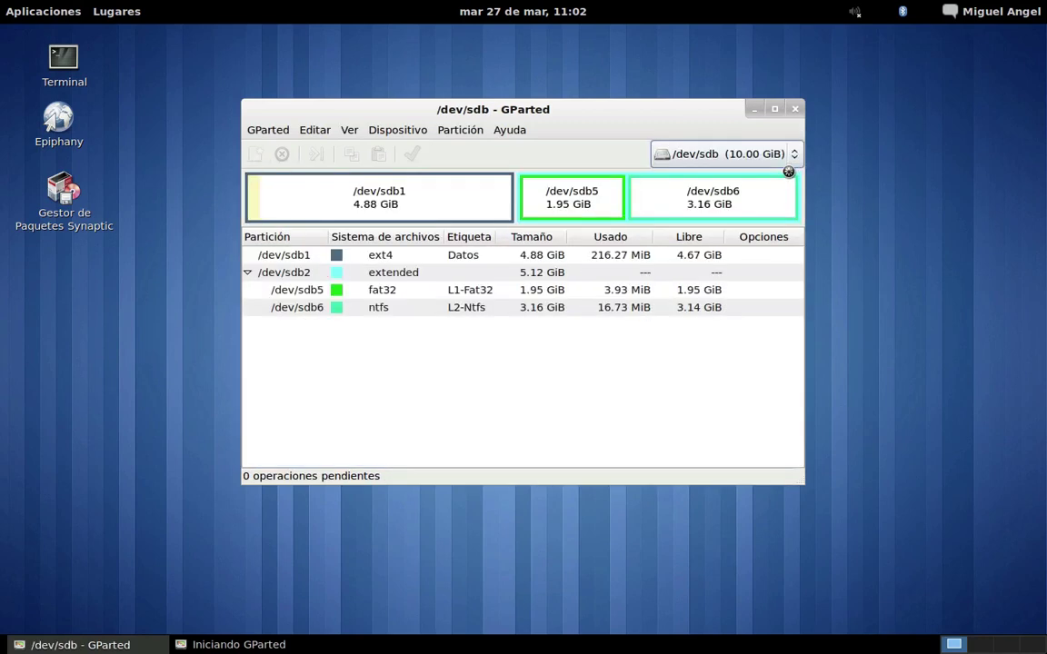
click(772, 110)
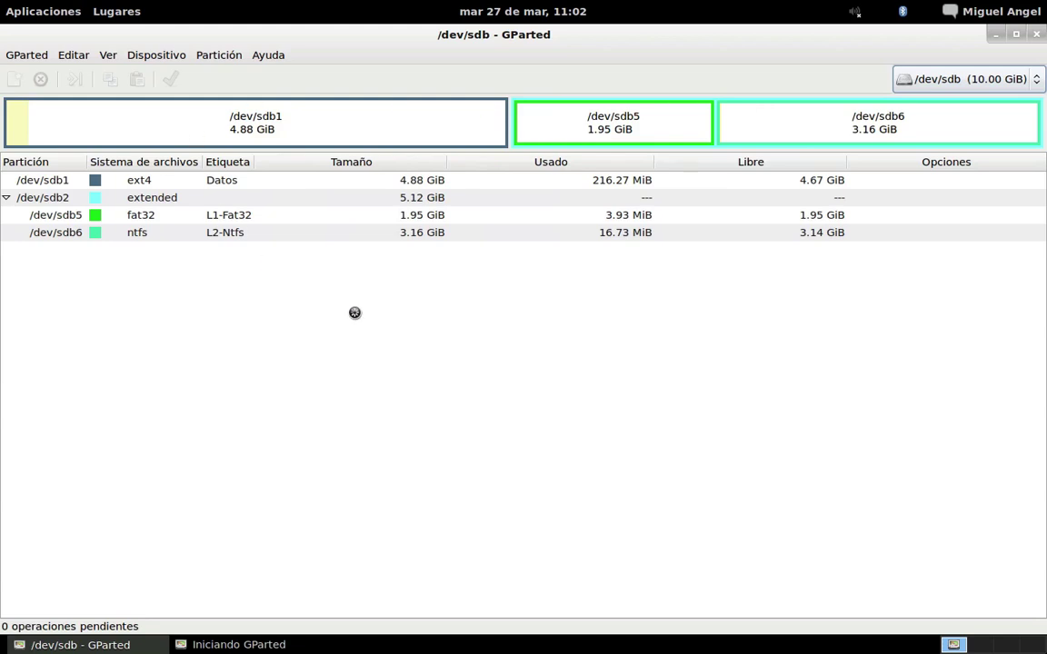
click(236, 103)
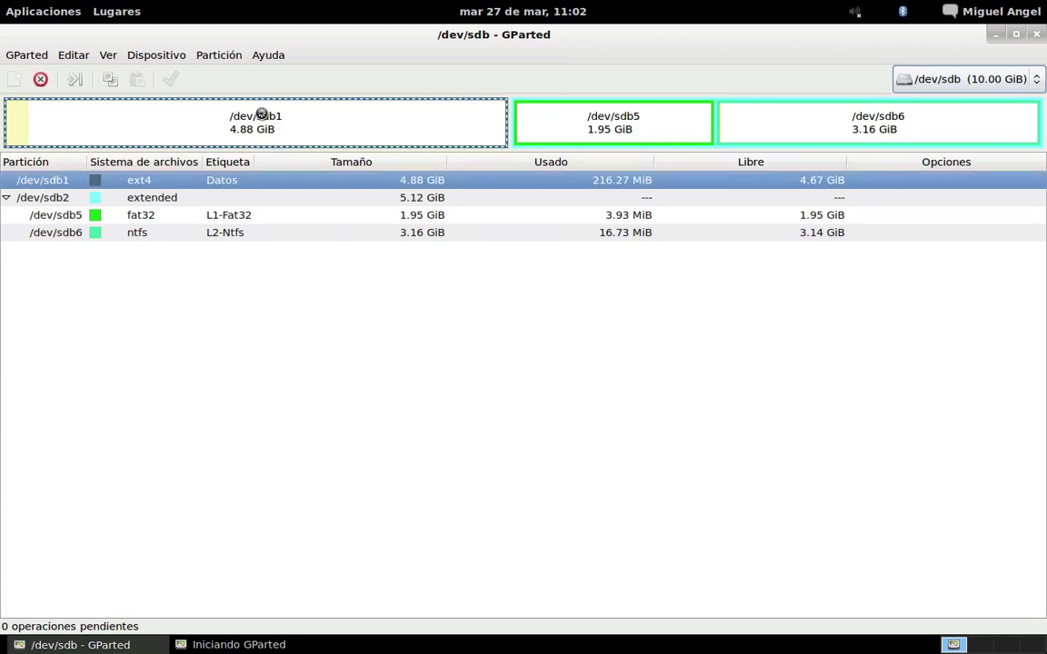
click(603, 128)
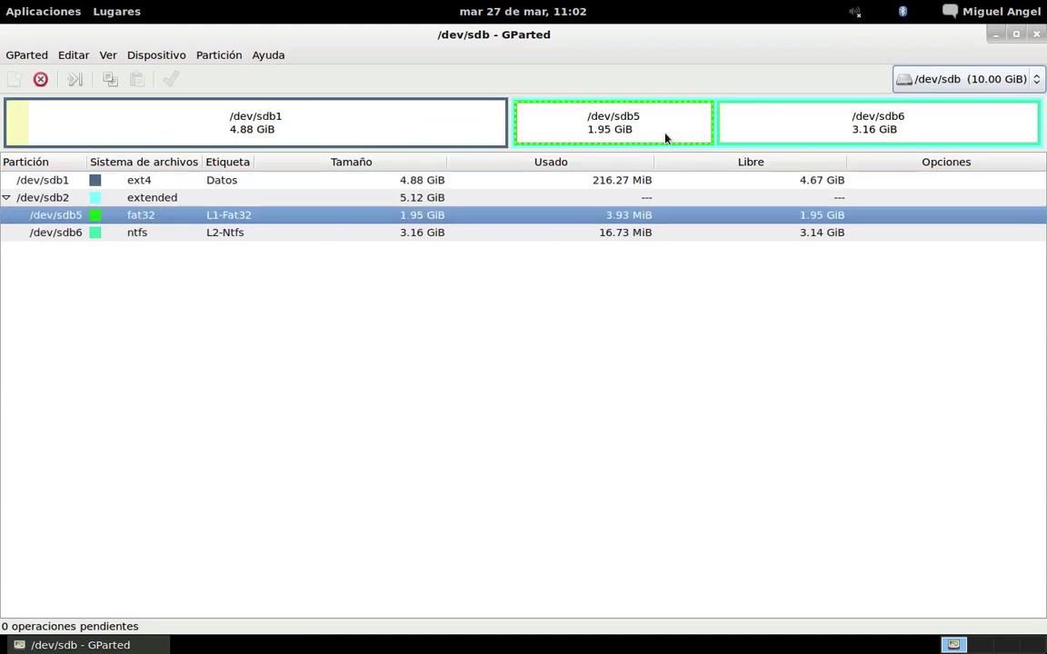
click(774, 133)
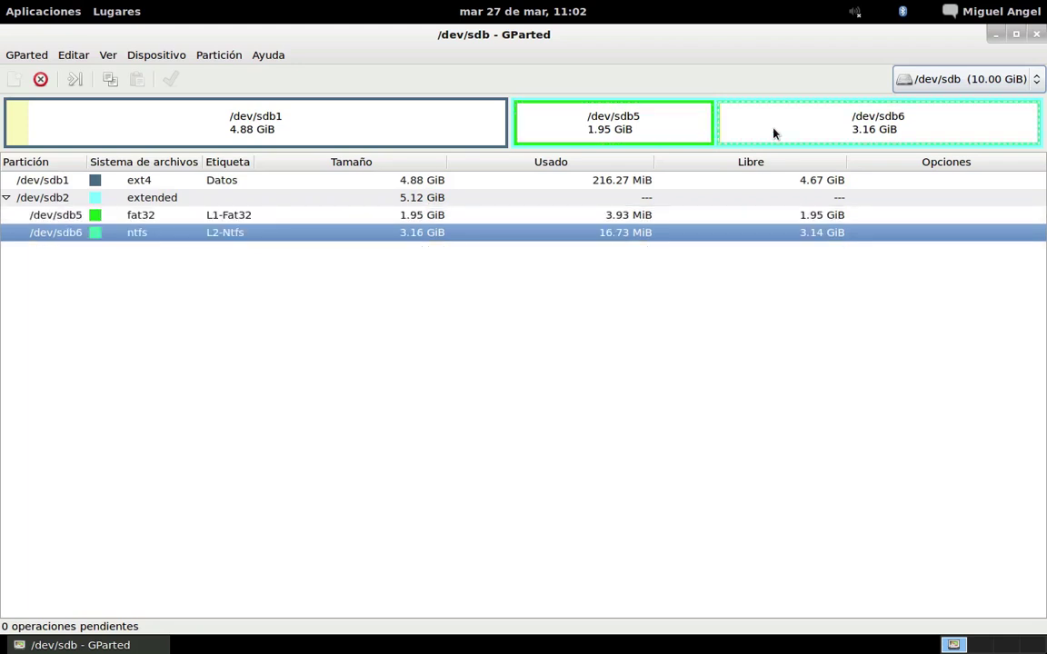
click(679, 132)
click(469, 131)
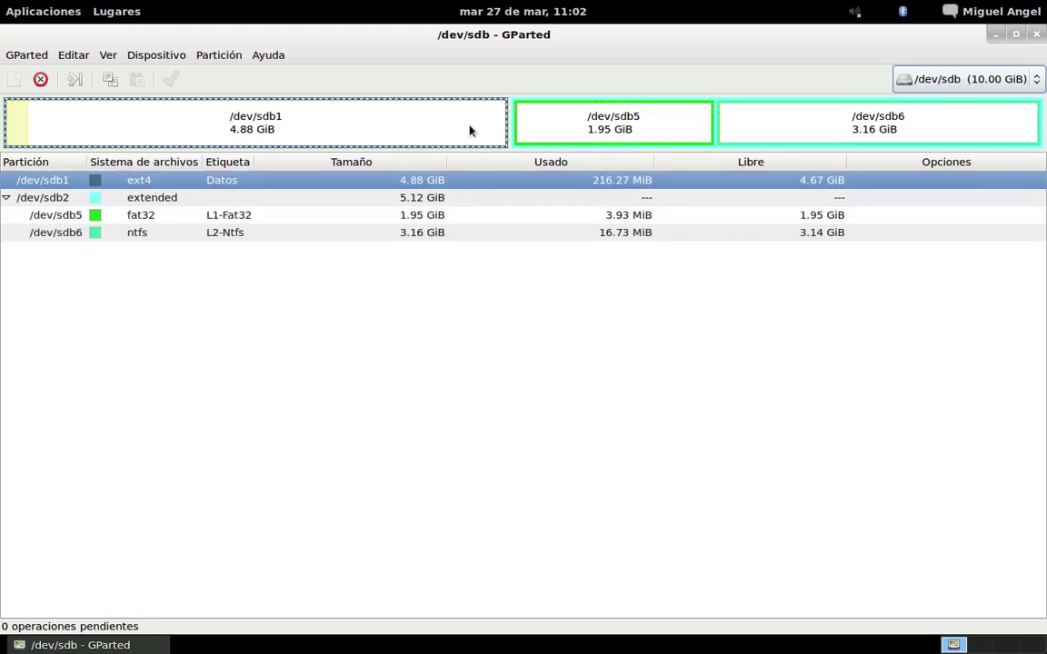
click(1037, 36)
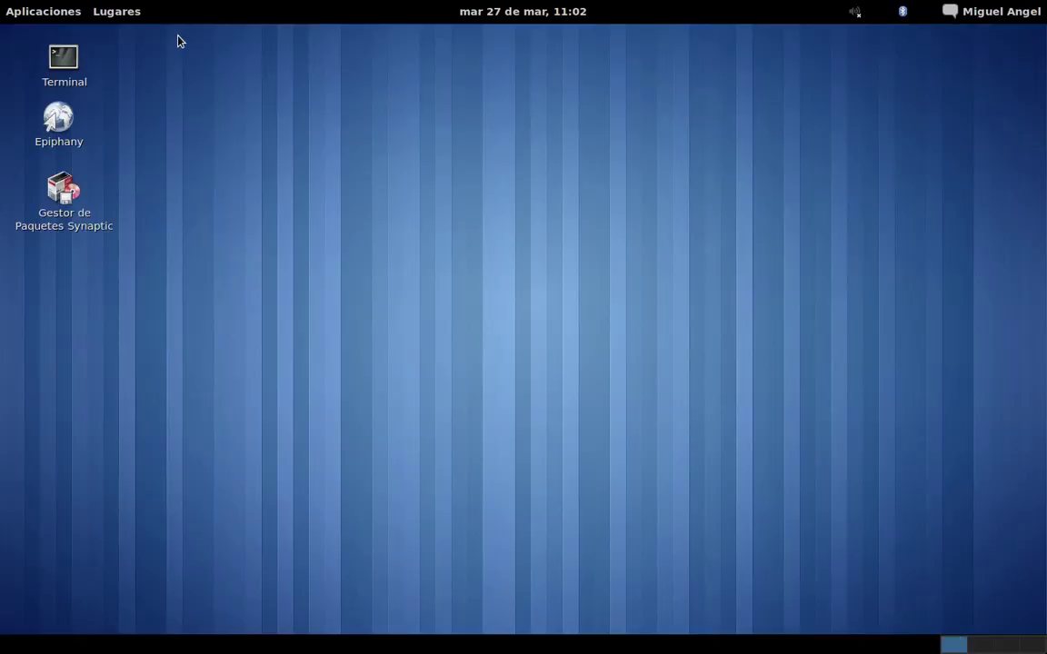
Step: Open the Escritorio folder in the file manager and mount the Datos volume, authenticating with the account password
click(130, 18)
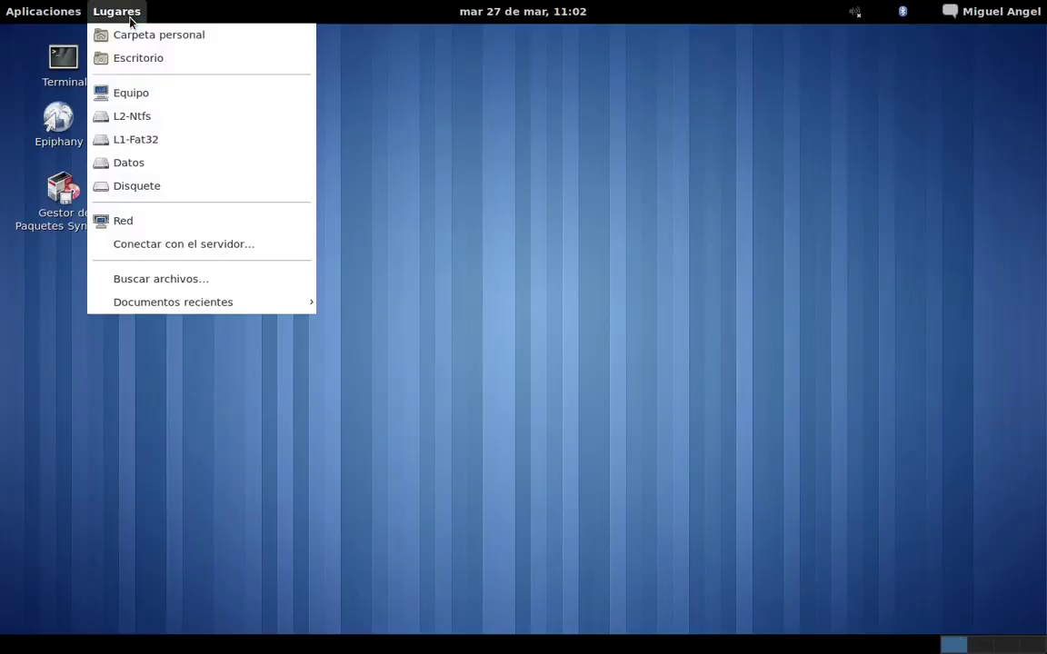
click(154, 64)
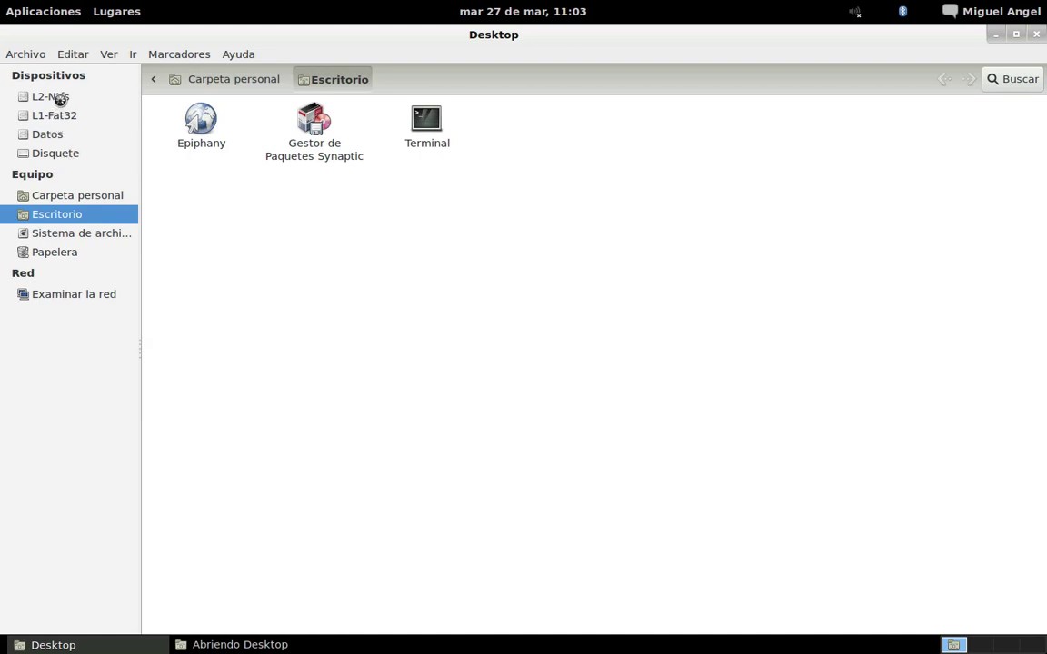
click(51, 139)
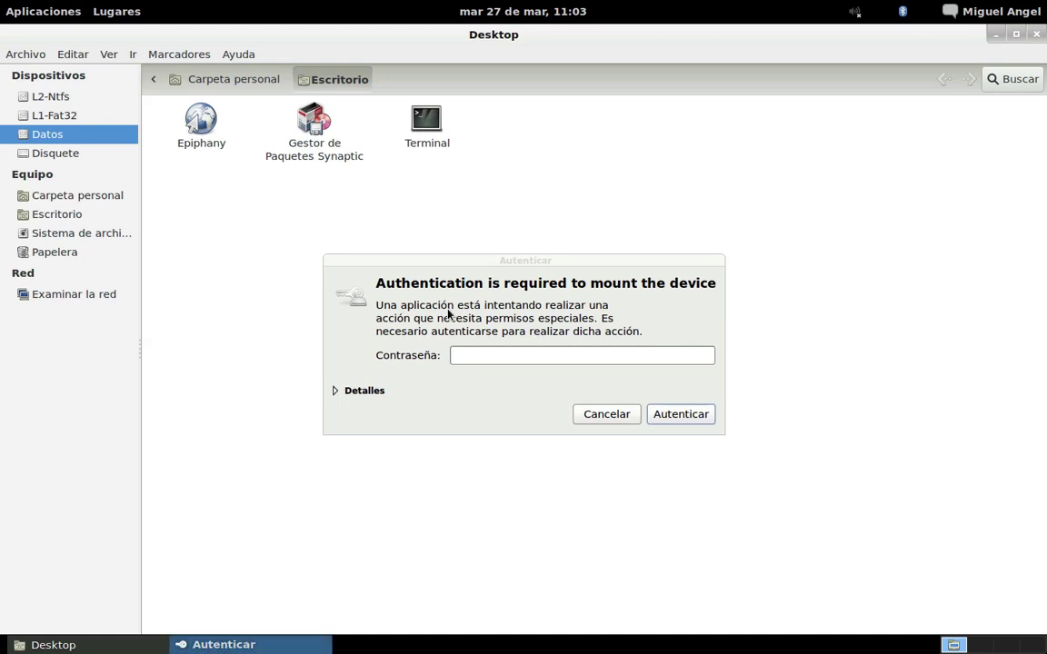
click(470, 355)
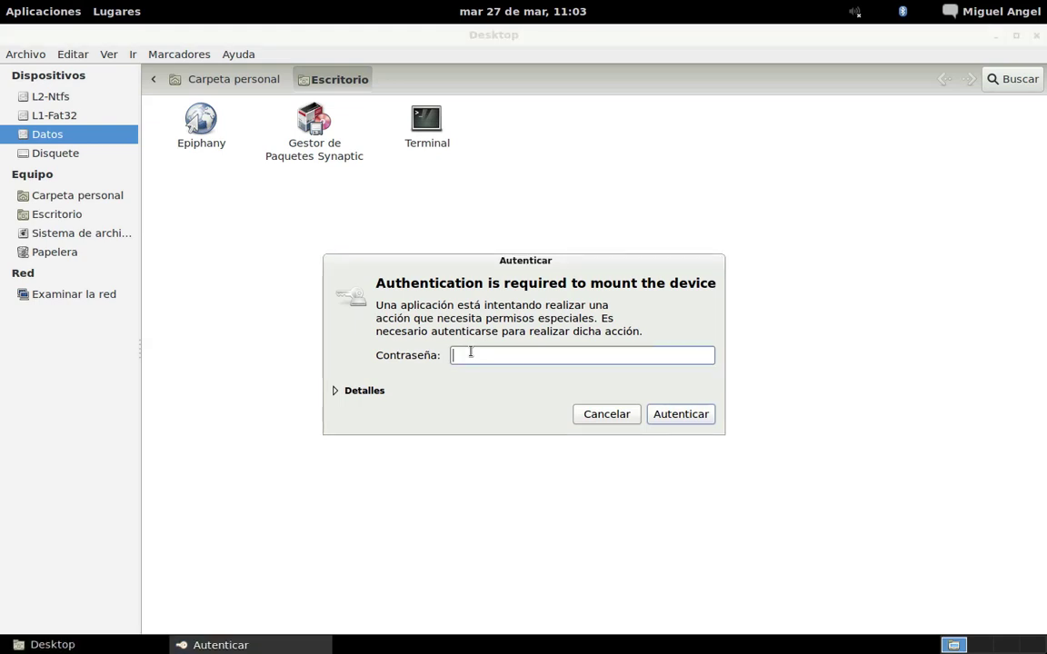
text(••••••••••••)
key(Return)
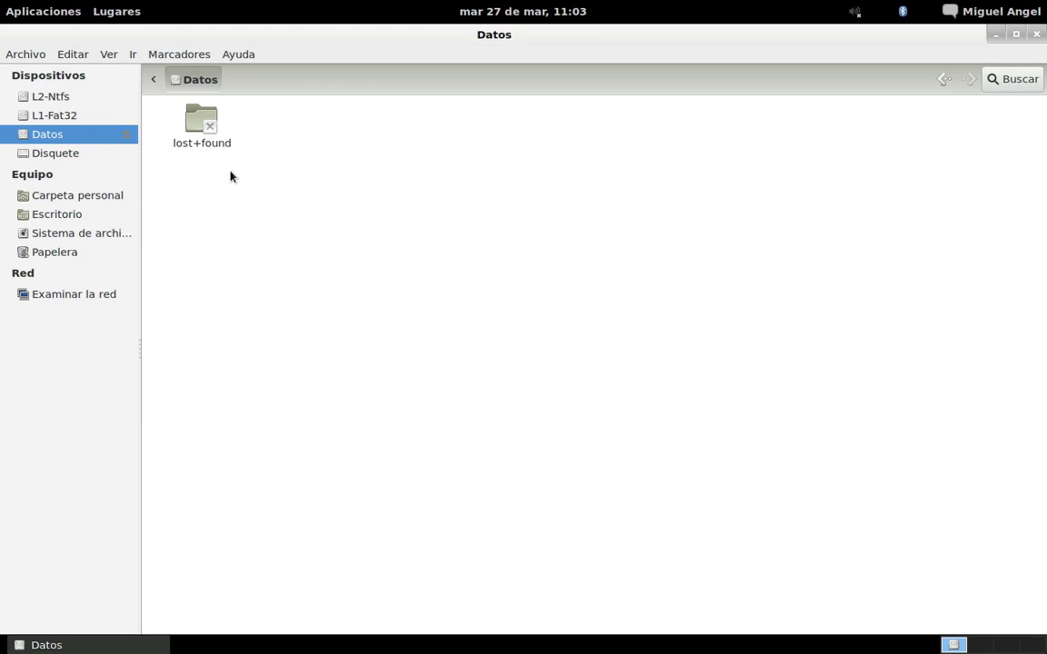
Step: Mount the L1-Fat32 and L2-Ntfs volumes from the file manager and return to the Datos volume
click(54, 114)
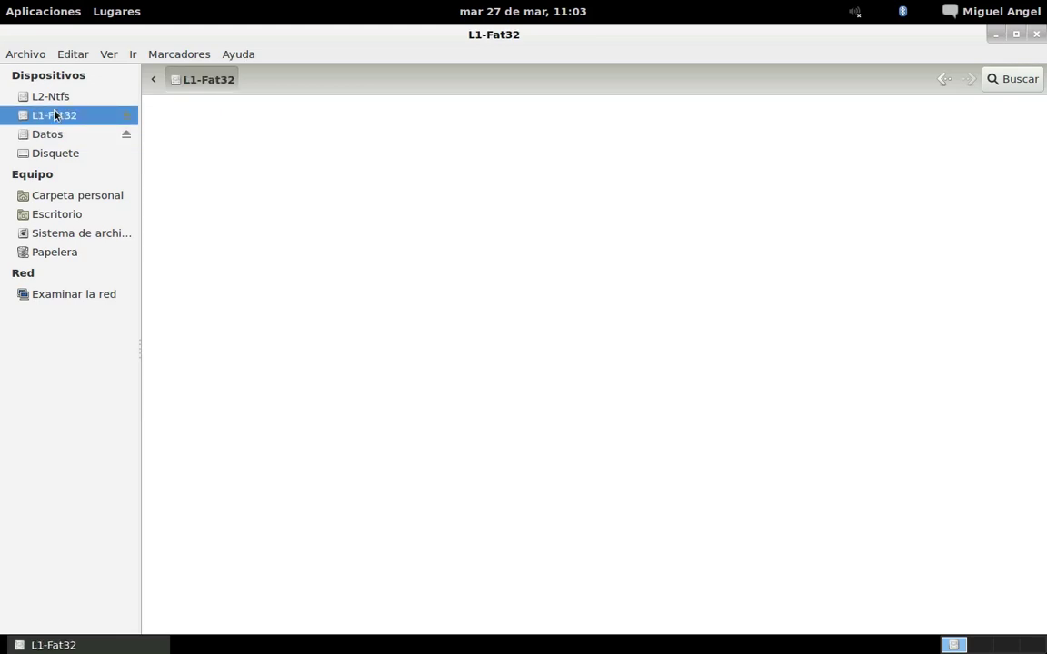
click(61, 100)
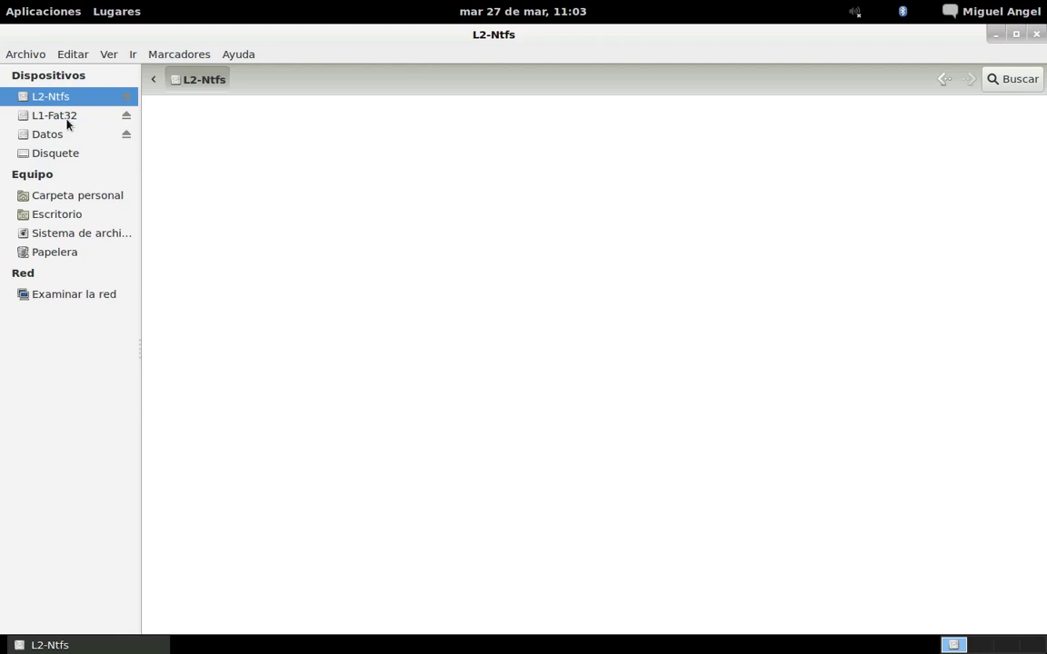
click(67, 123)
click(52, 134)
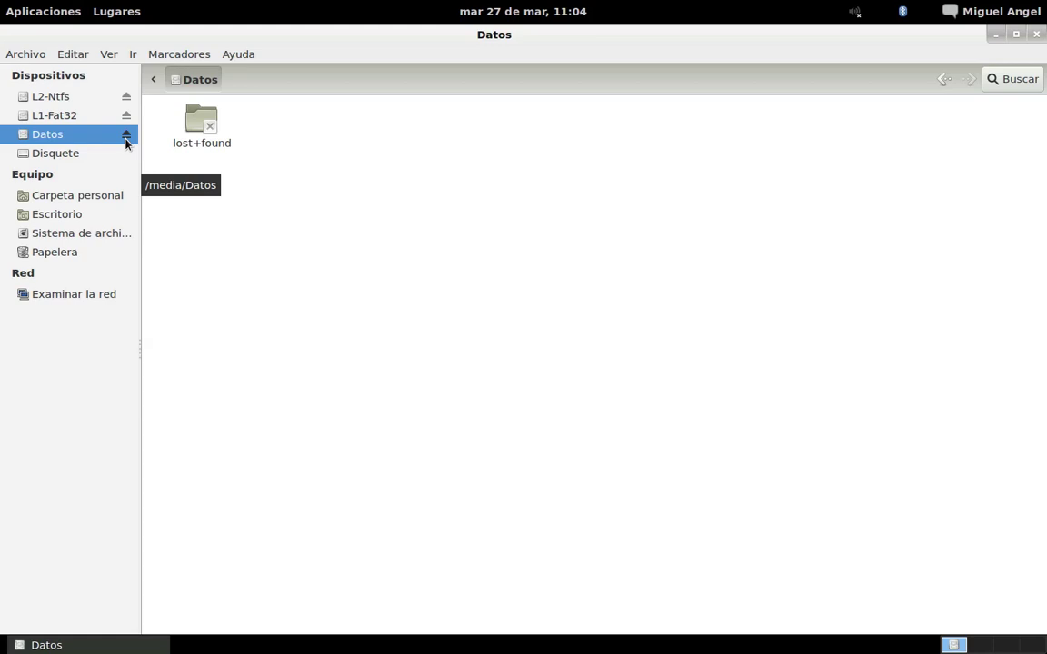
Step: Unmount the Datos volume, mount it again from a reopened Escritorio folder, and close the file manager
click(127, 138)
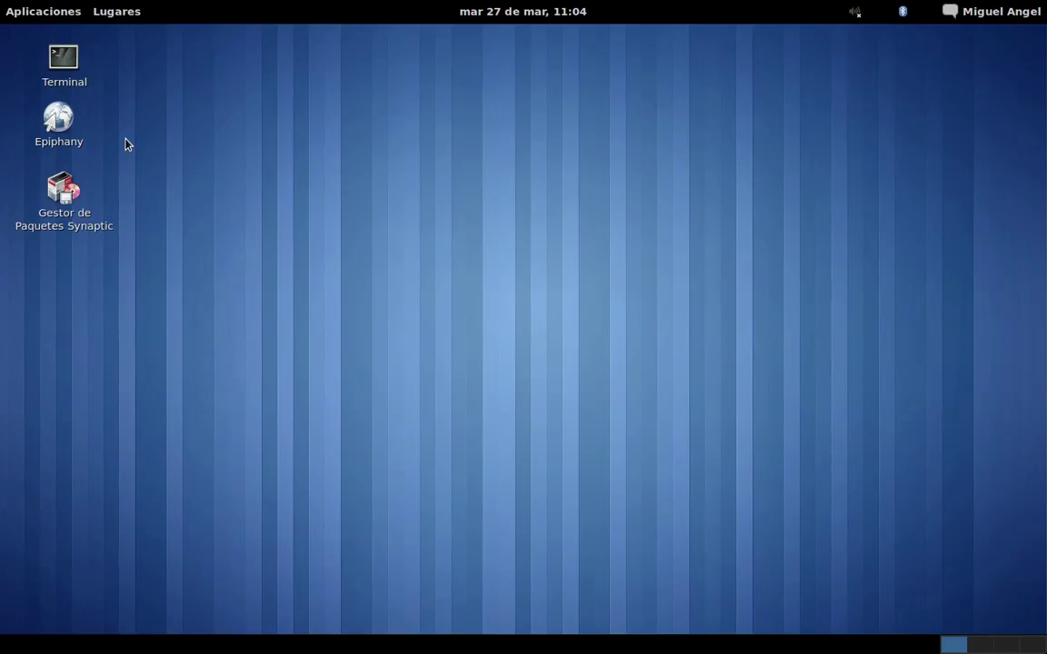
click(121, 16)
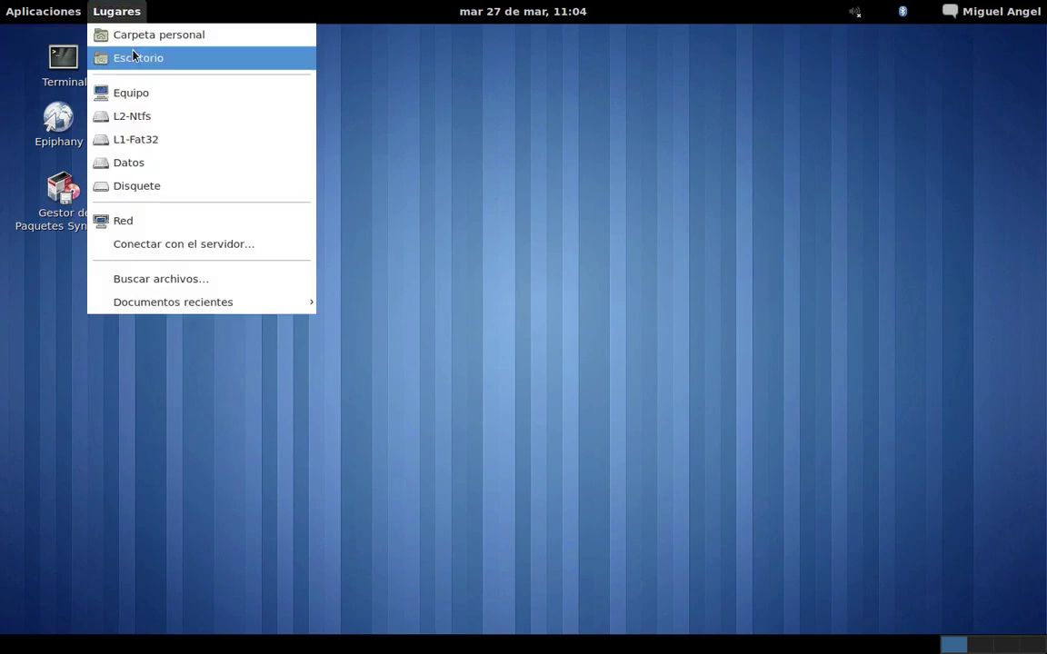
click(132, 50)
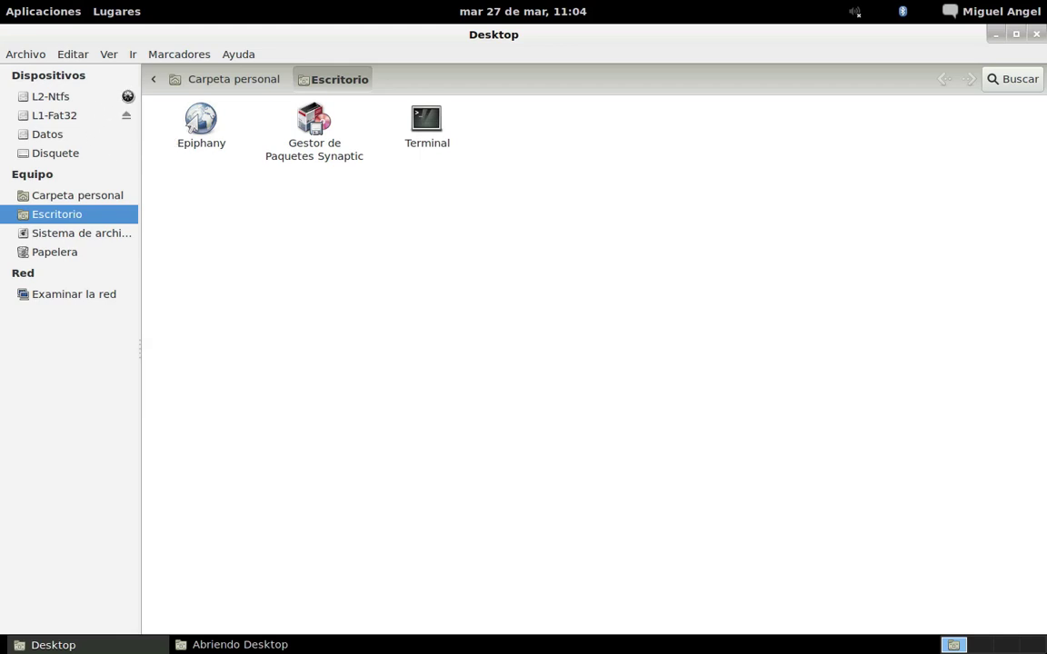
click(50, 134)
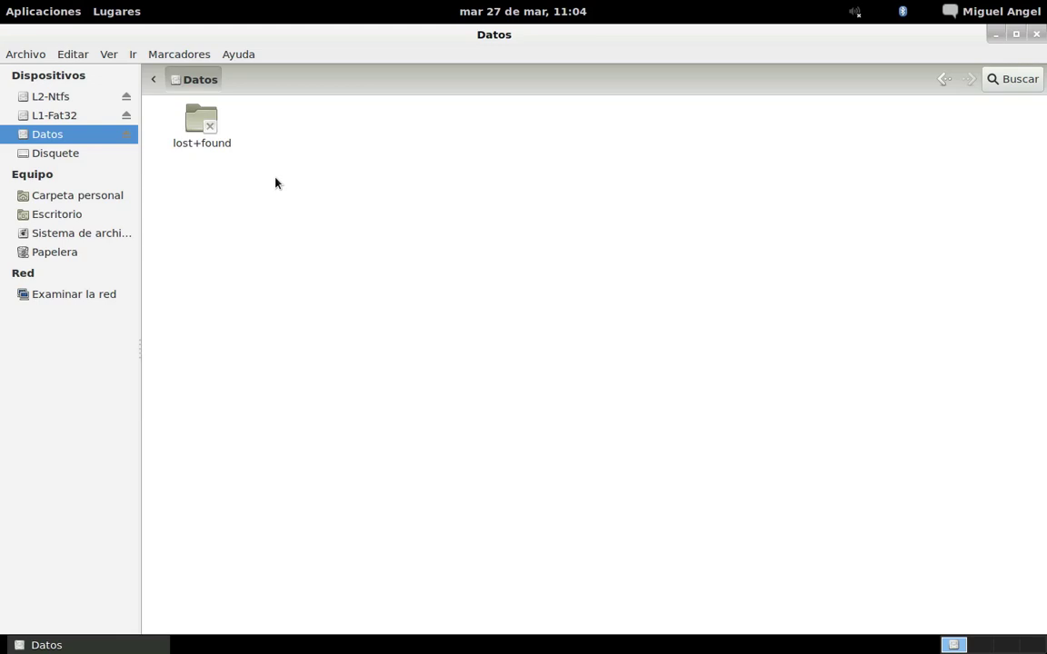
click(1036, 35)
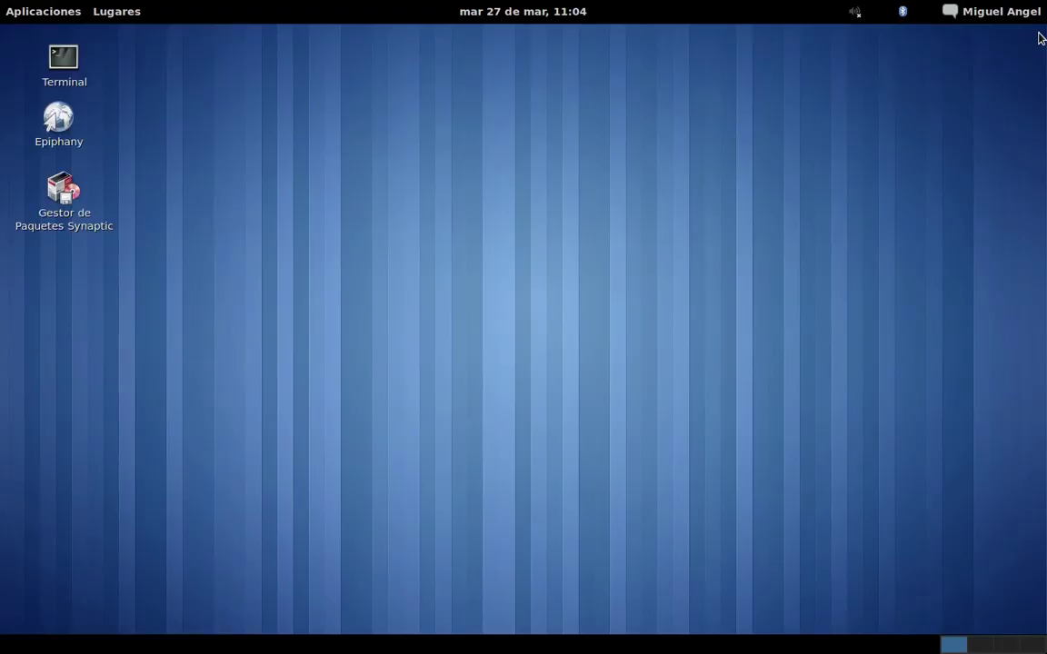